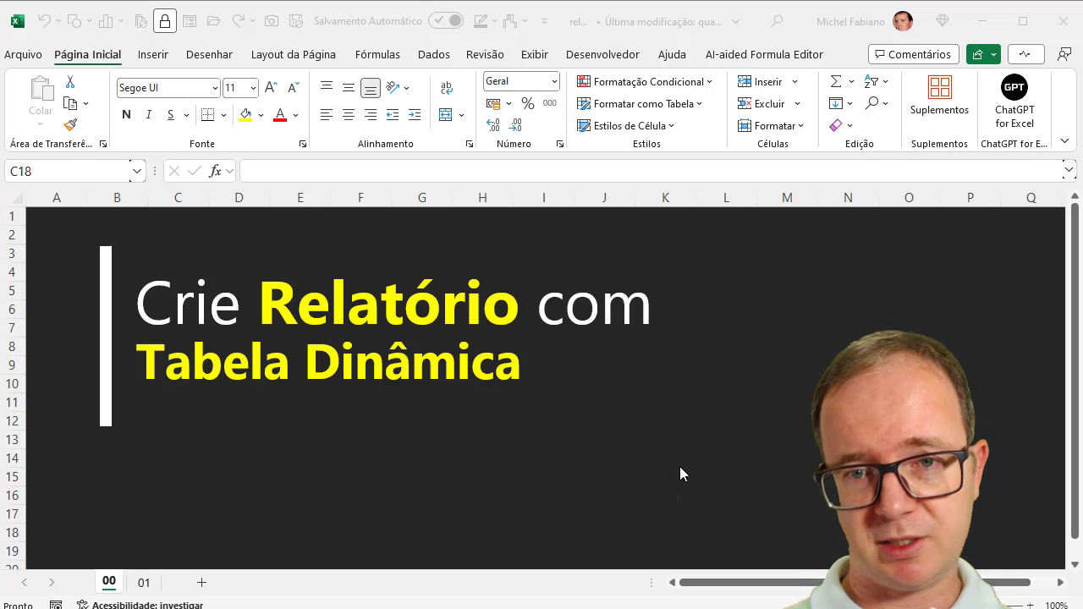
Bring back the workbook window showing the 'Crie Relatório com Tabela Dinâmica' title sheet.
key("alt+Tab")
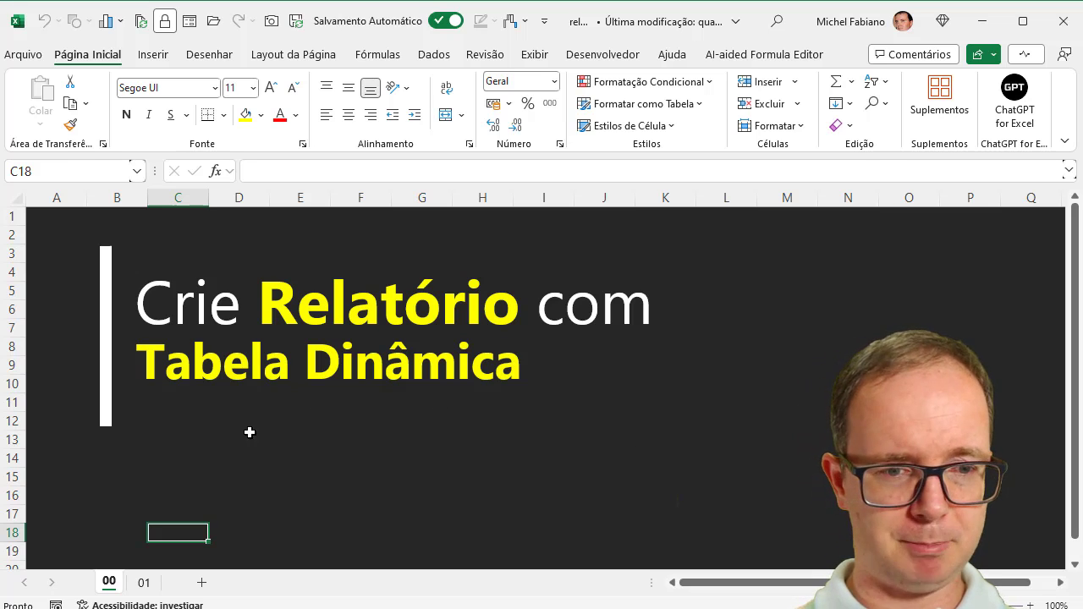
left_click(144, 583)
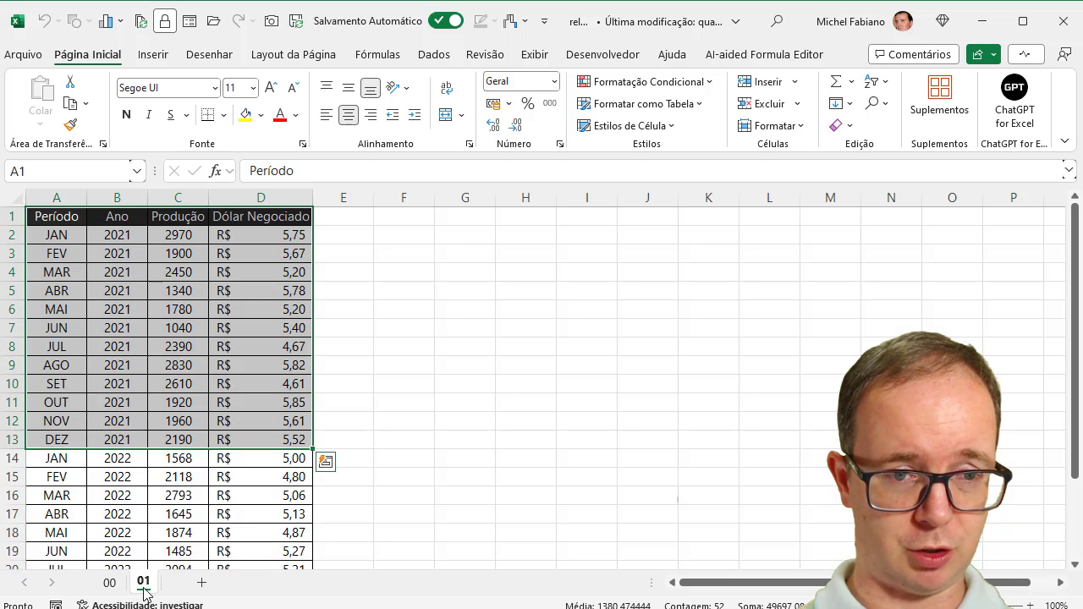
left_click(243, 393)
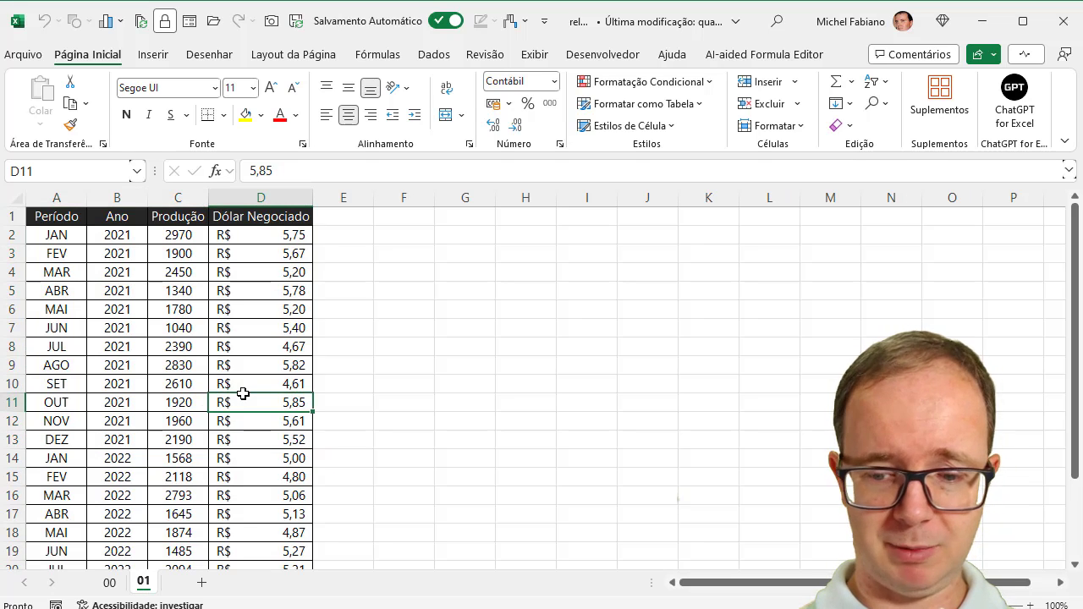
key("Down")
key("Down")
key("Down")
key("Down")
key("Down")
key("Down")
key("Down")
key("Down")
key("Down")
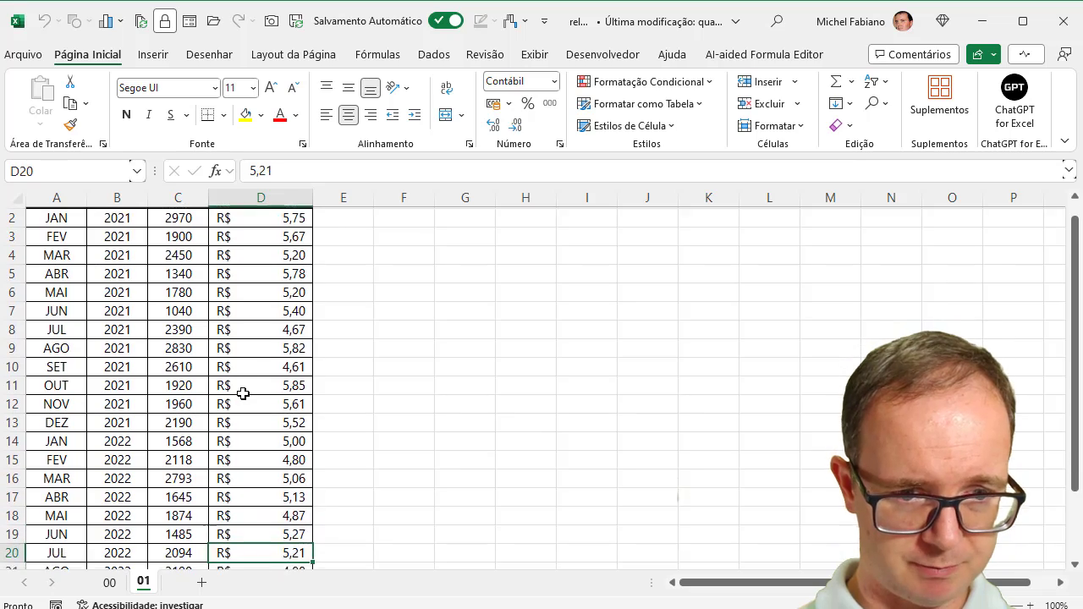
key("Down")
key("Down")
key("Down")
key("Down")
key("Down")
key("Down")
key("Down")
key("Down")
key("Up")
key("Up")
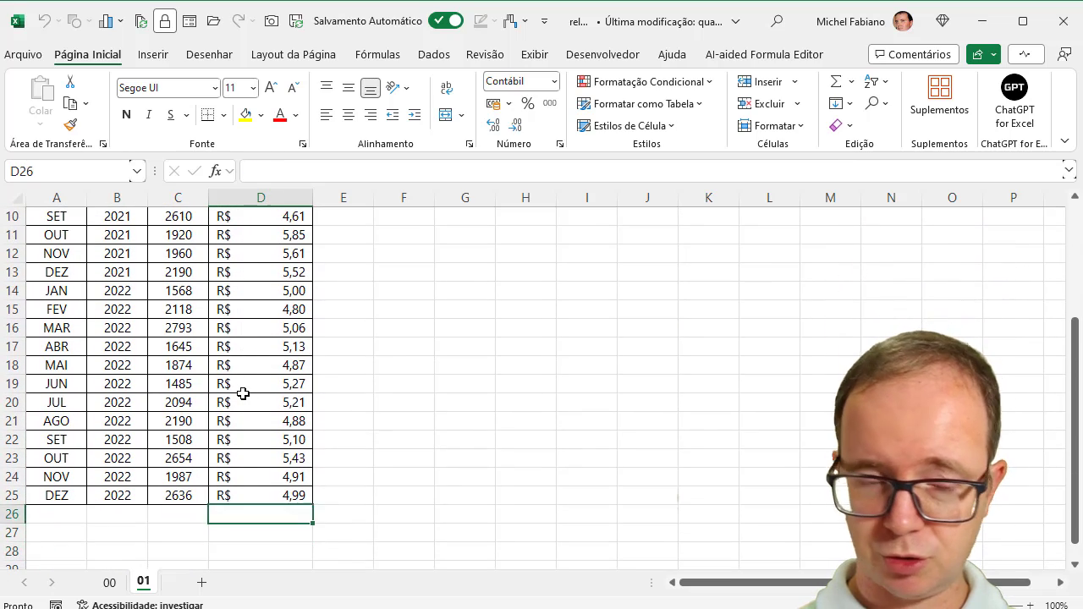
key("Up")
key("Up")
key("Up")
key("Up")
key("Up")
key("Up")
key("Up")
key("Up")
key("Up")
key("Up")
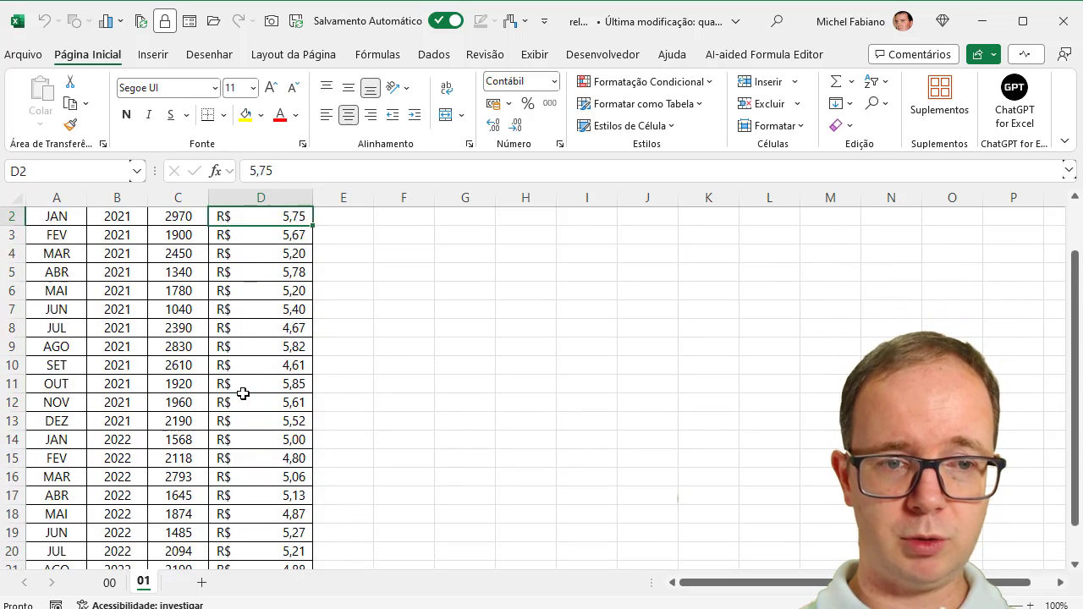
key("Up")
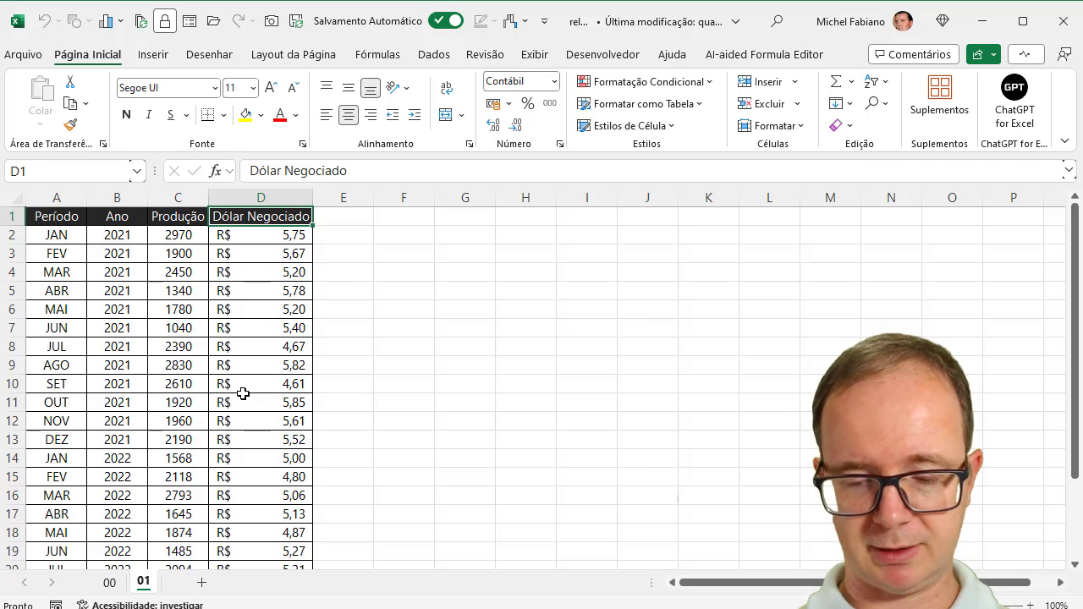
key("Left")
key("Left")
key("Left")
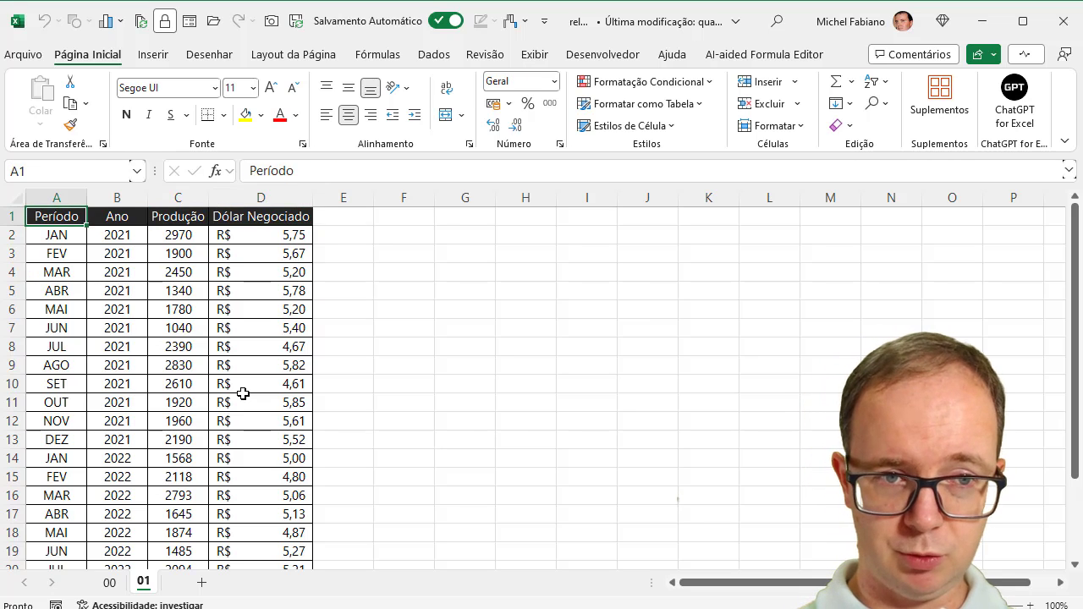
key("Right")
key("Right")
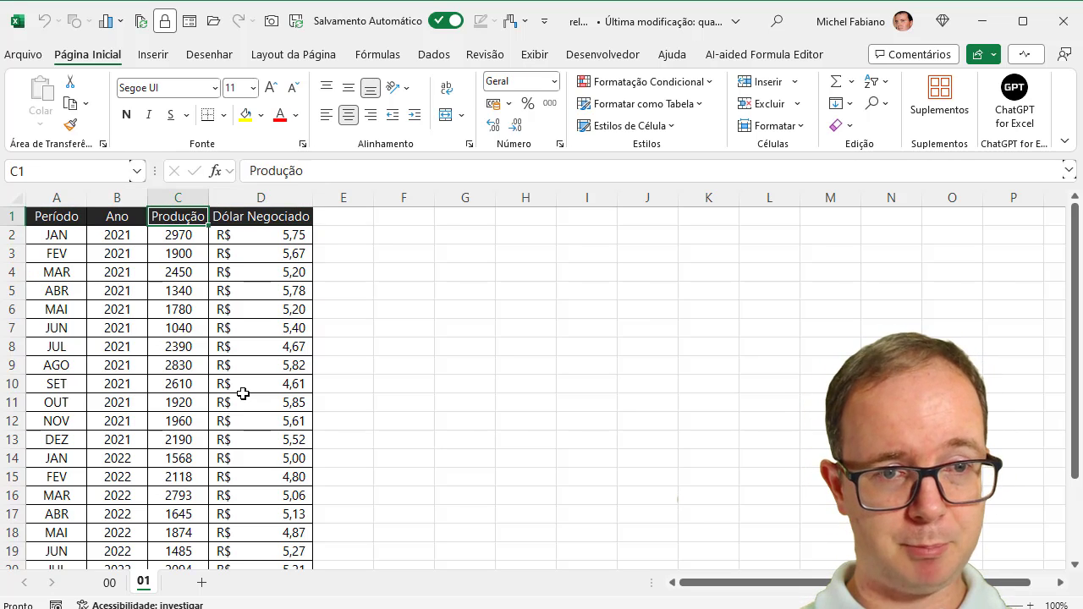
key("Right")
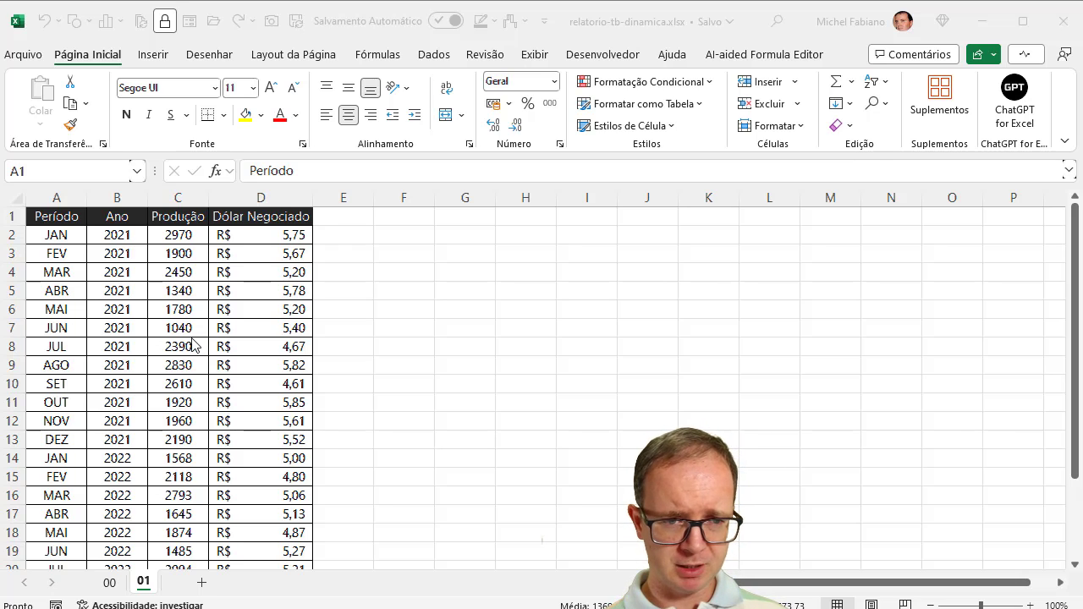
Build an empty pivot table from data range A1:D25 on new sheet Planilha2.
key("ctrl+a")
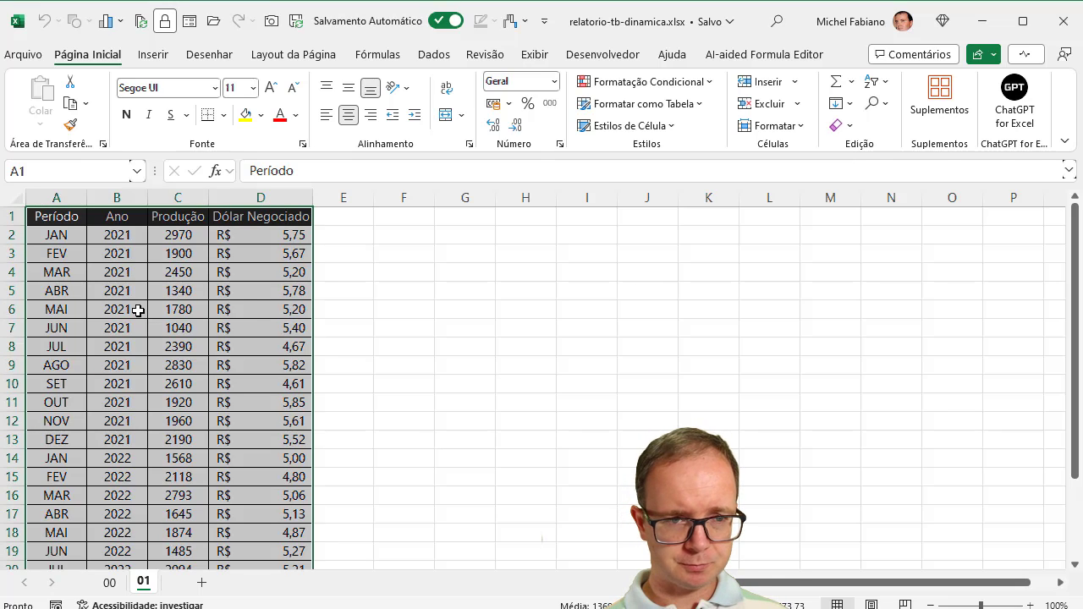
left_click(138, 310)
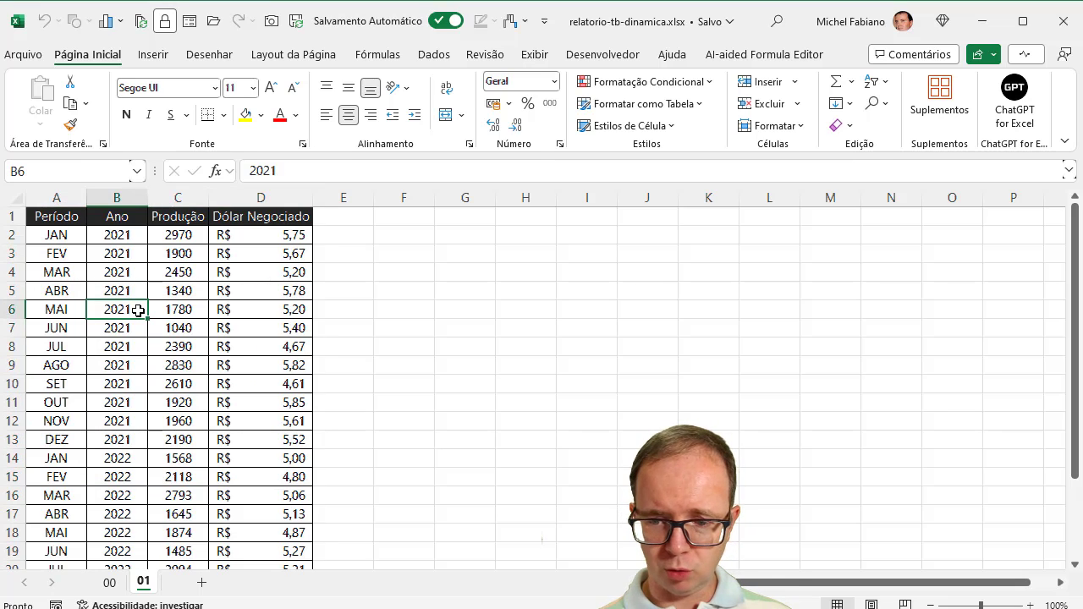
key("ctrl+a")
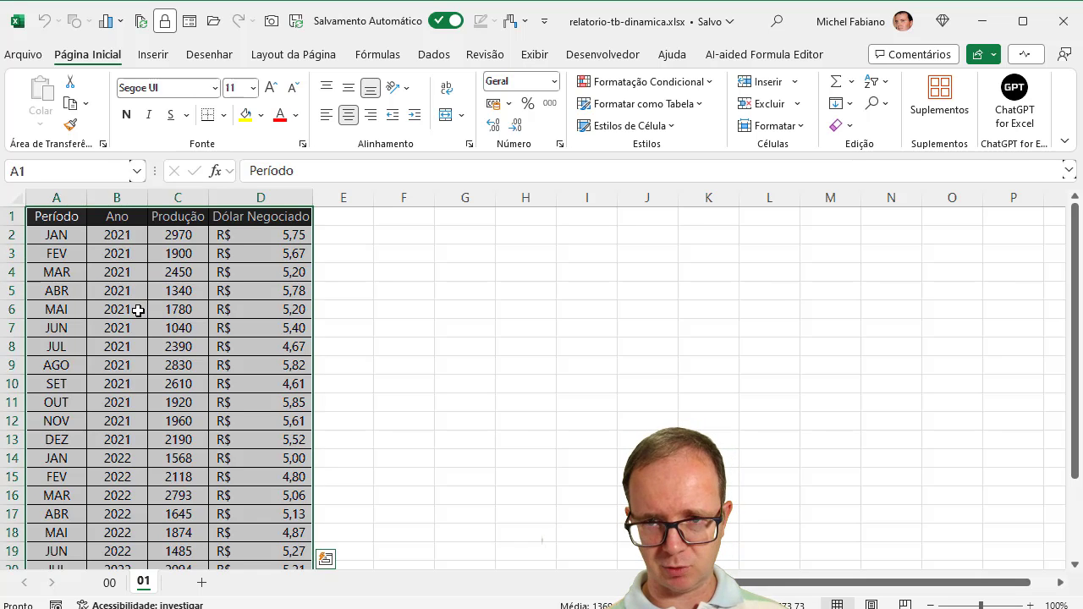
left_click(159, 54)
left_click(57, 114)
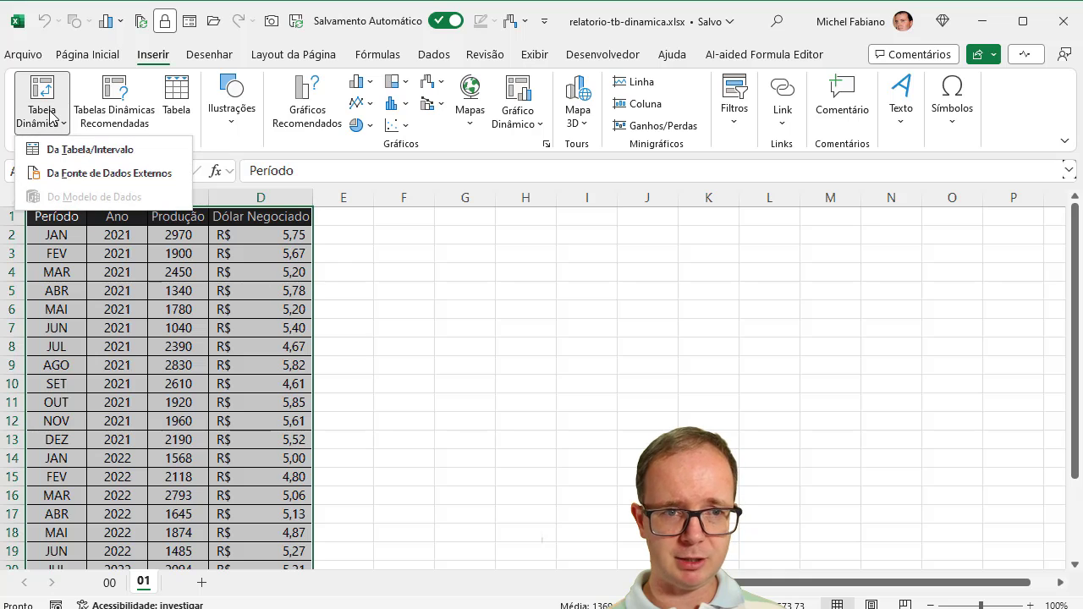
left_click(98, 151)
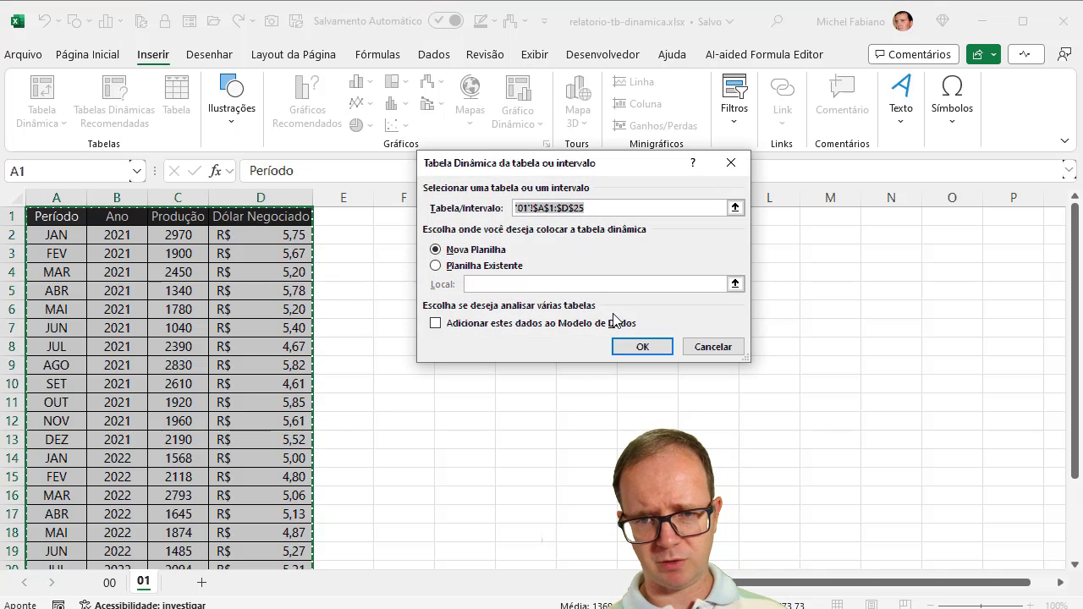
left_click(639, 347)
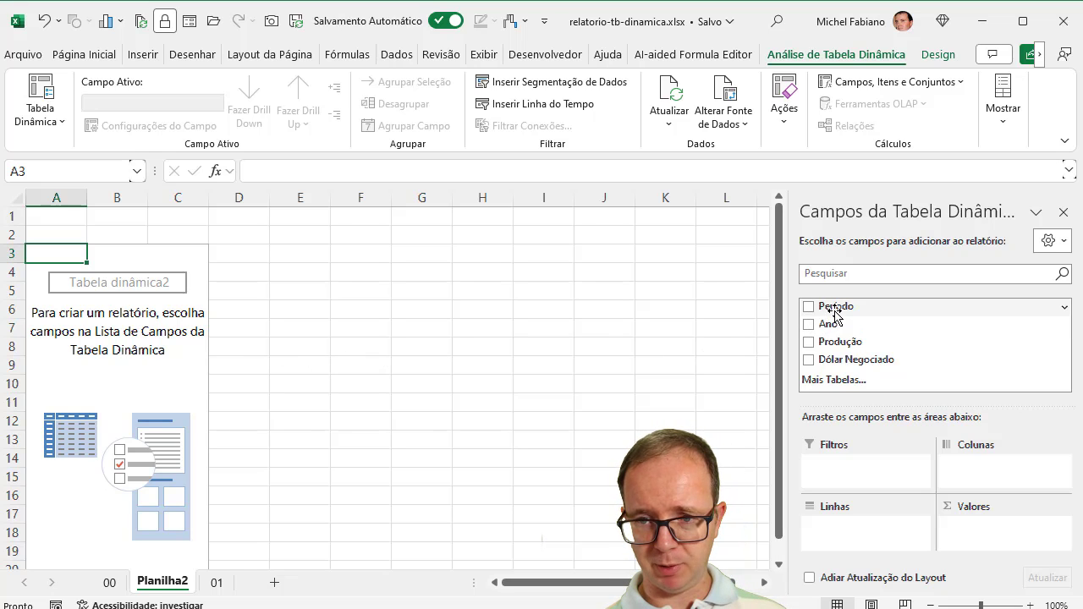
Put Período in rows, sum Produção in values, and split columns by Ano (2021, 2022).
left_click_drag(834, 311, 830, 535)
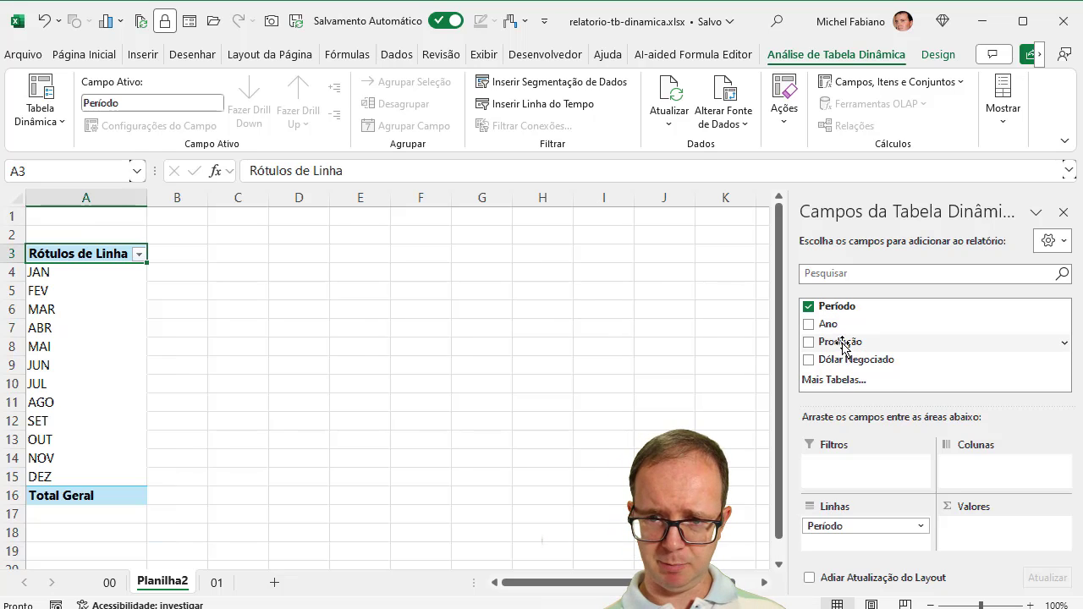
left_click_drag(844, 345, 989, 546)
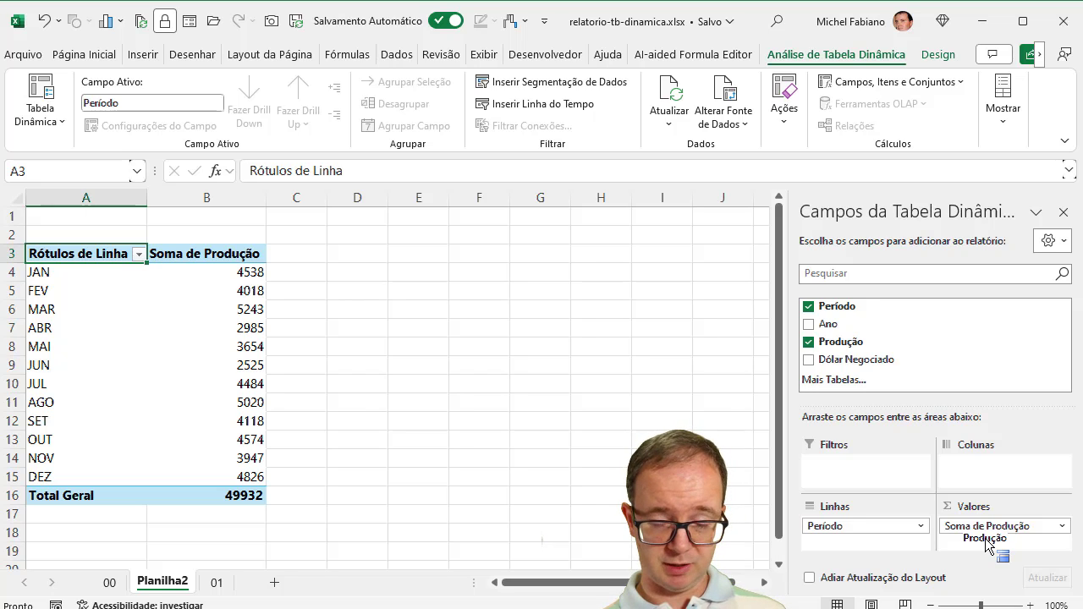
left_click_drag(988, 546, 986, 544)
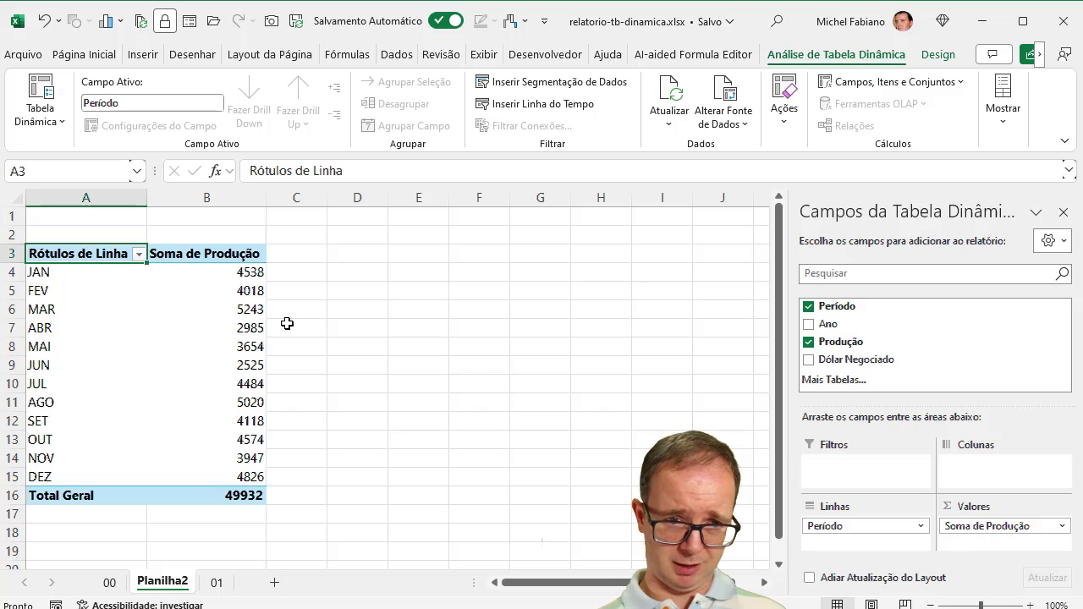
left_click(221, 590)
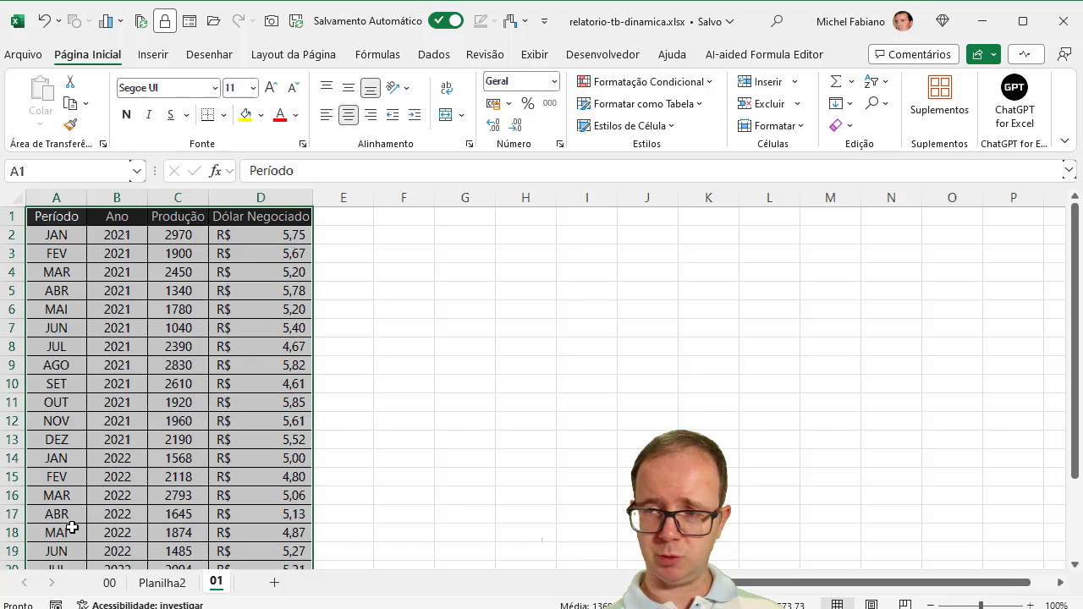
left_click(168, 583)
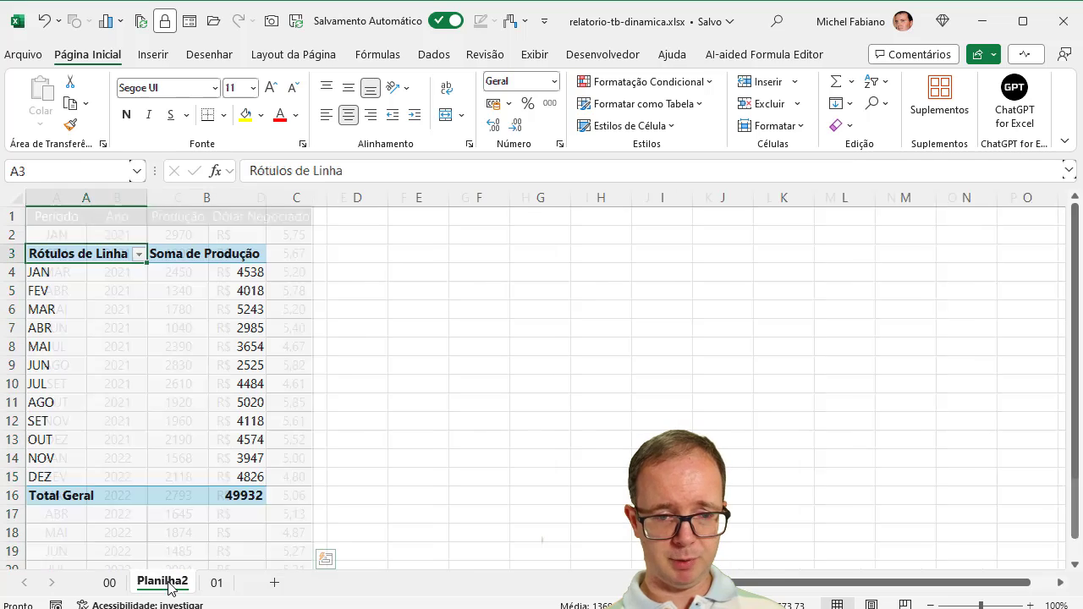
left_click_drag(829, 324, 975, 472)
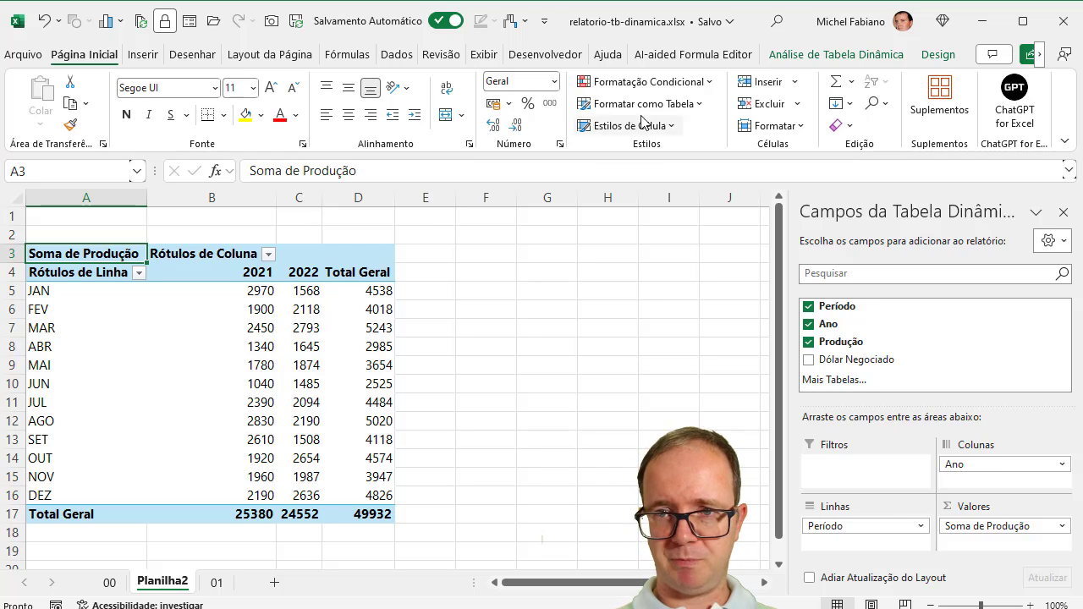
Add an Ano slicer to the production pivot table.
left_click(838, 56)
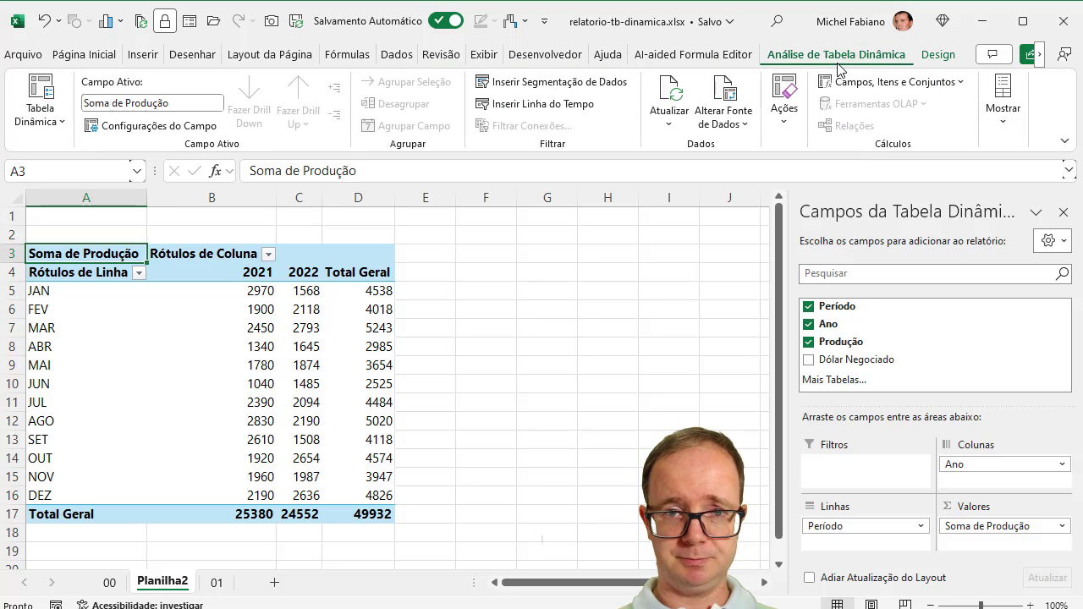
left_click(597, 88)
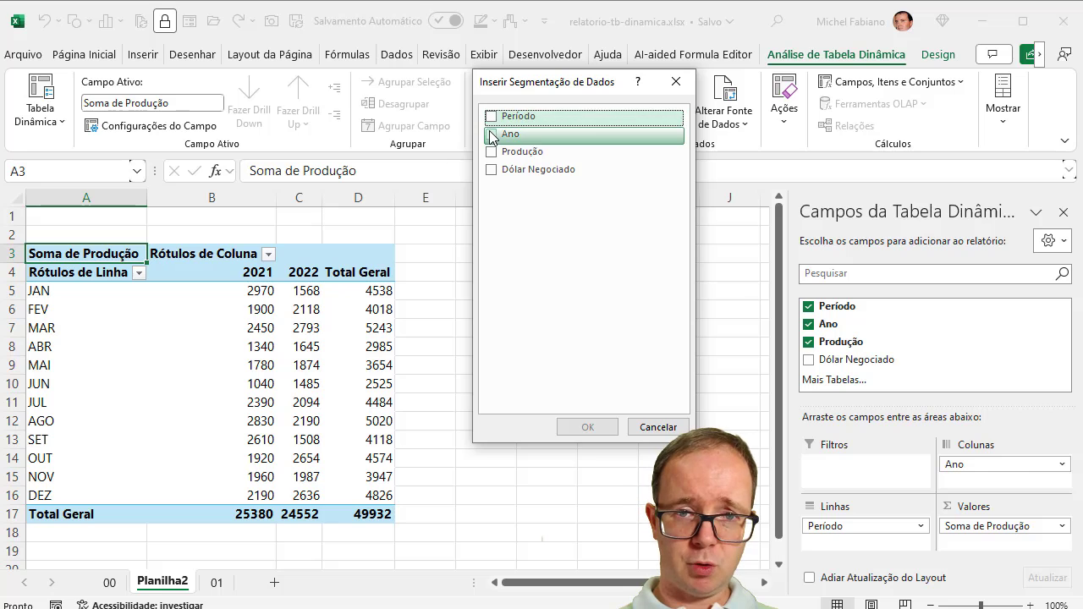
left_click(491, 135)
left_click(585, 427)
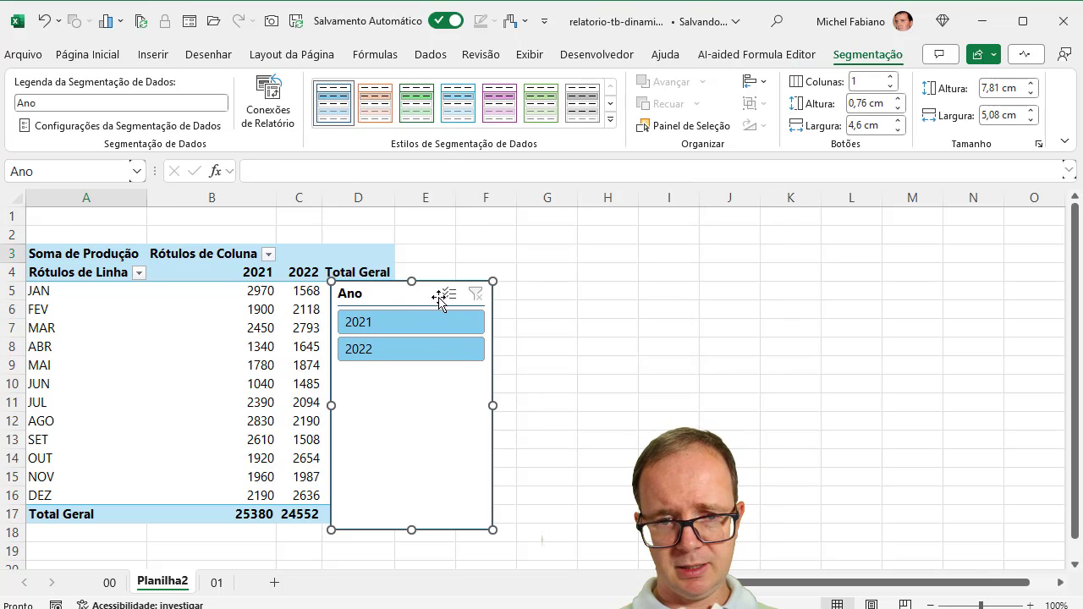
Try the slicer with 2021 and 2022, keep 2021, and move it over columns E–H.
left_click(552, 275)
left_click(372, 323)
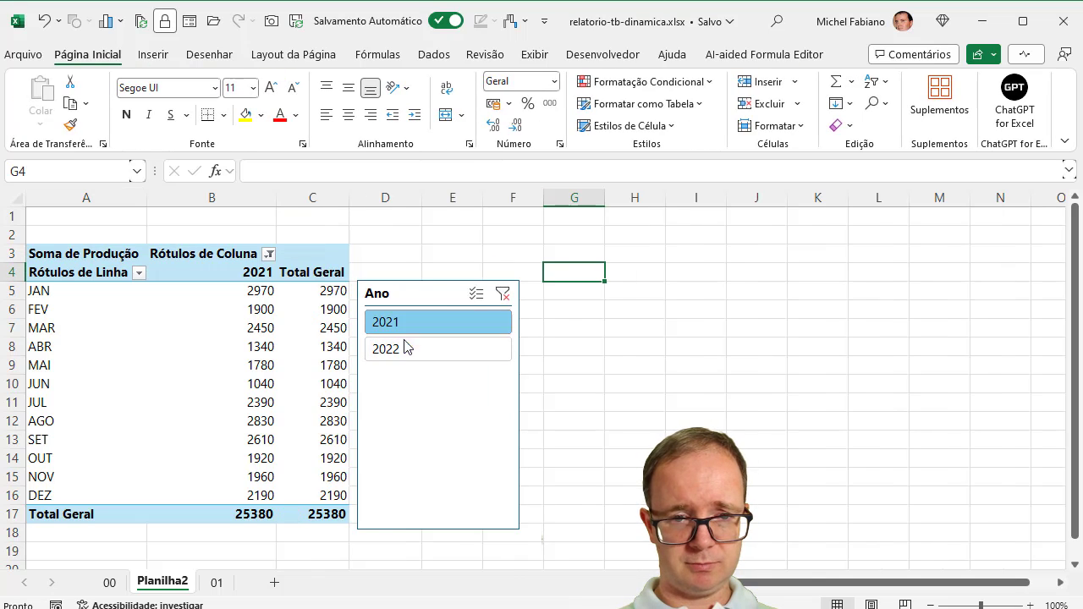
left_click(411, 350)
left_click(412, 321)
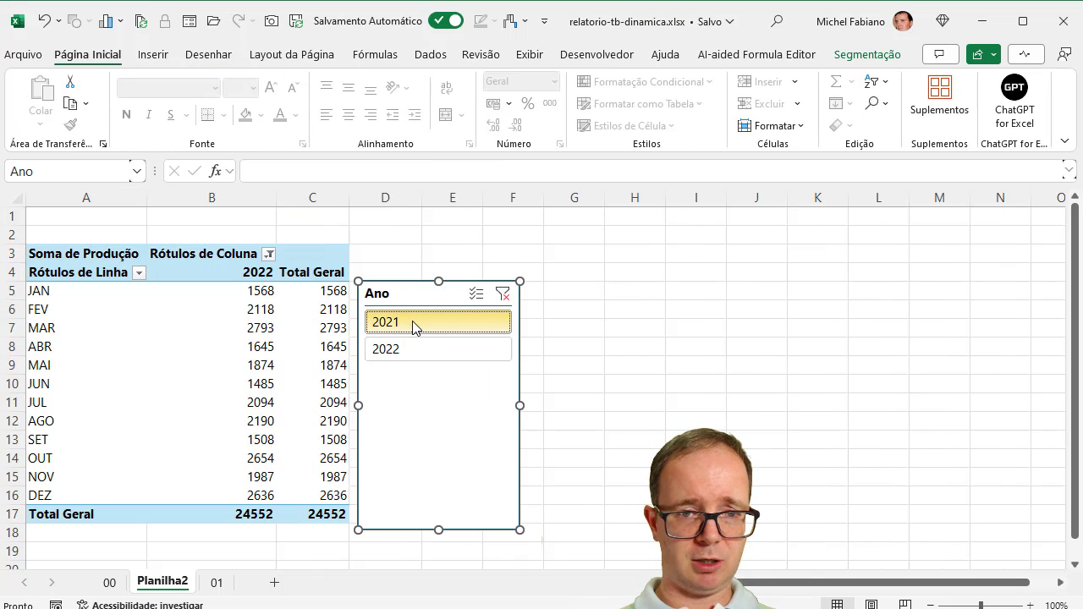
left_click(409, 354)
left_click(412, 329)
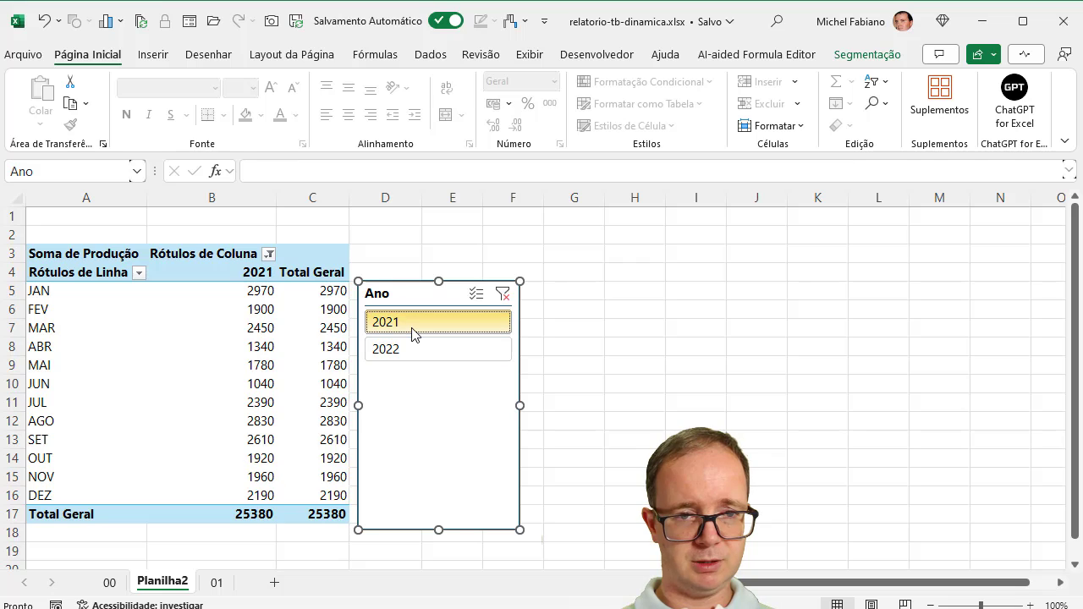
left_click_drag(411, 297, 513, 265)
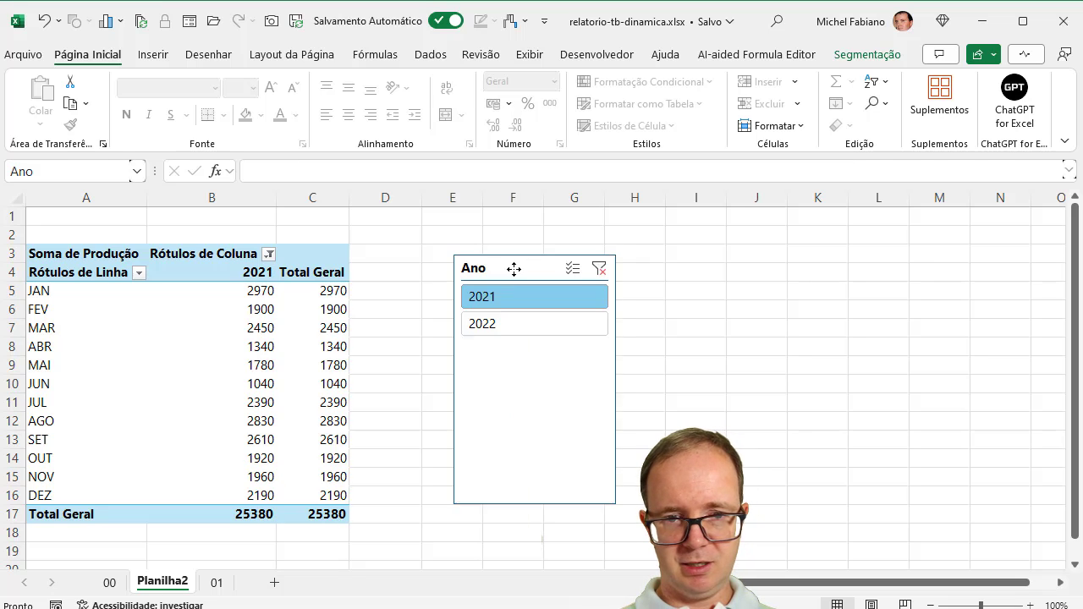
Remove Ano from the pivot columns and reset the slicer filter to 2021.
left_click(231, 303)
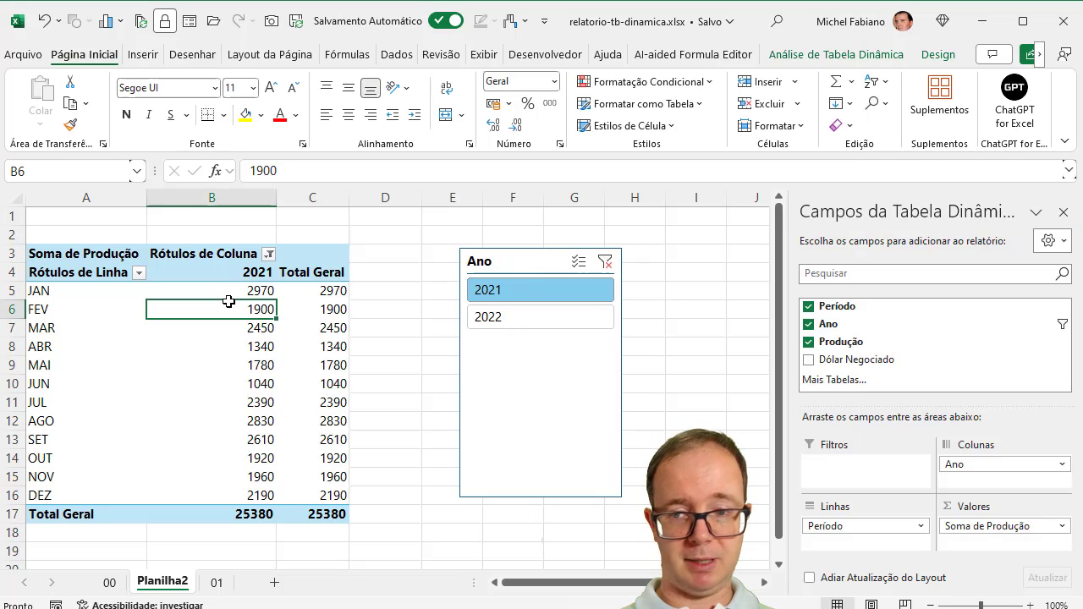
left_click_drag(951, 465, 900, 317)
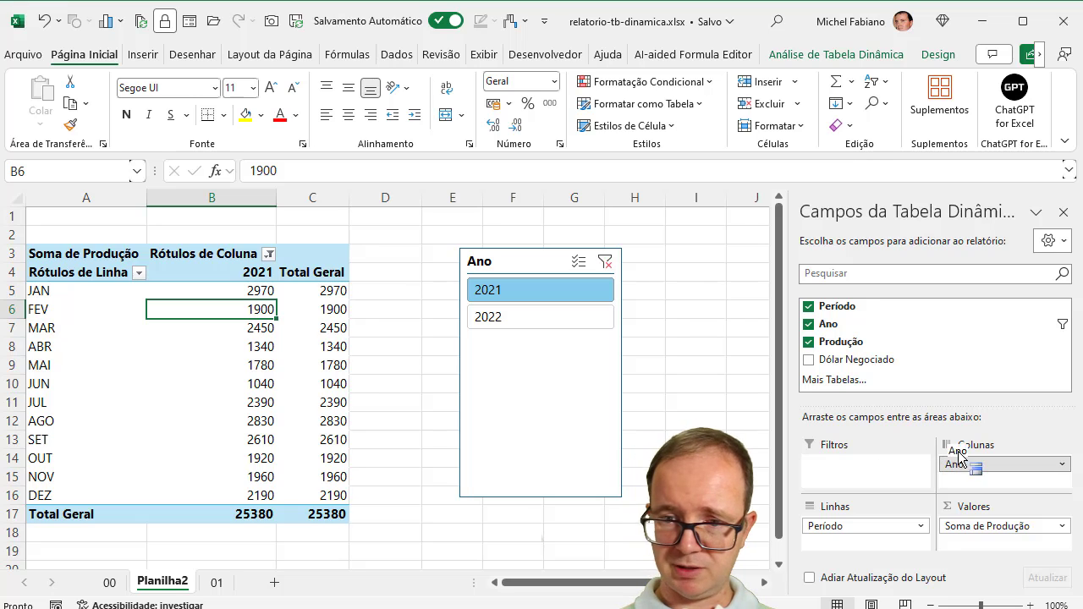
left_click(529, 313)
left_click(528, 289)
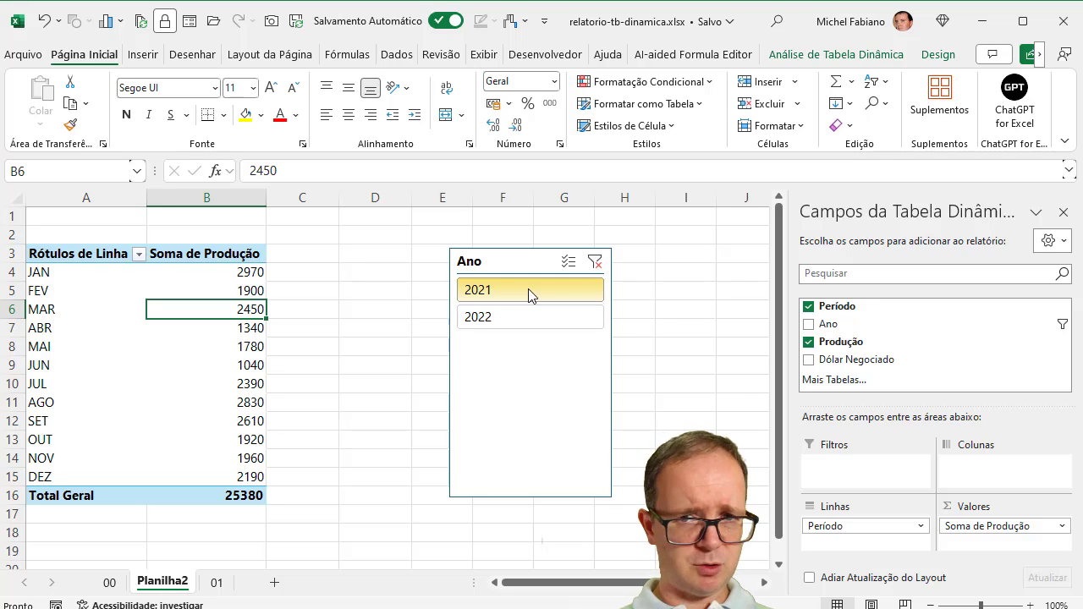
Move the Ano slicer further right and select the monthly production values A4:B15.
right_click(216, 584)
key("Escape")
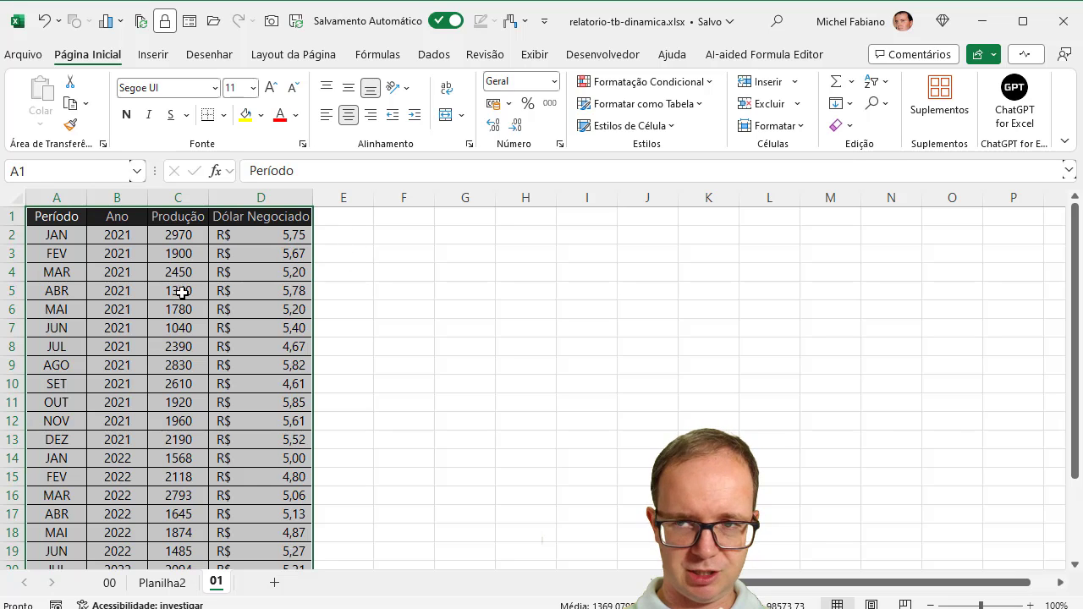
left_click(170, 584)
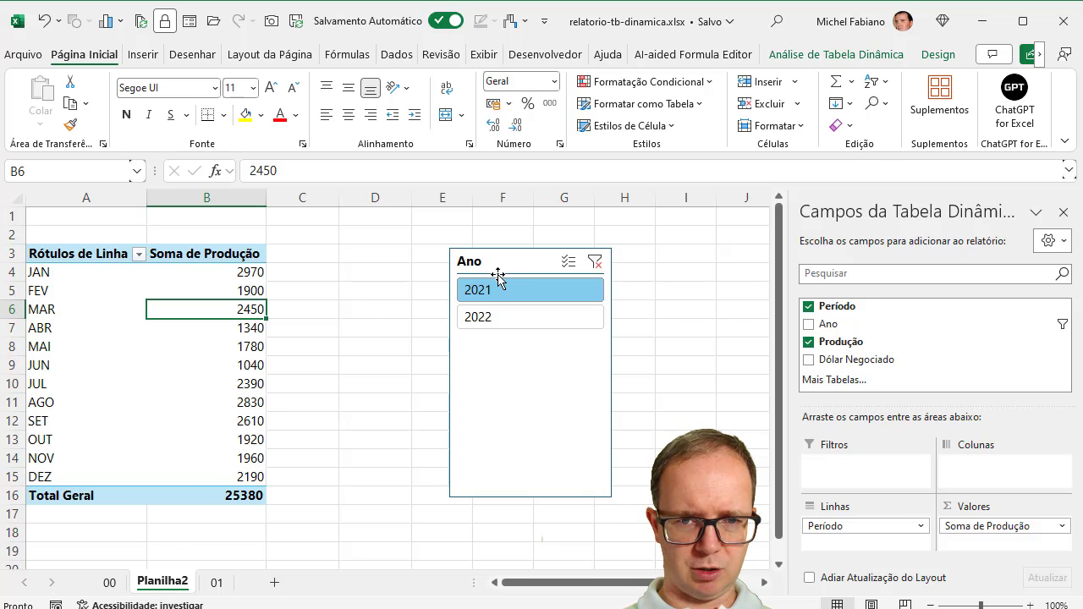
mouse_move(509, 265)
left_mouse_down()
mouse_move(607, 264)
mouse_move(597, 258)
left_mouse_up()
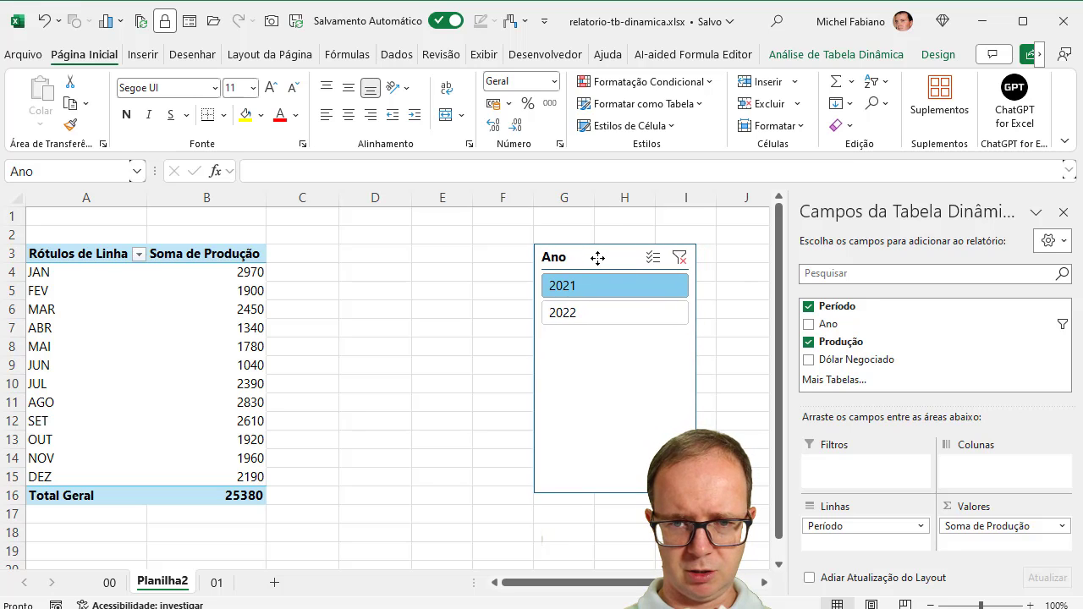
mouse_move(104, 276)
left_mouse_down()
mouse_move(182, 314)
mouse_move(182, 477)
left_mouse_up()
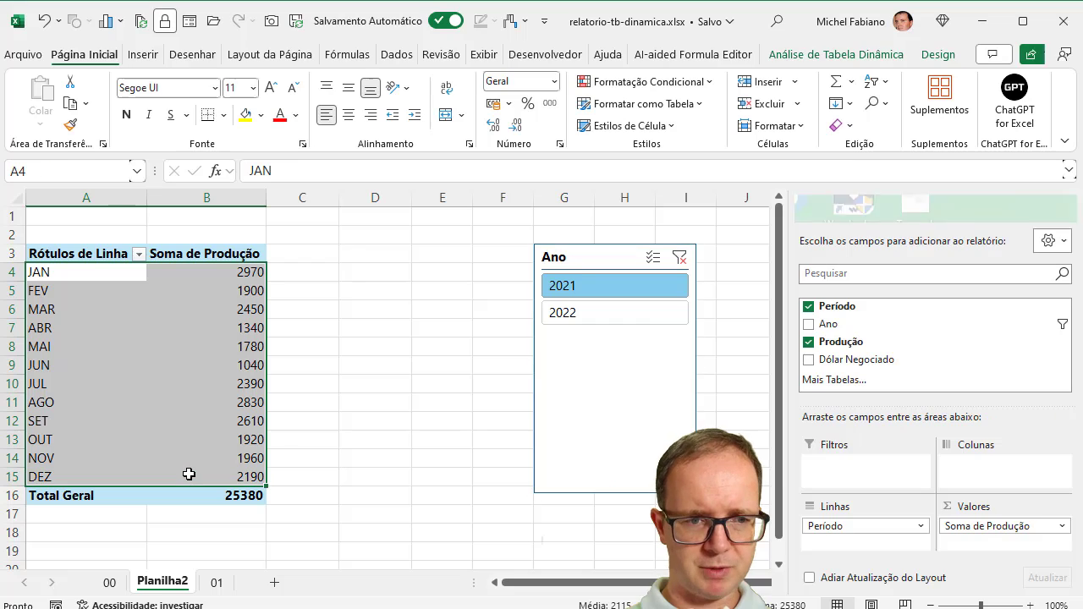
Insert a 2D clustered column chart of monthly production with all field buttons hidden.
left_click(143, 54)
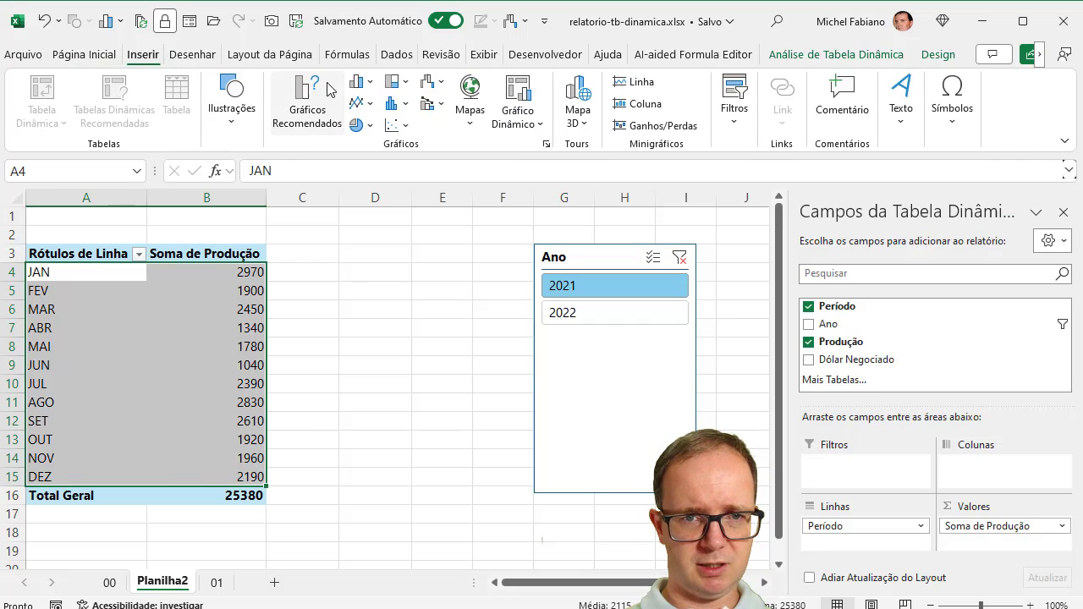
left_click(360, 82)
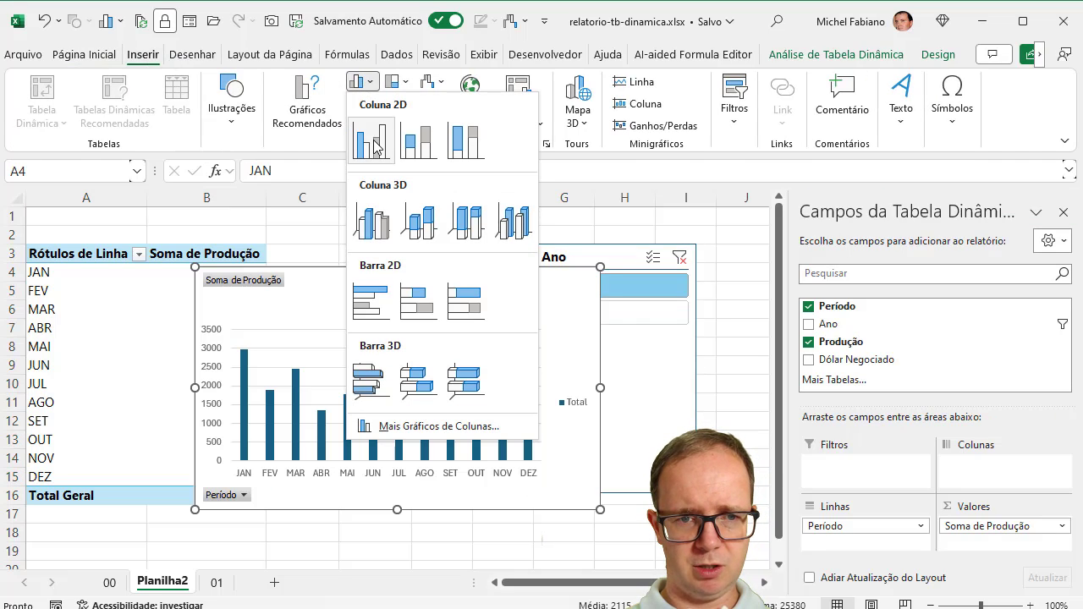
left_click(375, 144)
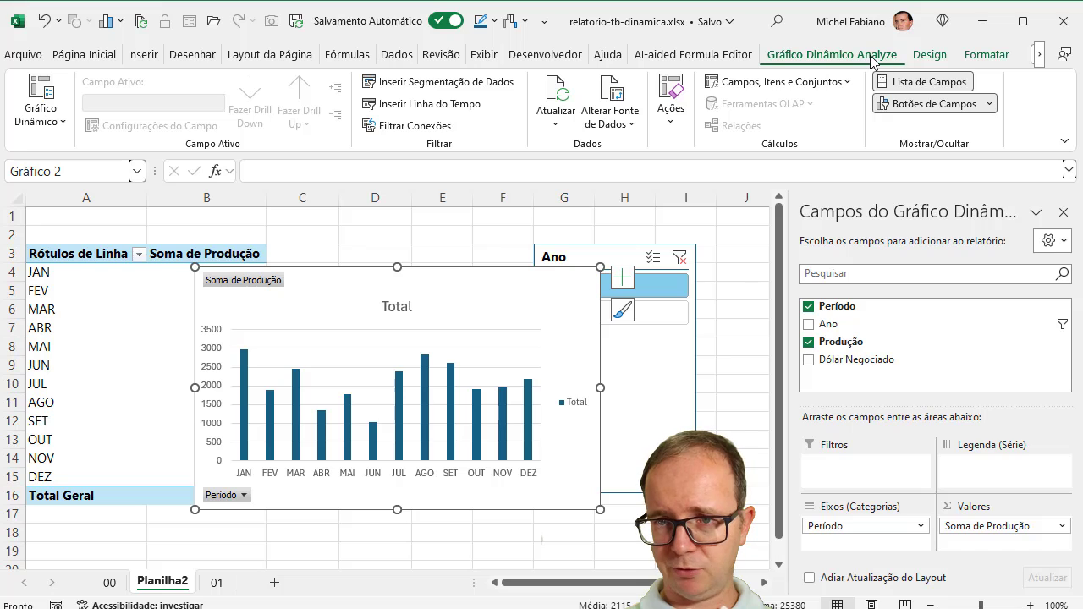
left_click(989, 105)
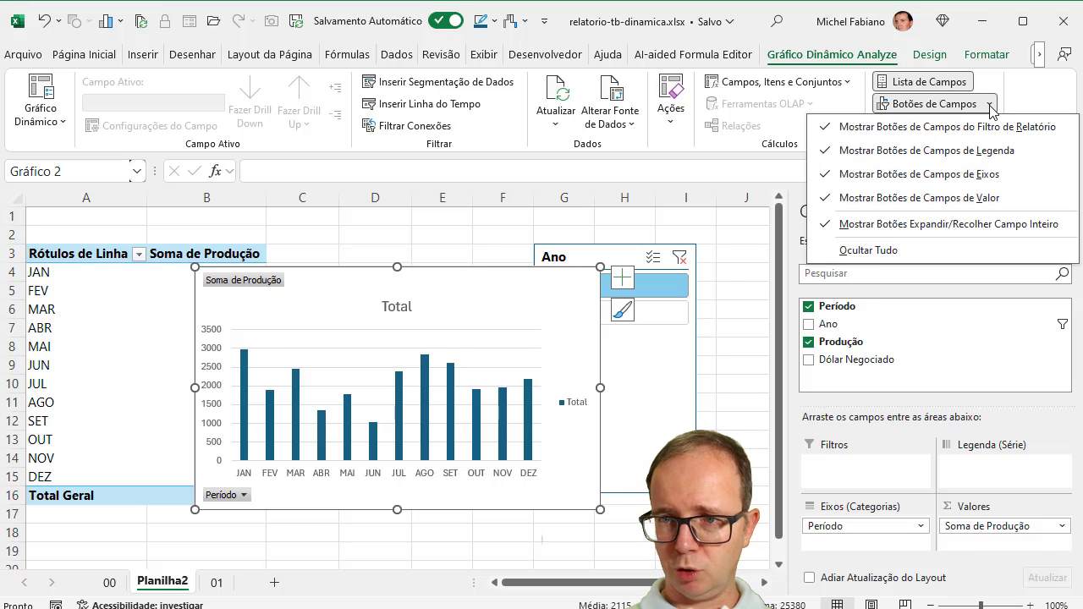
left_click(865, 251)
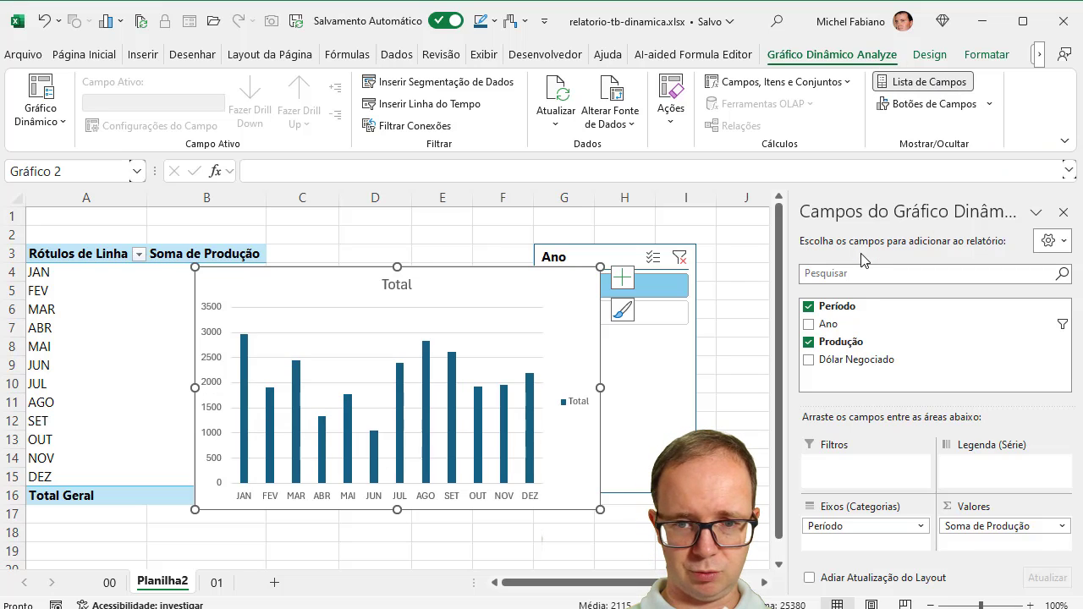
Delete the chart legend and vertical value axis, then move the chart right of column B.
left_click(584, 404)
key("Delete")
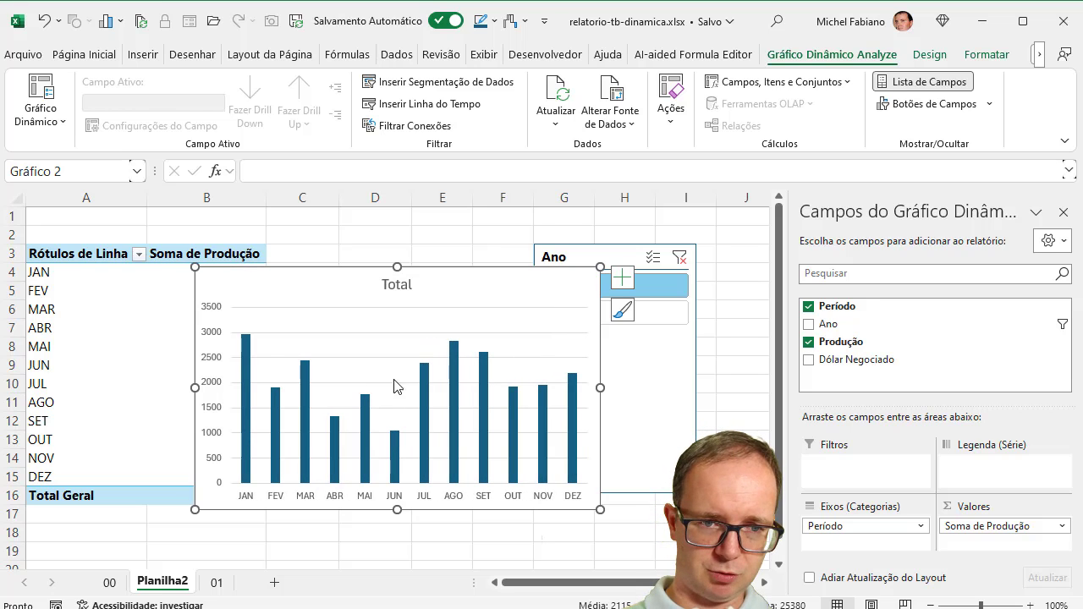
left_click(217, 366)
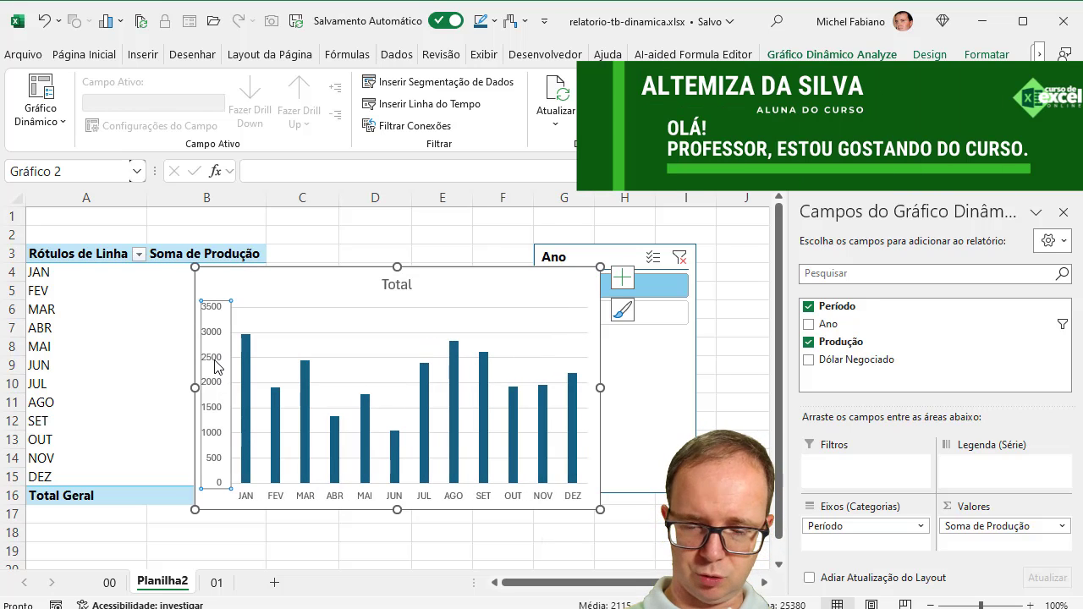
key("Delete")
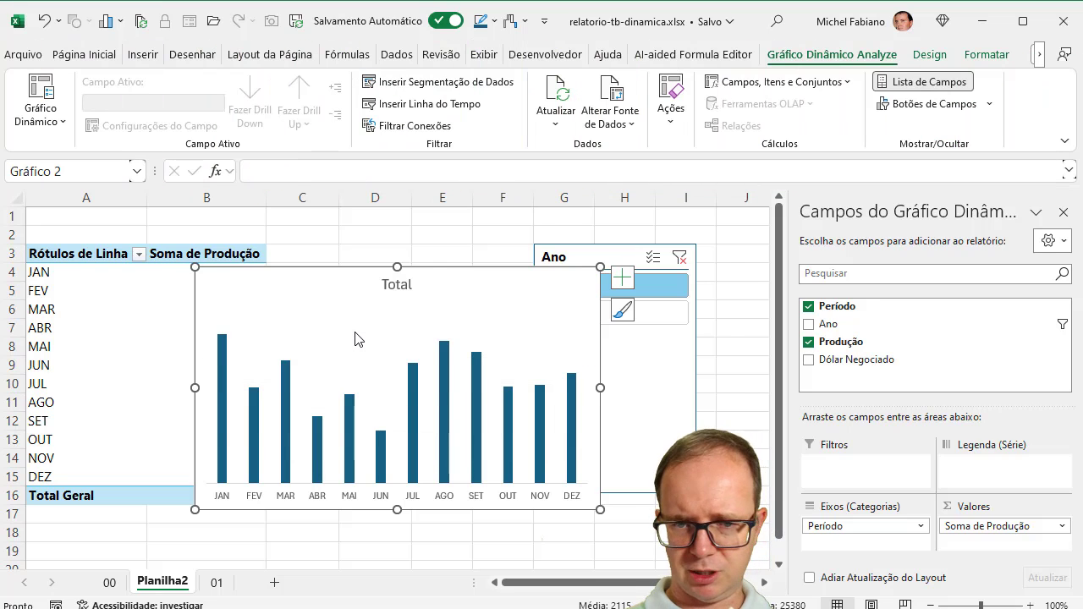
left_click(399, 302)
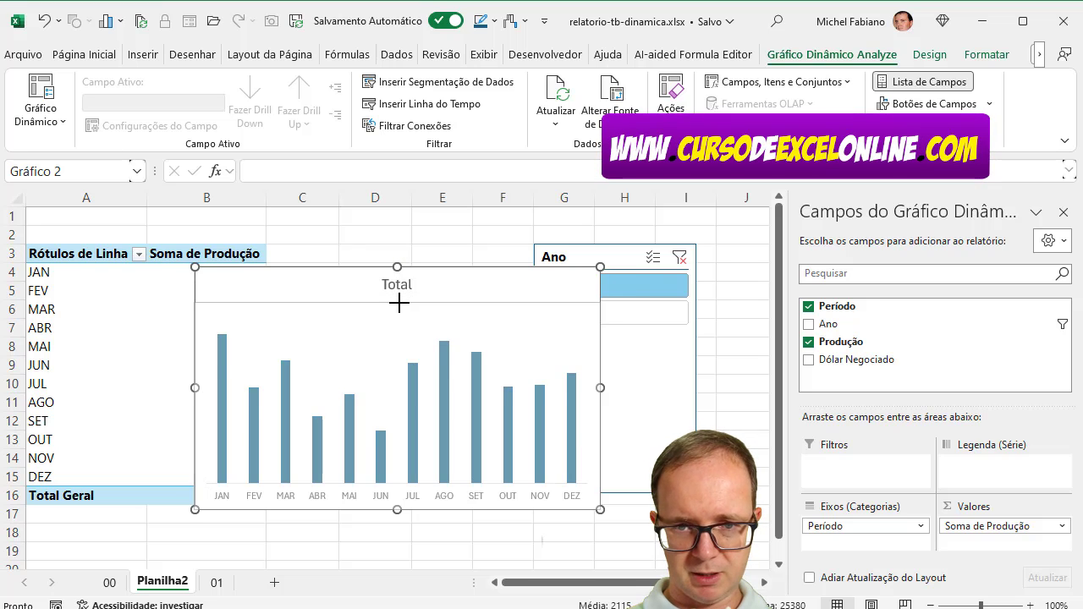
left_click_drag(350, 308, 496, 246)
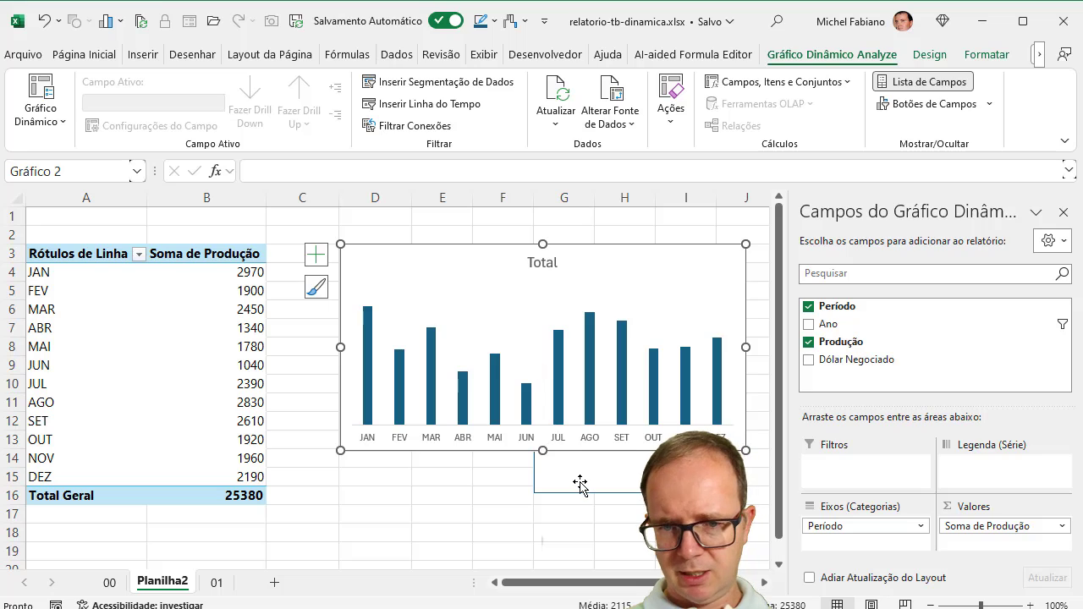
Place the Ano slicer at columns J–K, close the PivotChart Fields pane, nudge the chart right.
mouse_move(580, 483)
left_mouse_down()
mouse_move(785, 437)
mouse_move(809, 484)
mouse_move(851, 345)
left_mouse_up()
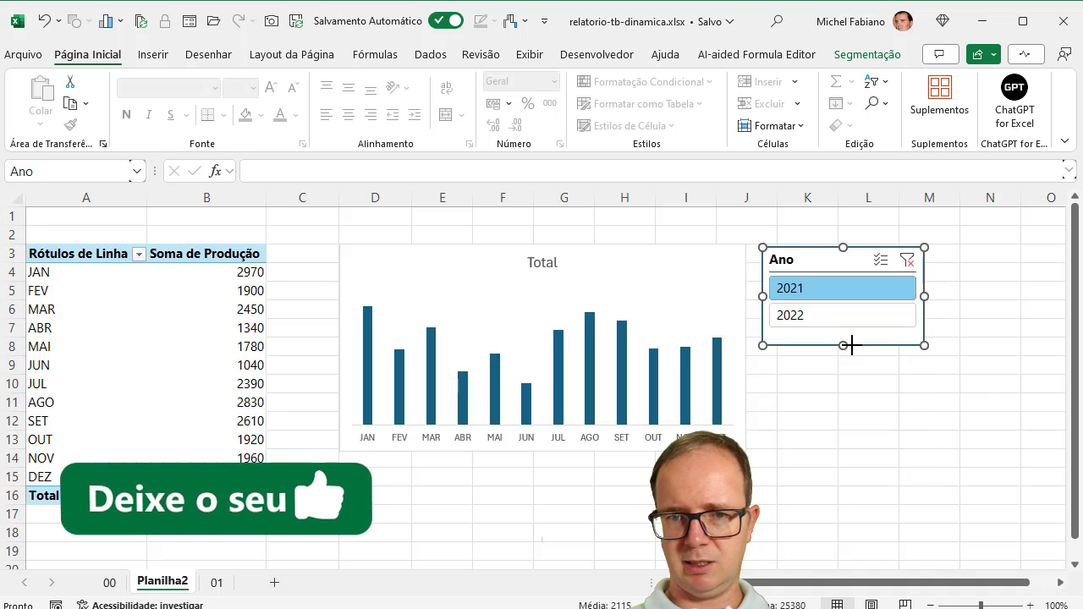
left_click(617, 251)
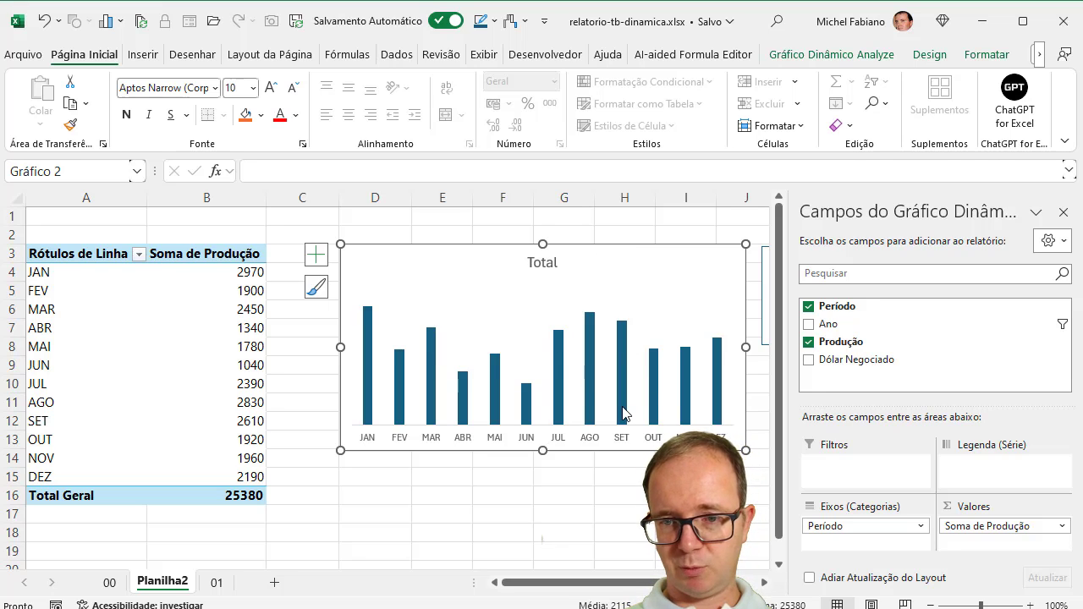
mouse_move(621, 372)
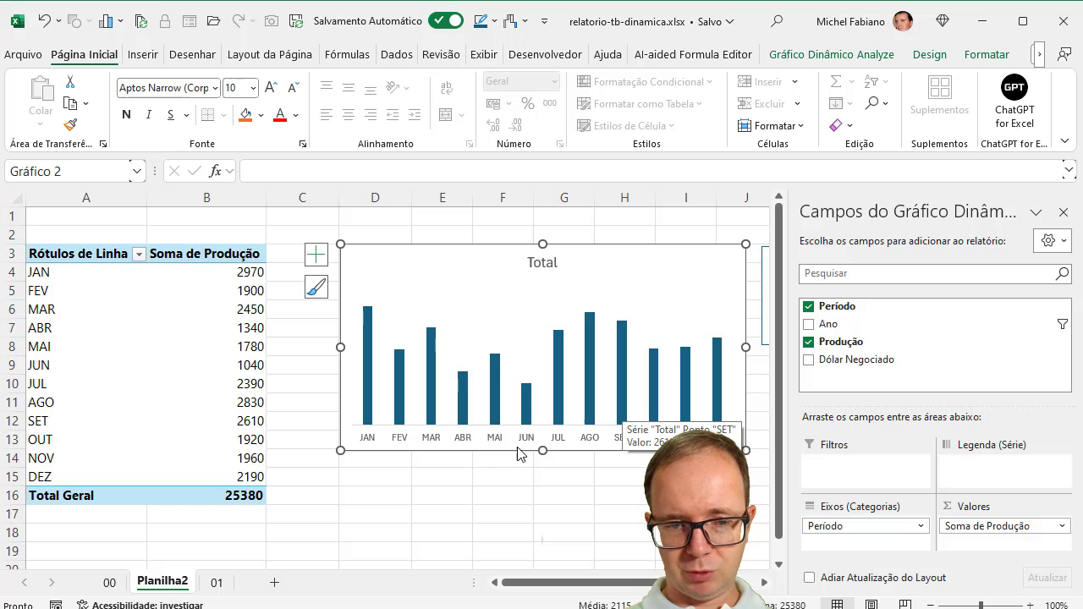
left_click(217, 582)
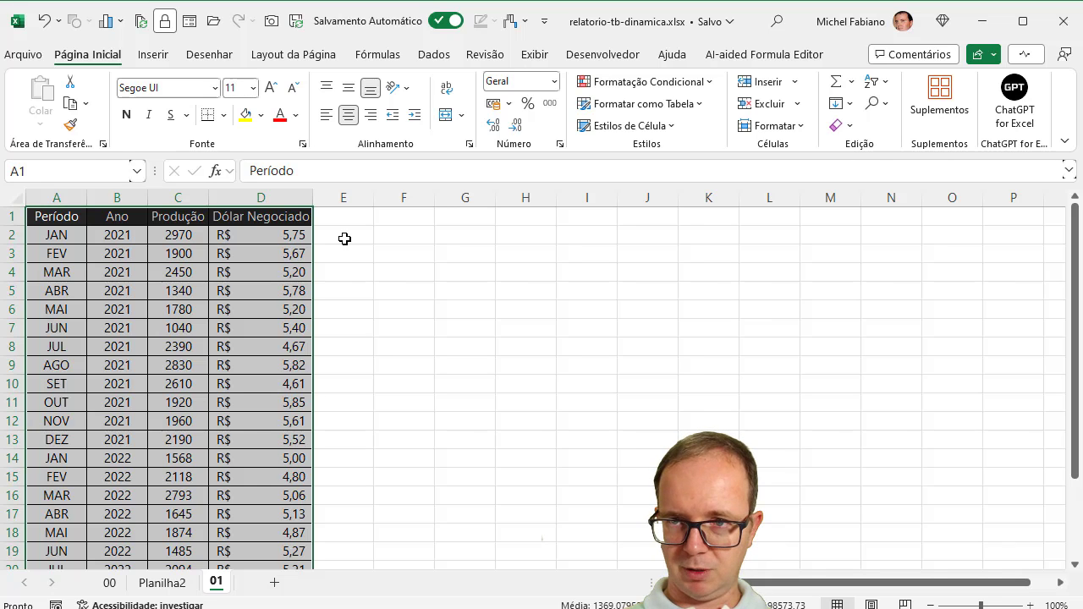
left_click(172, 586)
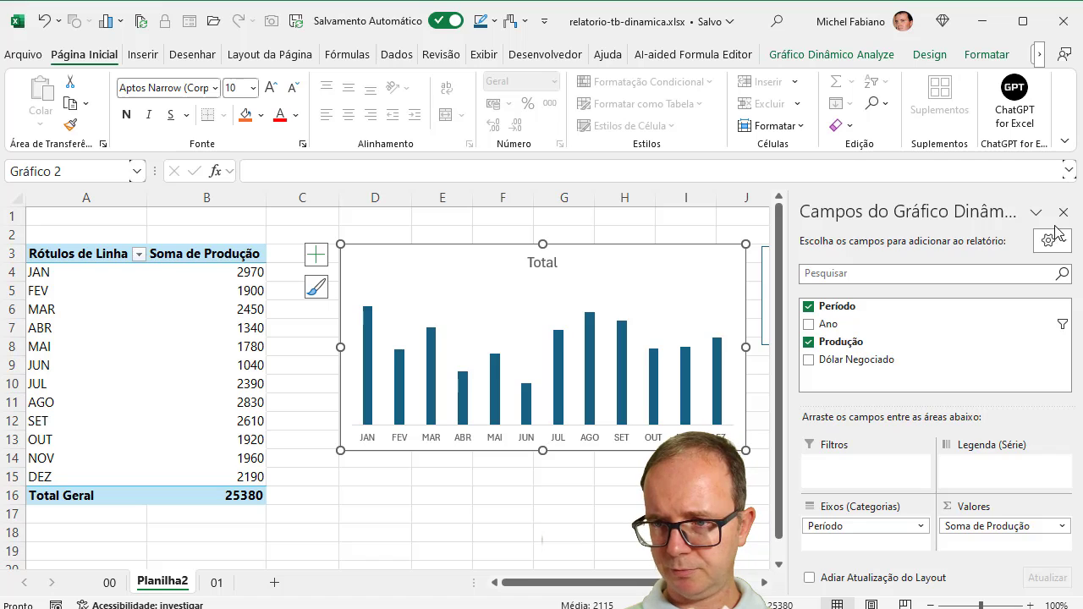
left_click(1064, 212)
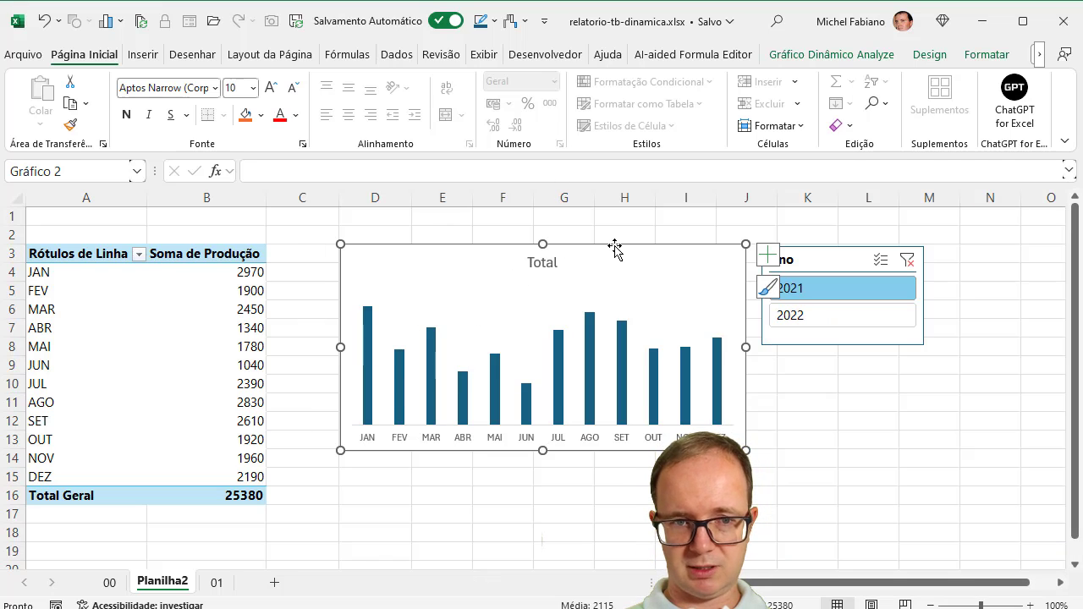
left_click_drag(616, 247, 669, 248)
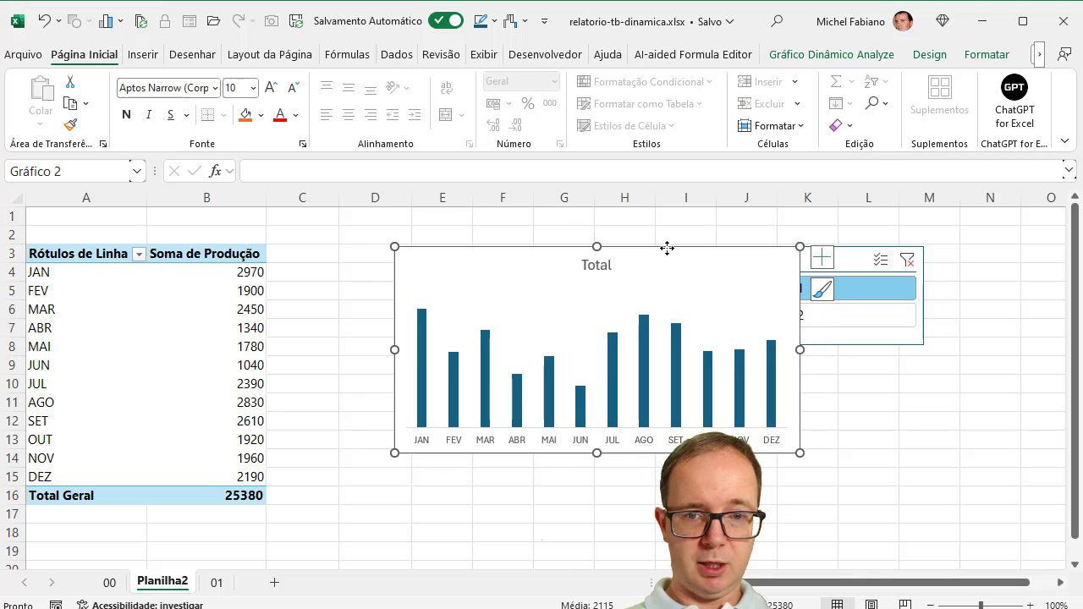
left_click(113, 273)
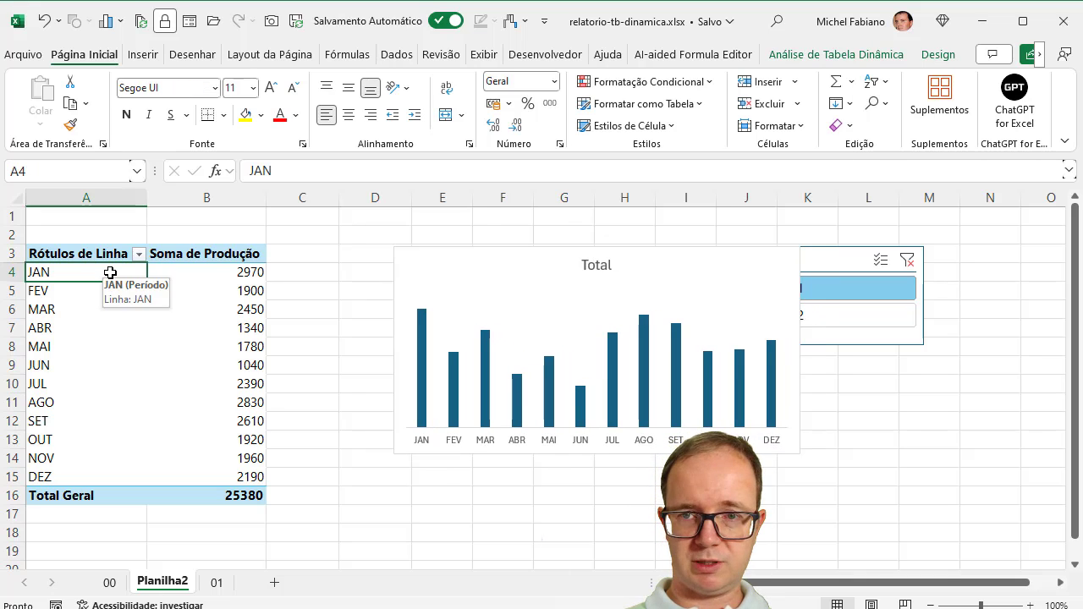
Create calculated field Faturamento with formula =Produção*'Dólar Negociado'.
left_click(798, 55)
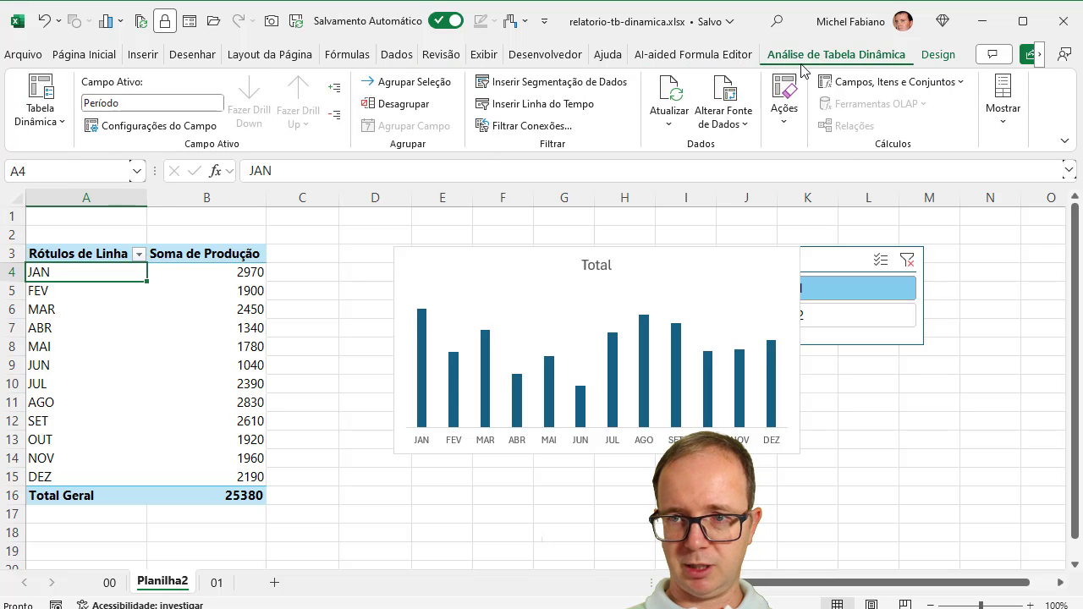
left_click(860, 82)
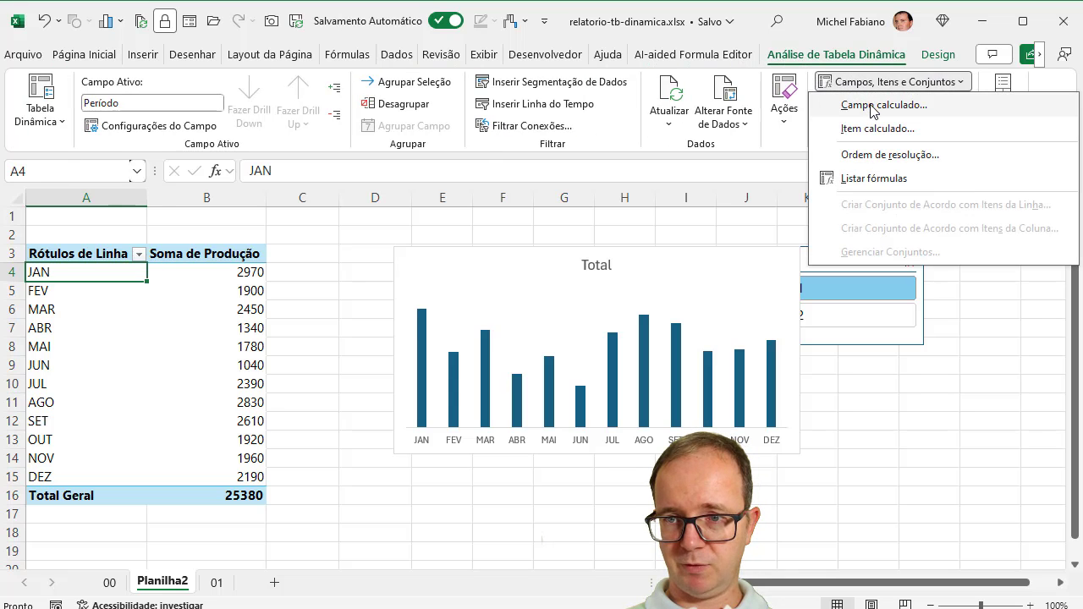
left_click(873, 106)
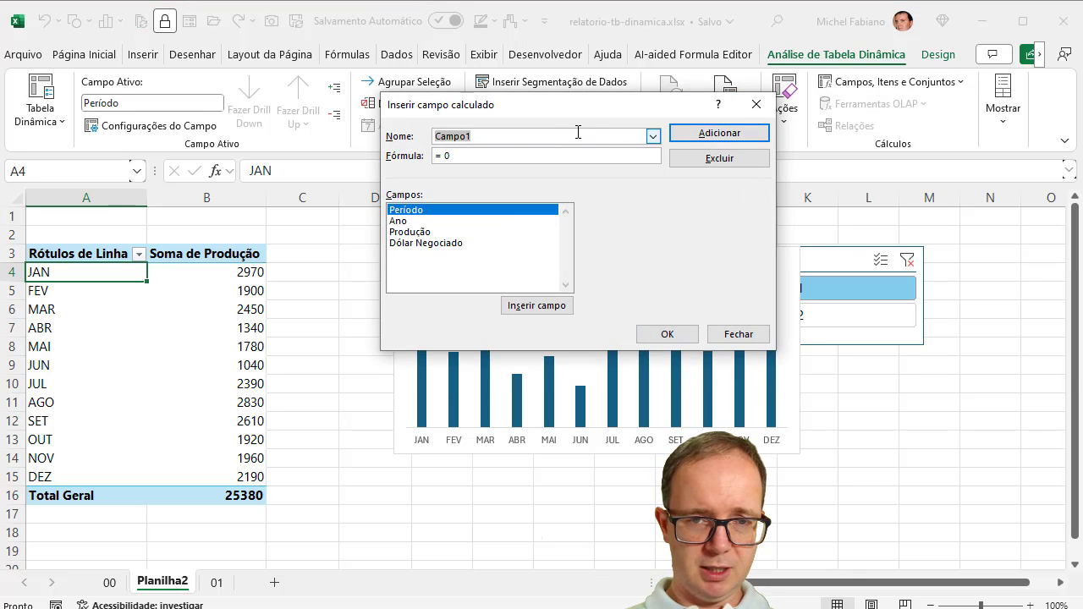
type("Faturament")
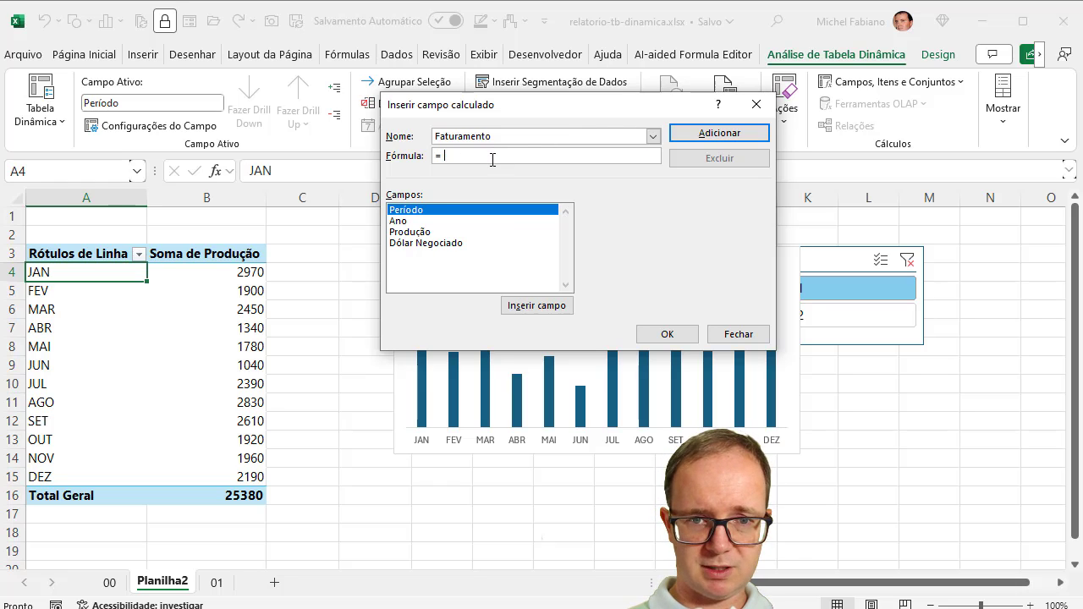
double_click(421, 233)
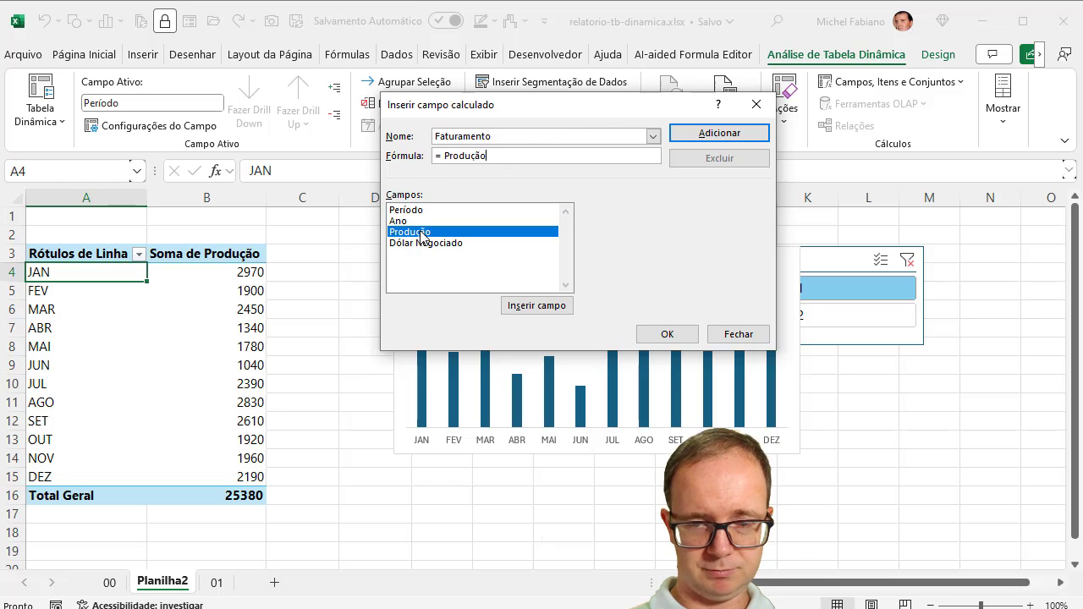
type("*")
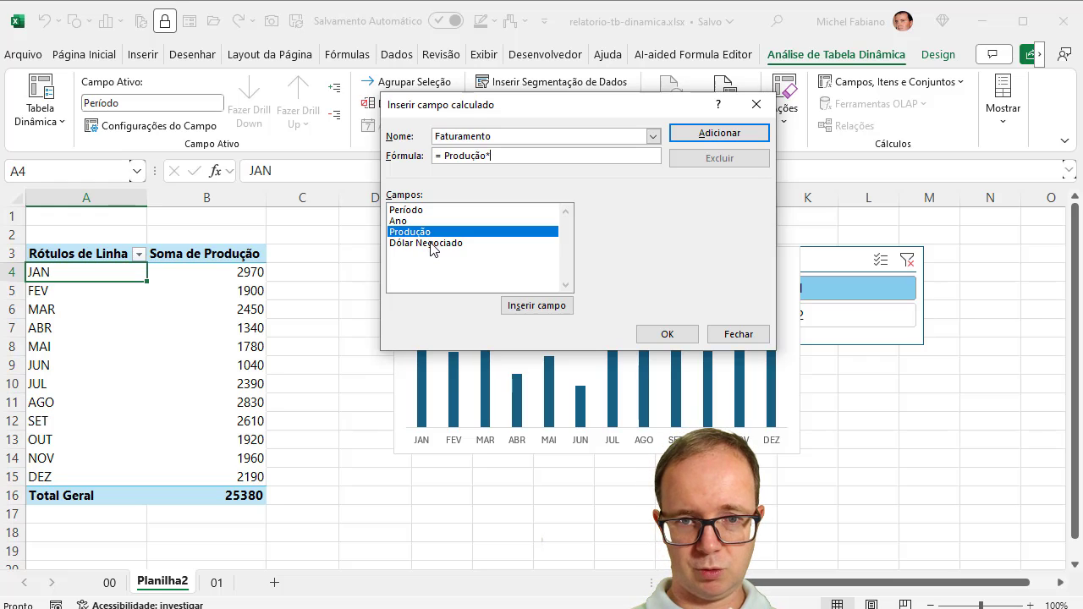
left_click(431, 243)
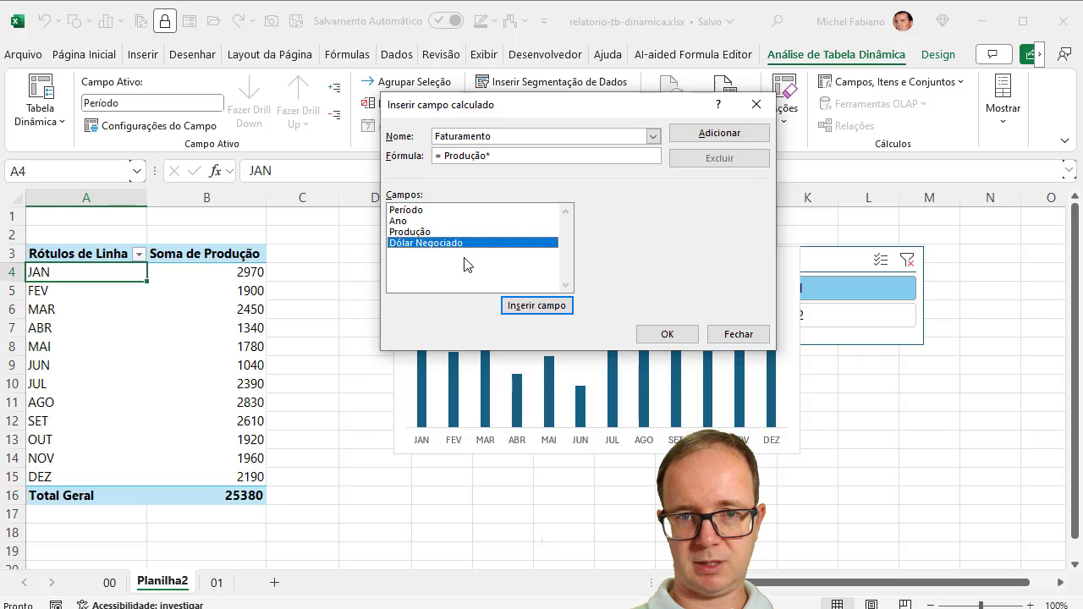
double_click(463, 244)
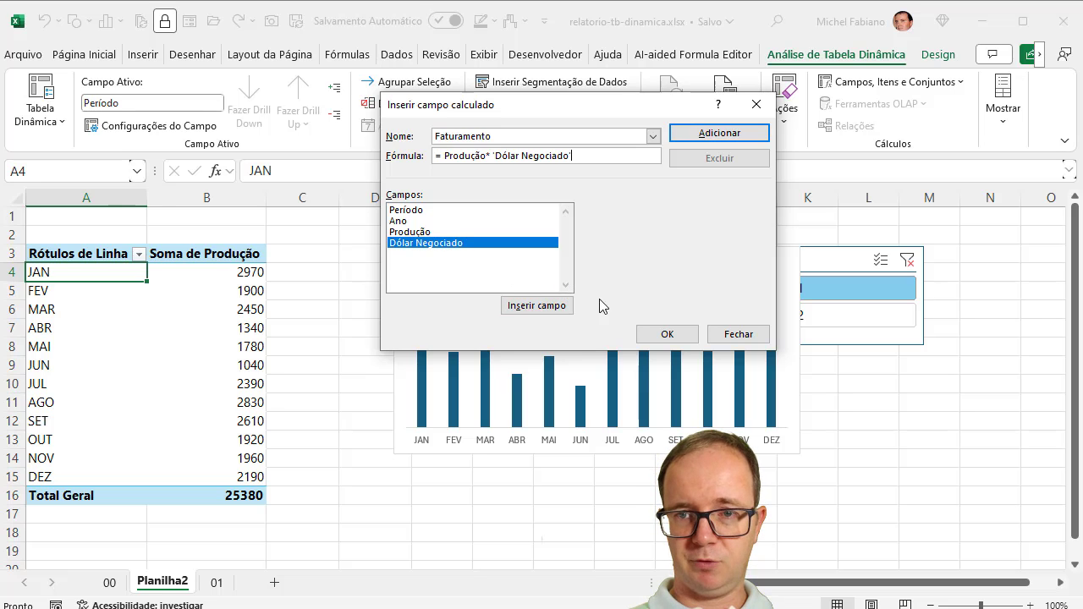
left_click(665, 335)
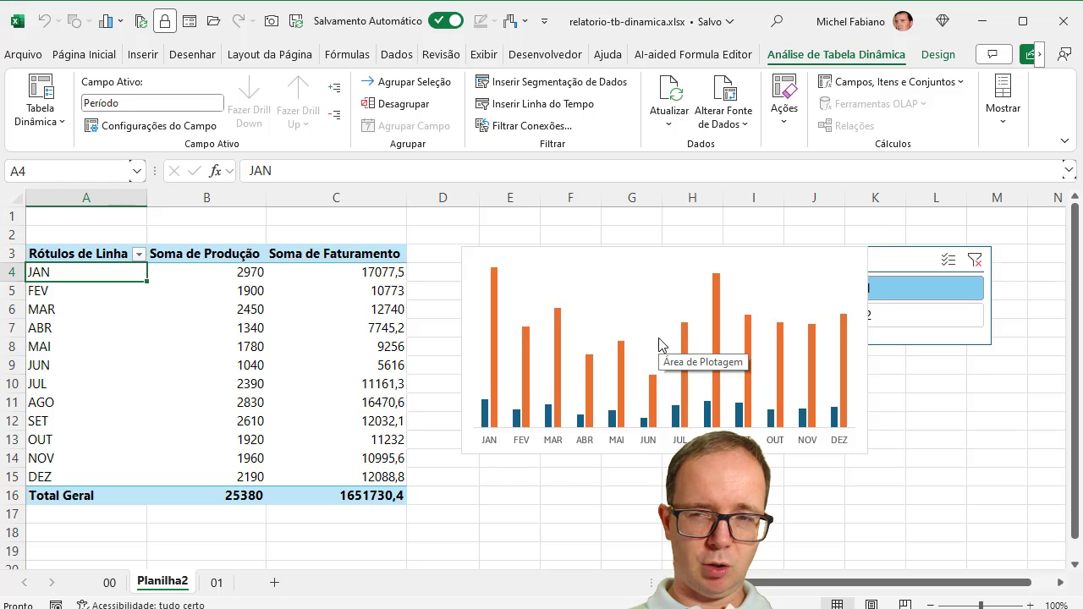
Format the JAN–DEZ Soma de Faturamento values (C4:C15) as R$ accounting currency.
left_click_drag(388, 275, 397, 473)
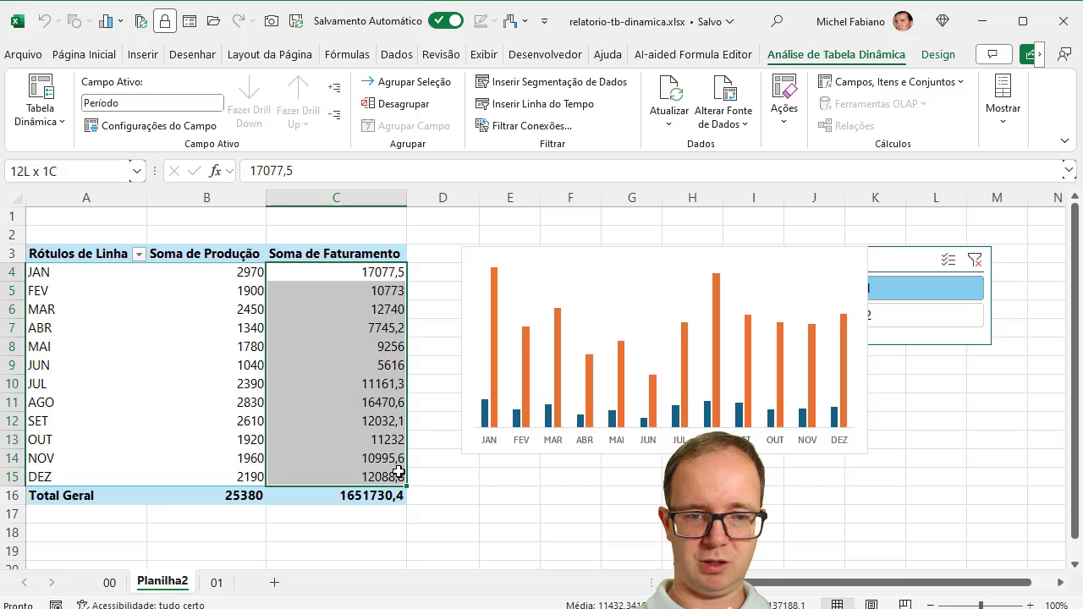
left_click_drag(398, 472, 399, 366)
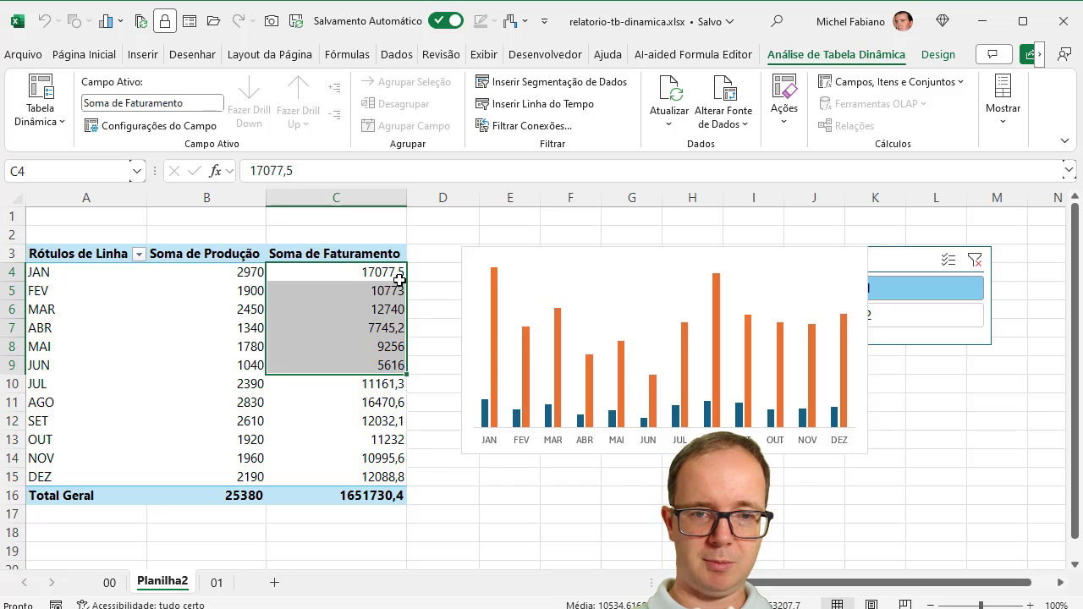
left_click_drag(384, 269, 376, 457)
mouse_move(372, 273)
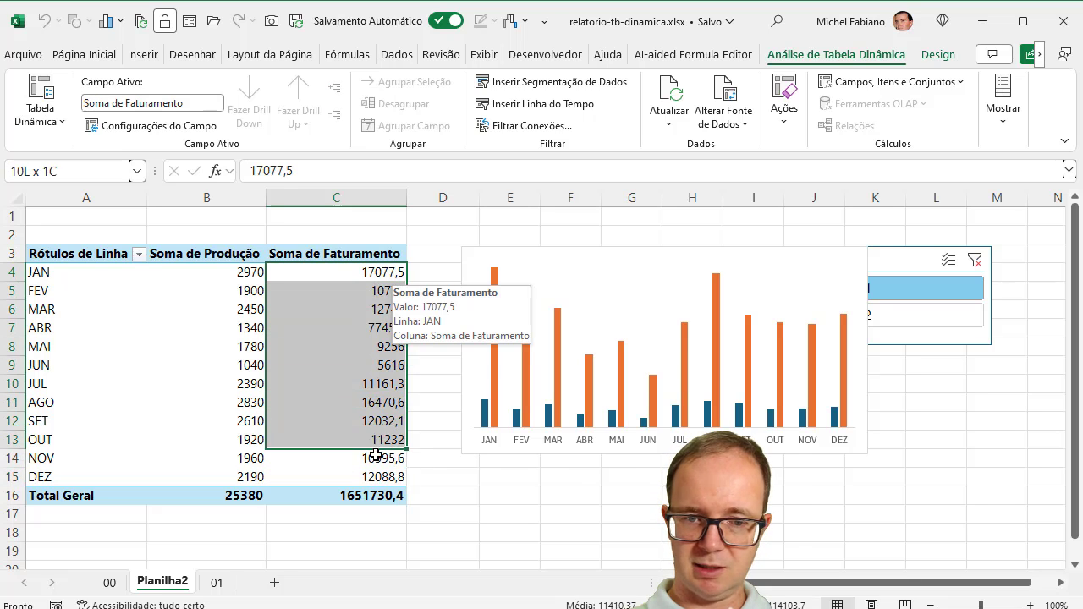
left_click_drag(376, 457, 375, 474)
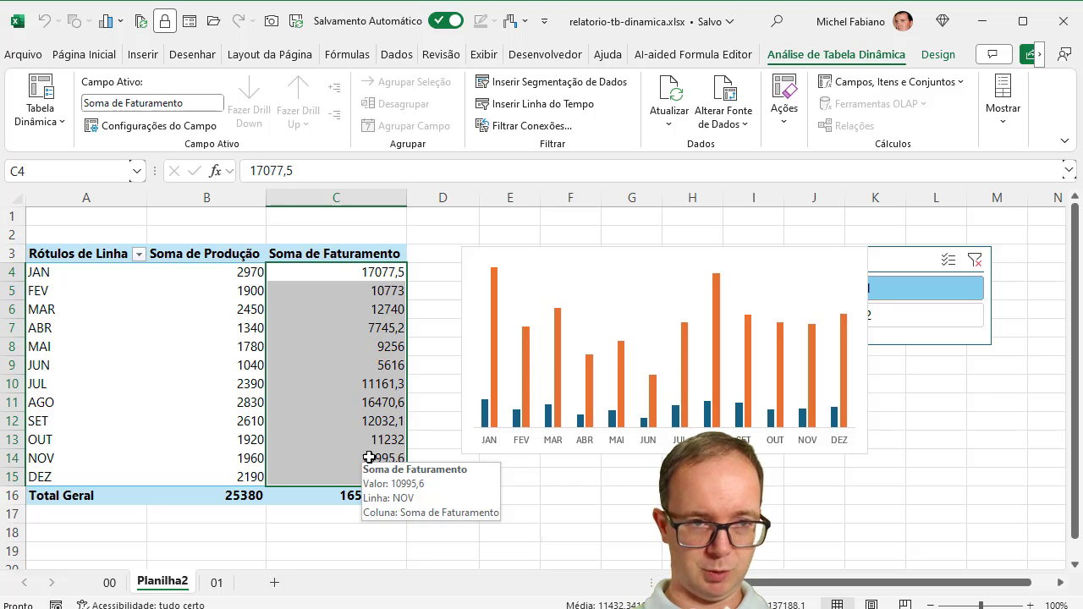
left_click(88, 56)
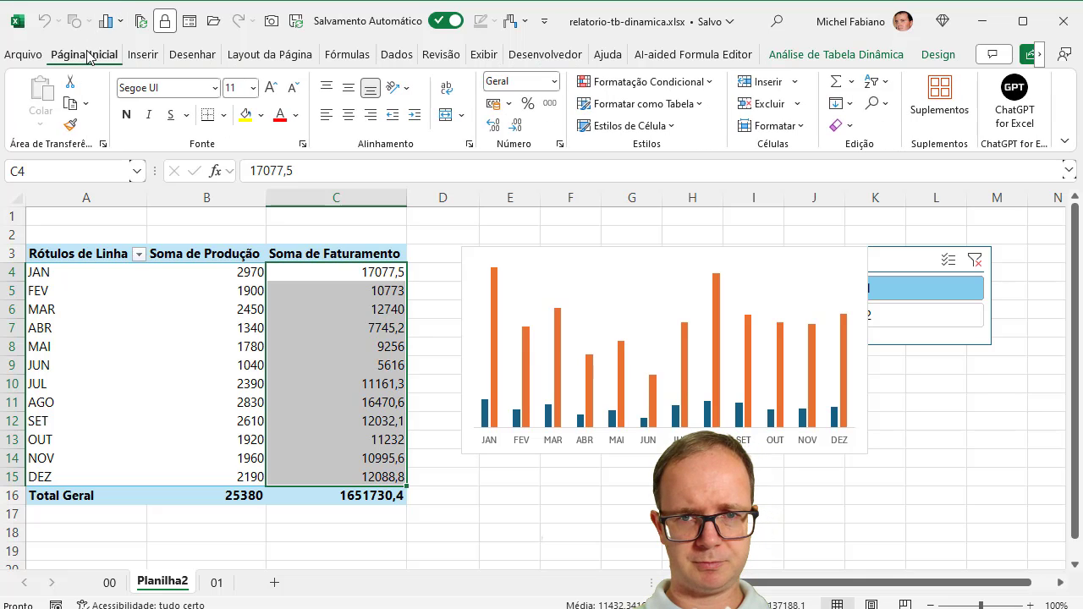
left_click(494, 107)
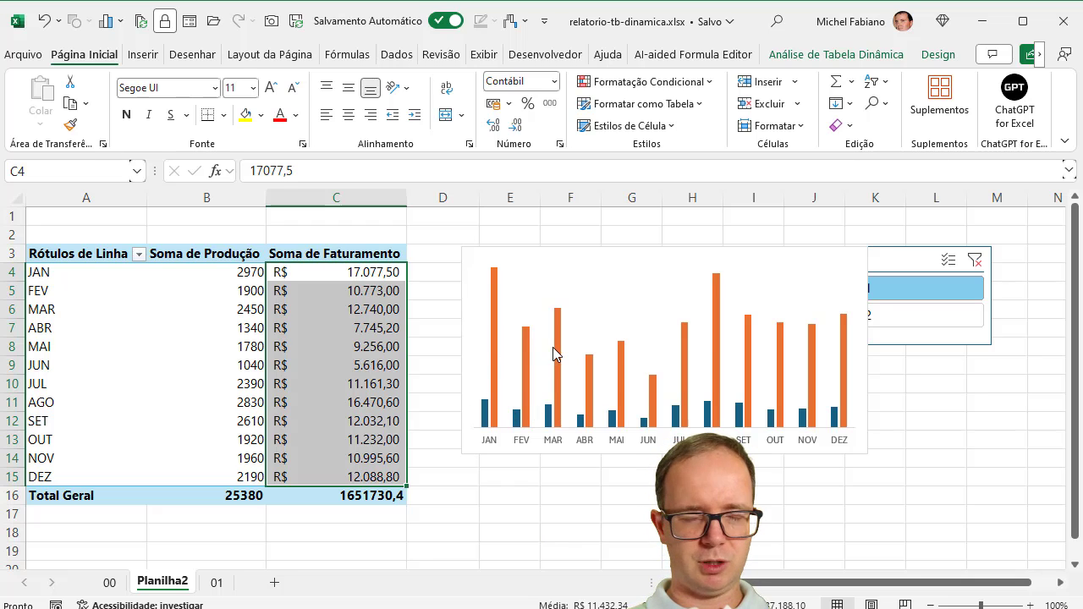
mouse_move(557, 356)
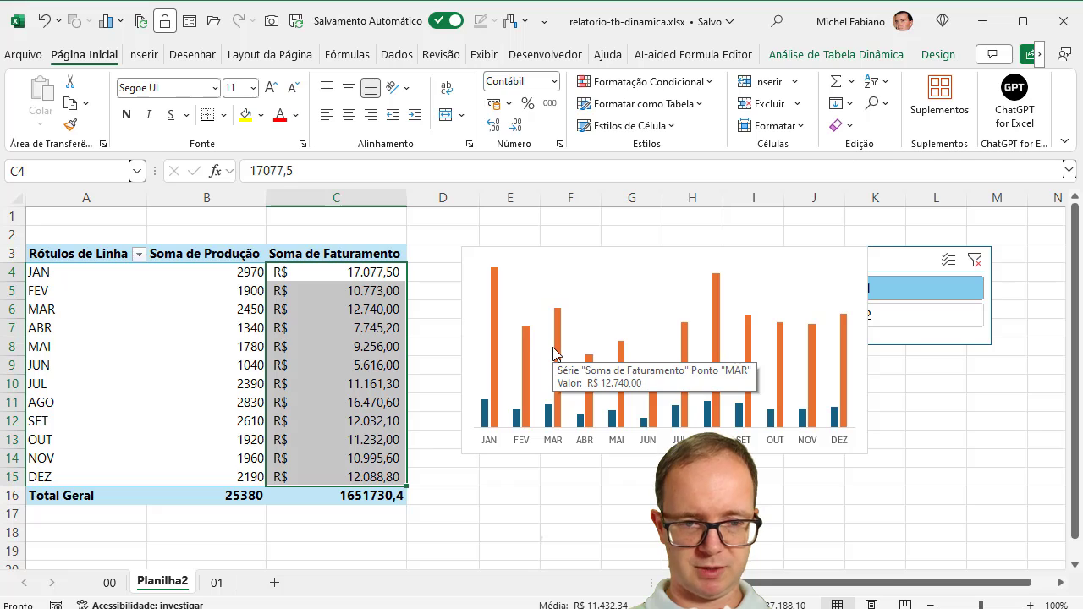
left_click(227, 301)
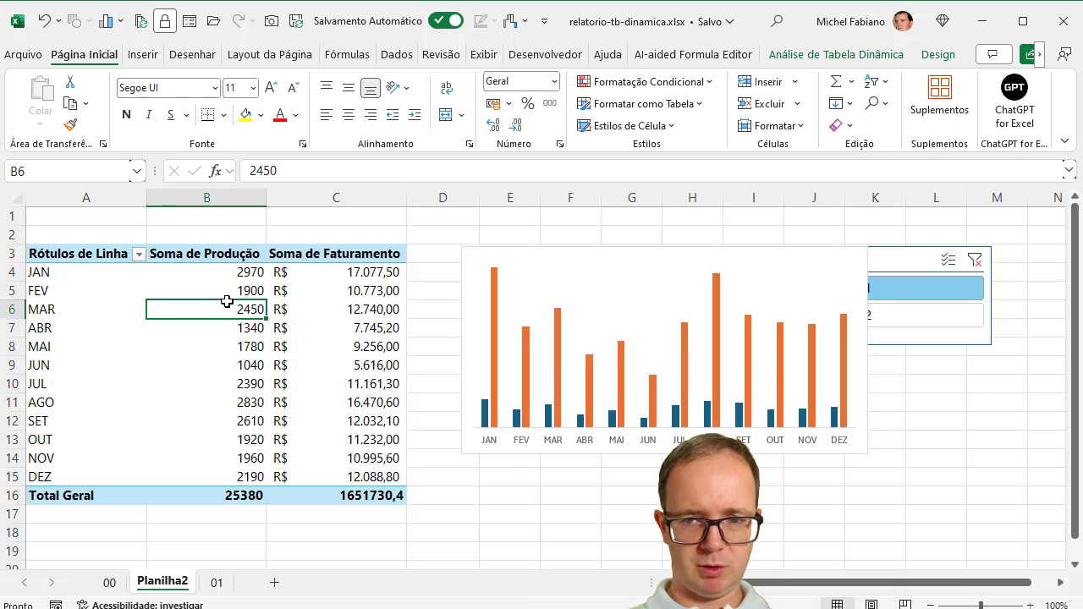
Uncheck Faturamento in the field list, shift the chart left, and select pivot table A3:B16.
left_click(838, 55)
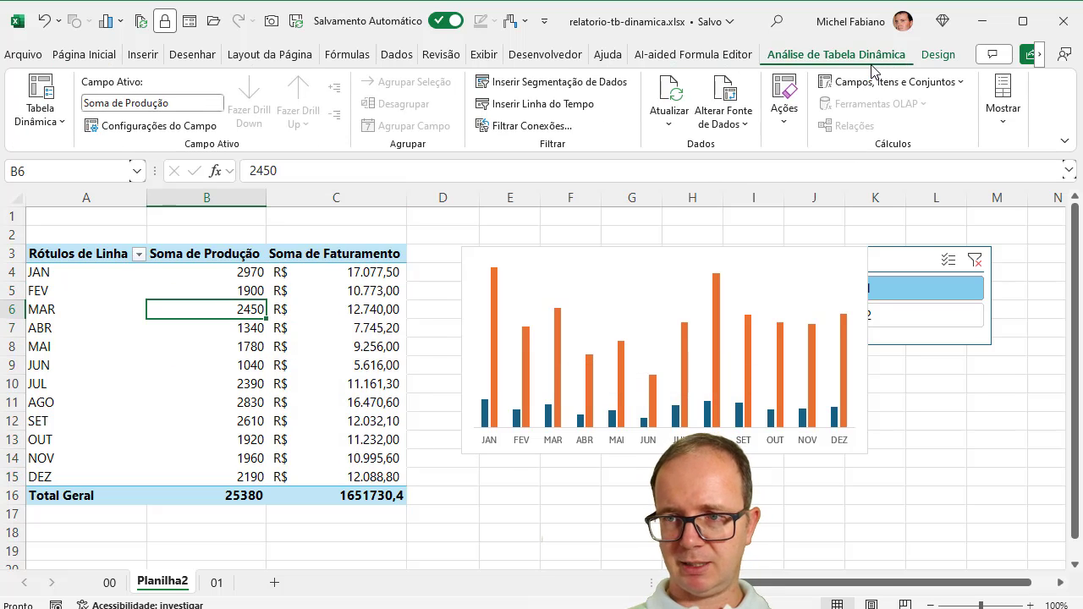
left_click(1003, 114)
left_click(956, 199)
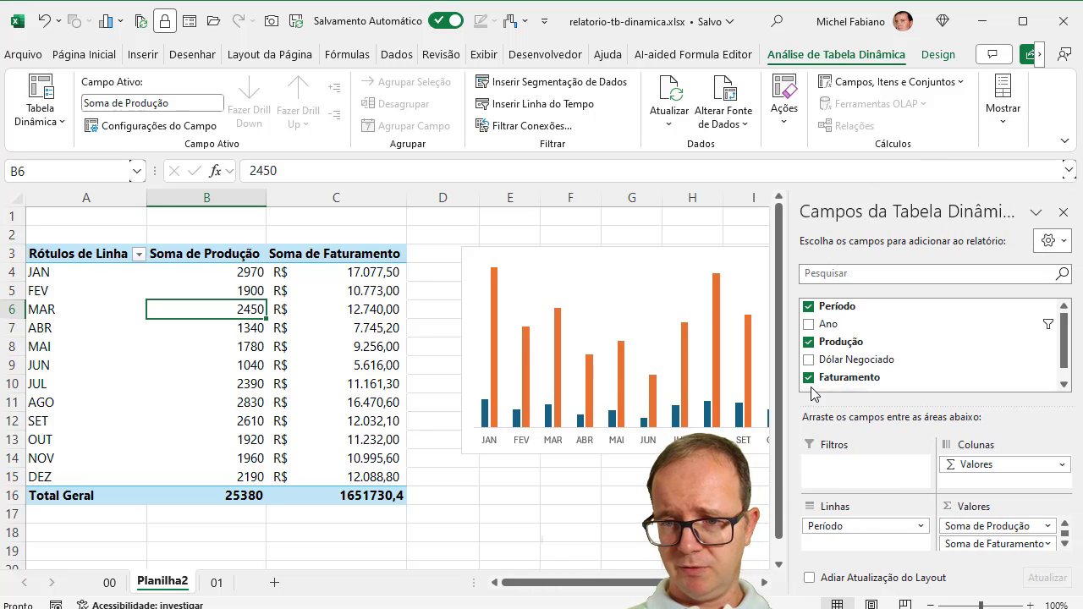
left_click(810, 378)
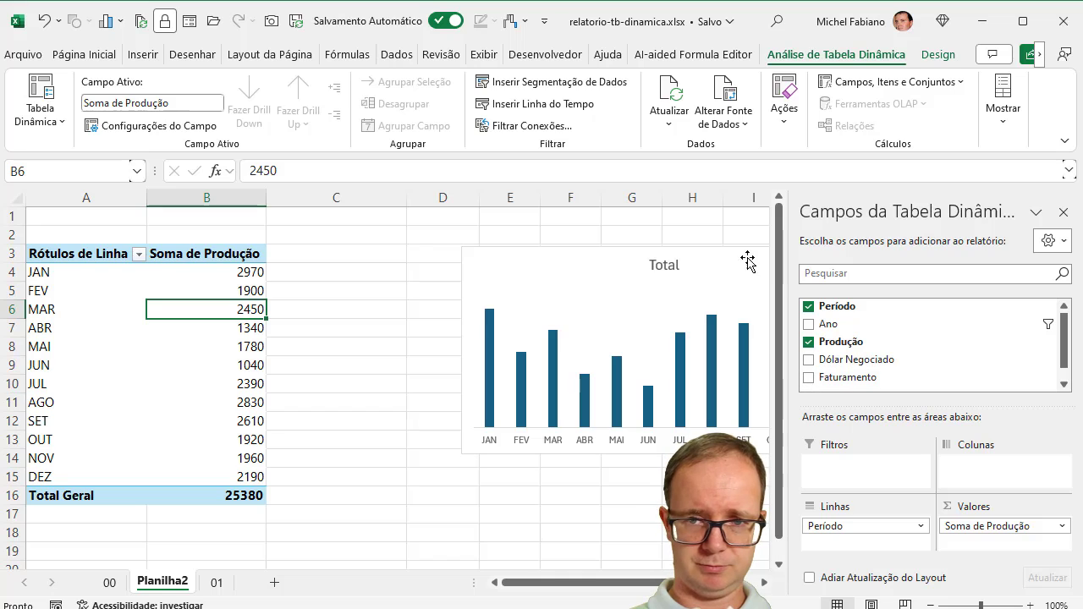
left_click_drag(716, 247, 547, 246)
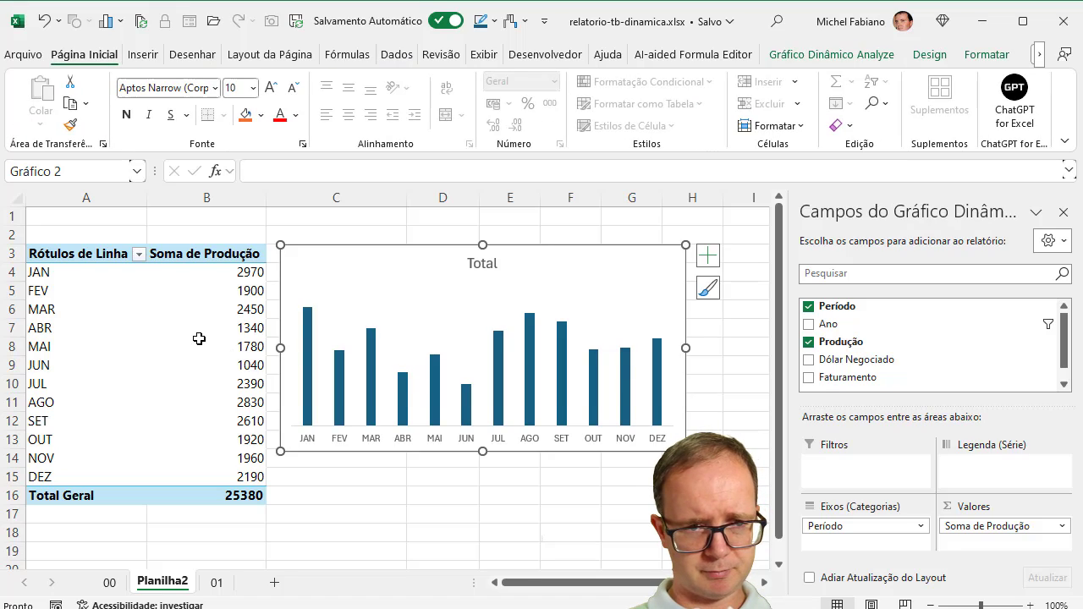
left_click_drag(101, 258, 217, 496)
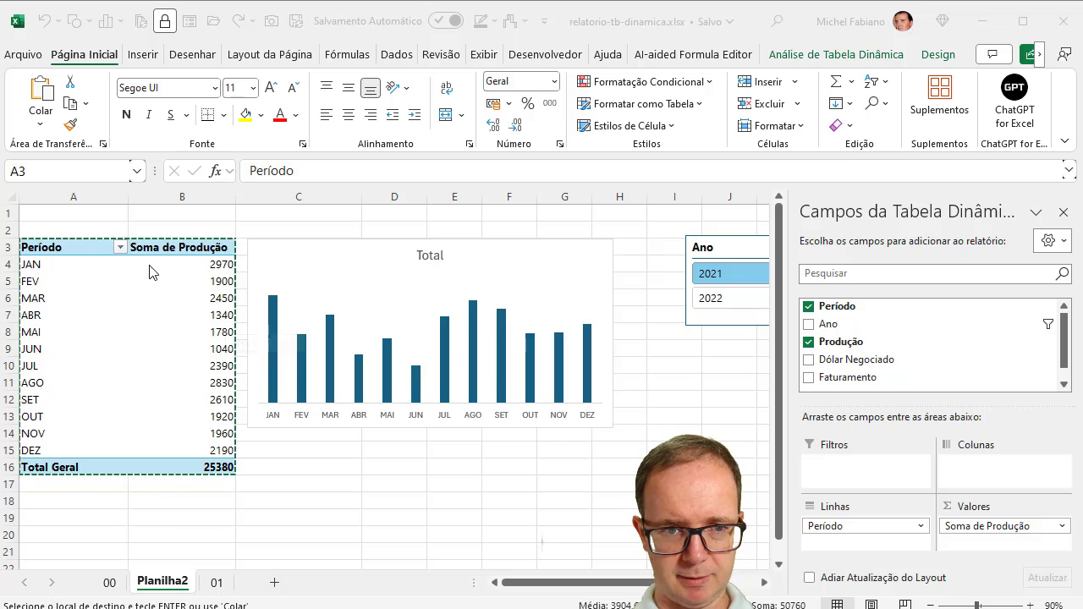
Paste the pivot table copy at I3 and move the Ano slicer above the production chart.
left_click(668, 244)
key("ctrl+v")
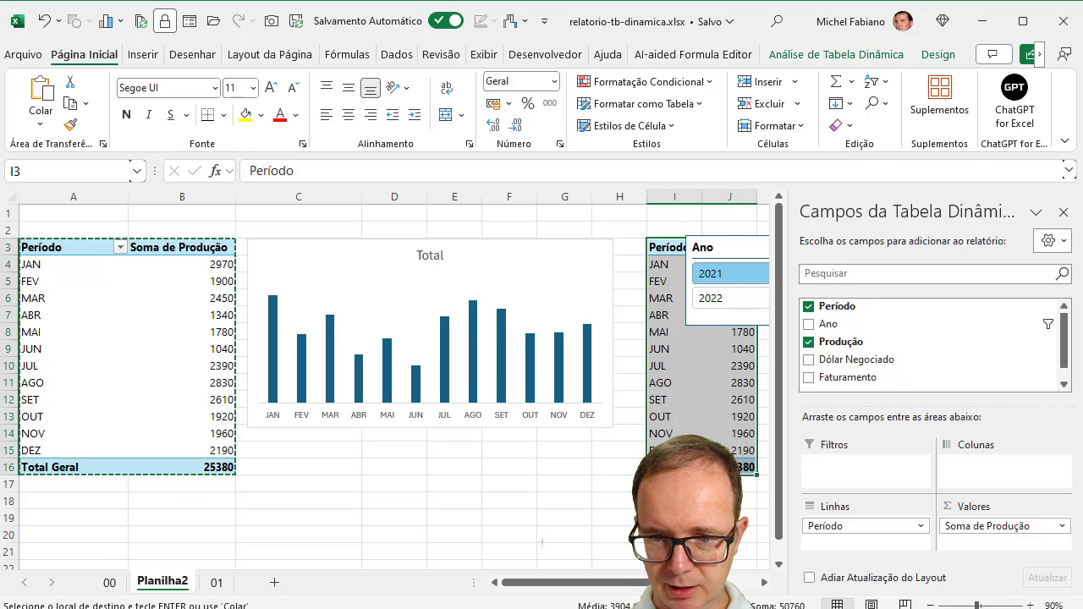
scroll(542, 541, "right", 5)
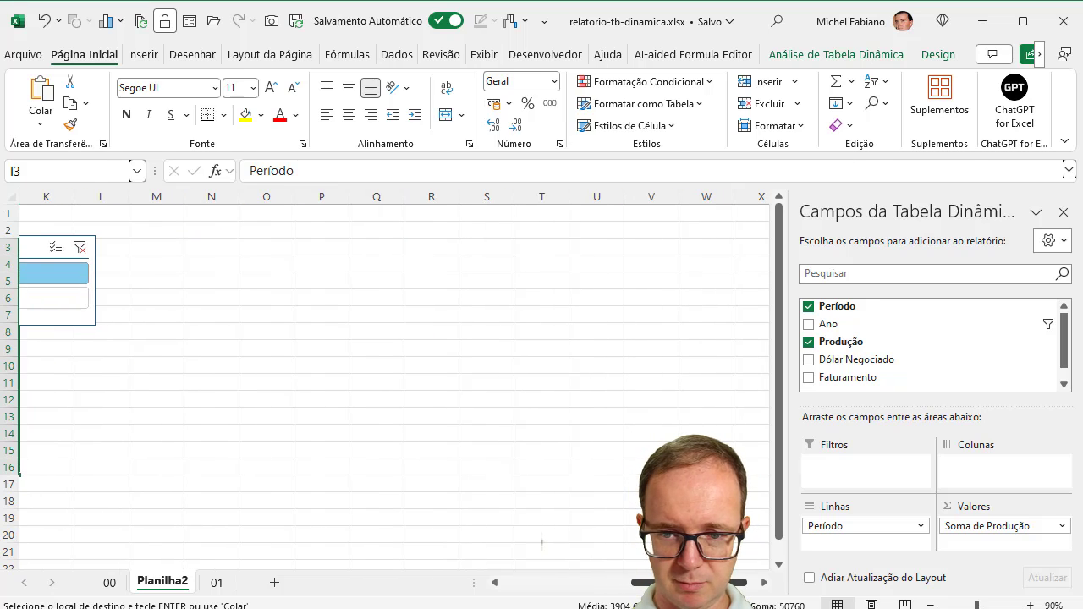
scroll(542, 542, "left", 3)
scroll(543, 542, "left", 3)
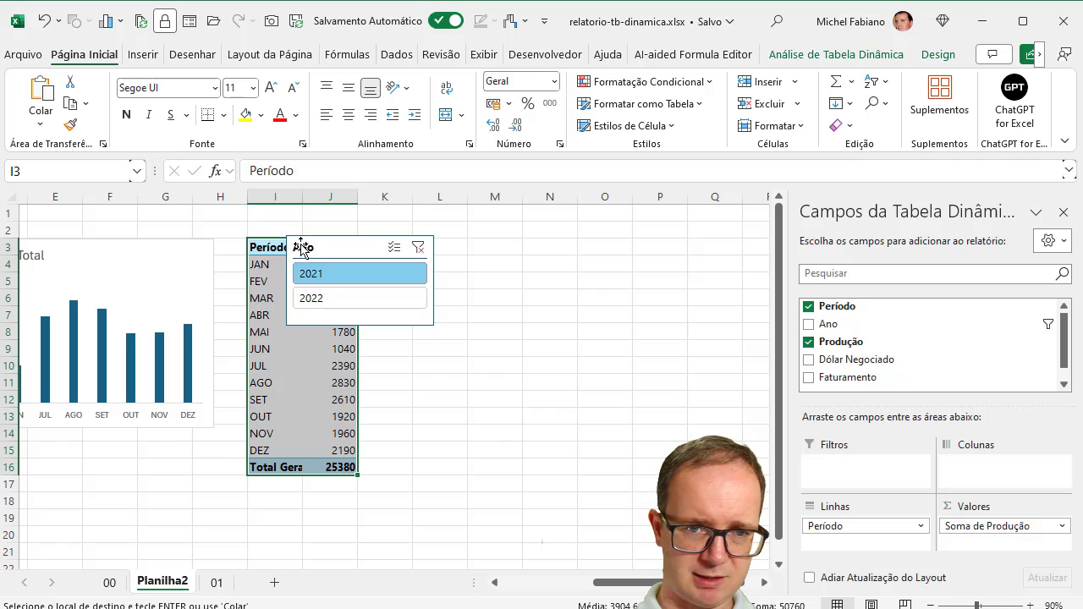
left_click_drag(301, 246, 158, 248)
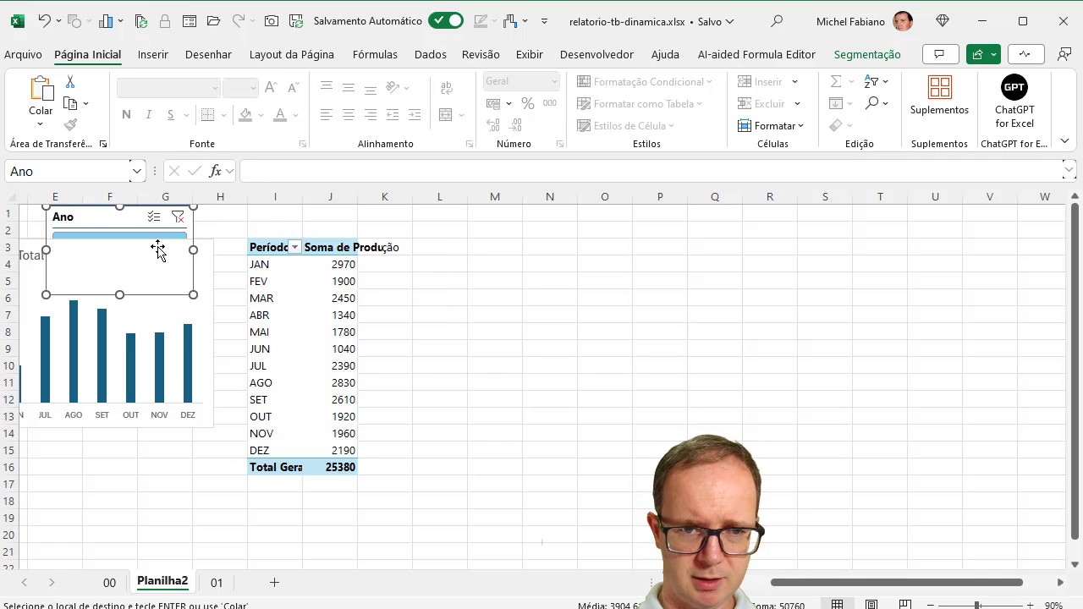
Replace Soma de Produção with Faturamento in the copied pivot table's values.
left_click(264, 247)
left_click(327, 247)
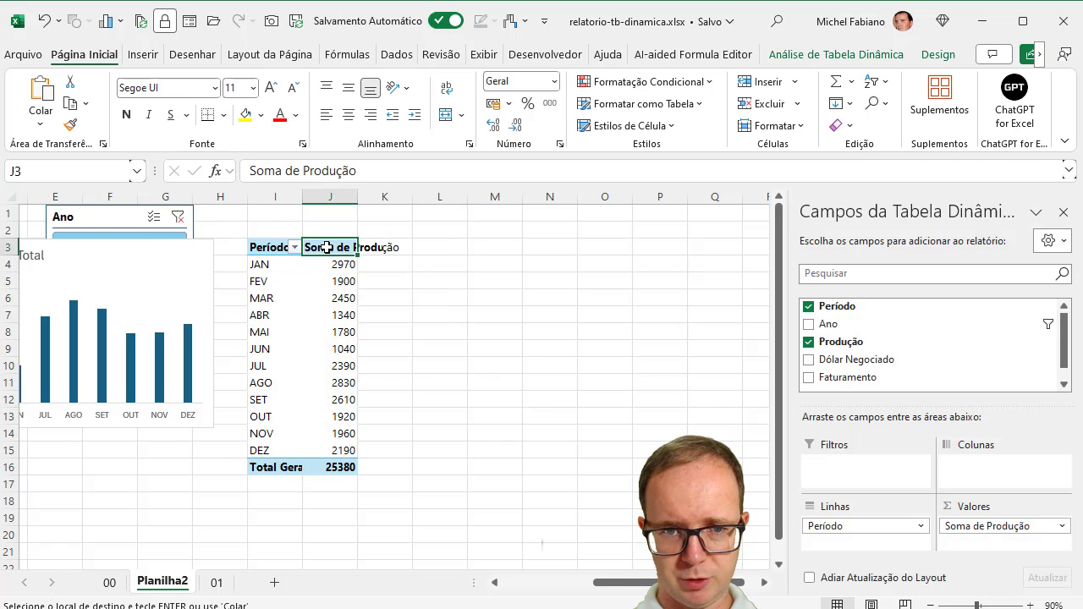
left_click_drag(965, 526, 938, 364)
left_click_drag(875, 380, 996, 540)
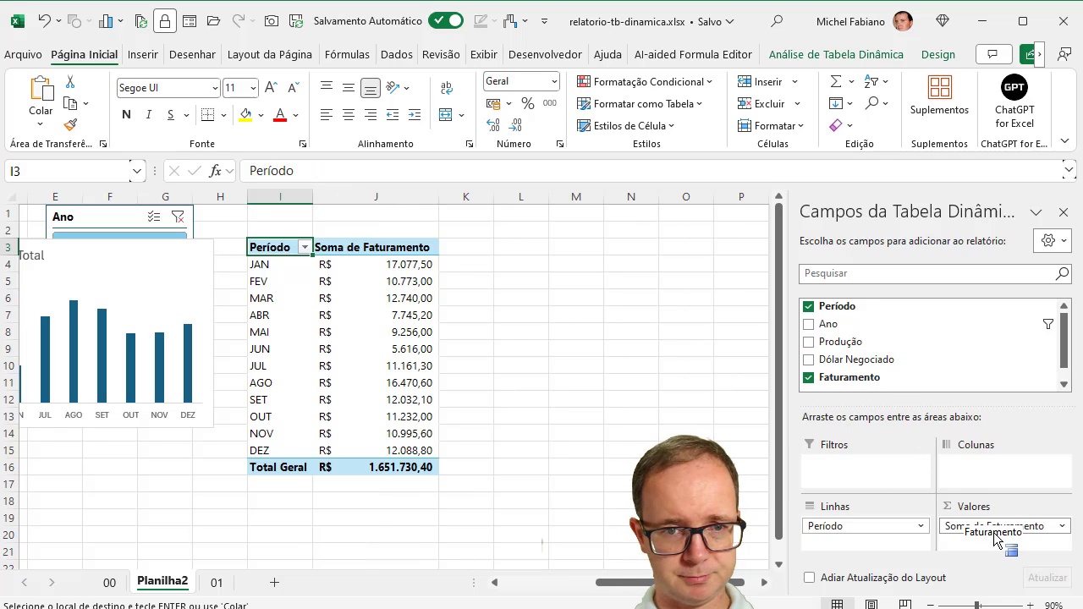
Insert a clustered column chart of revenue and delete its value axis and legend.
left_click(158, 58)
left_click(389, 105)
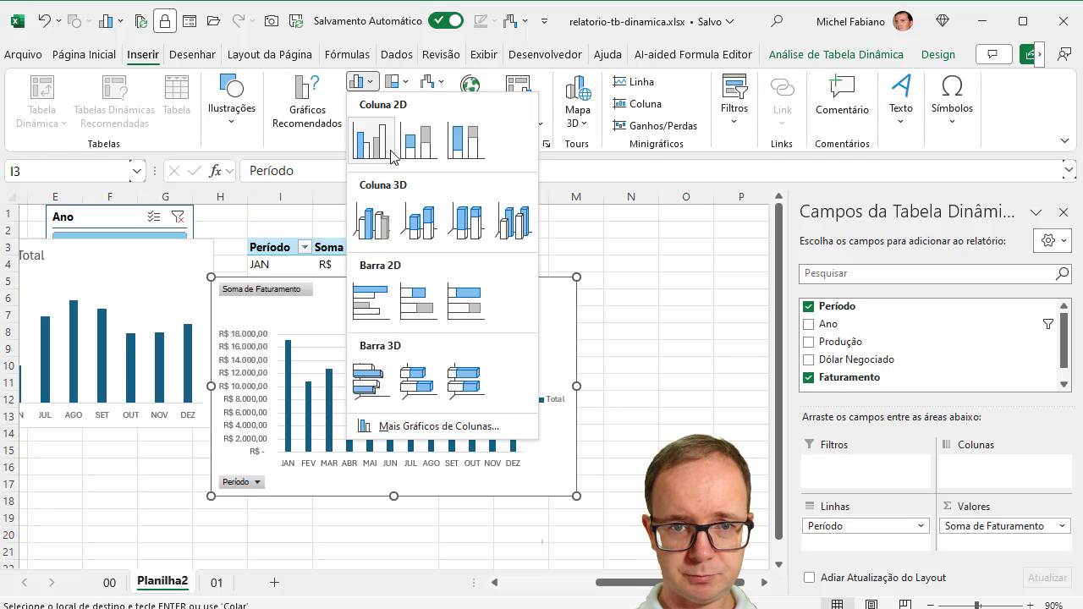
left_click(370, 128)
left_click(265, 368)
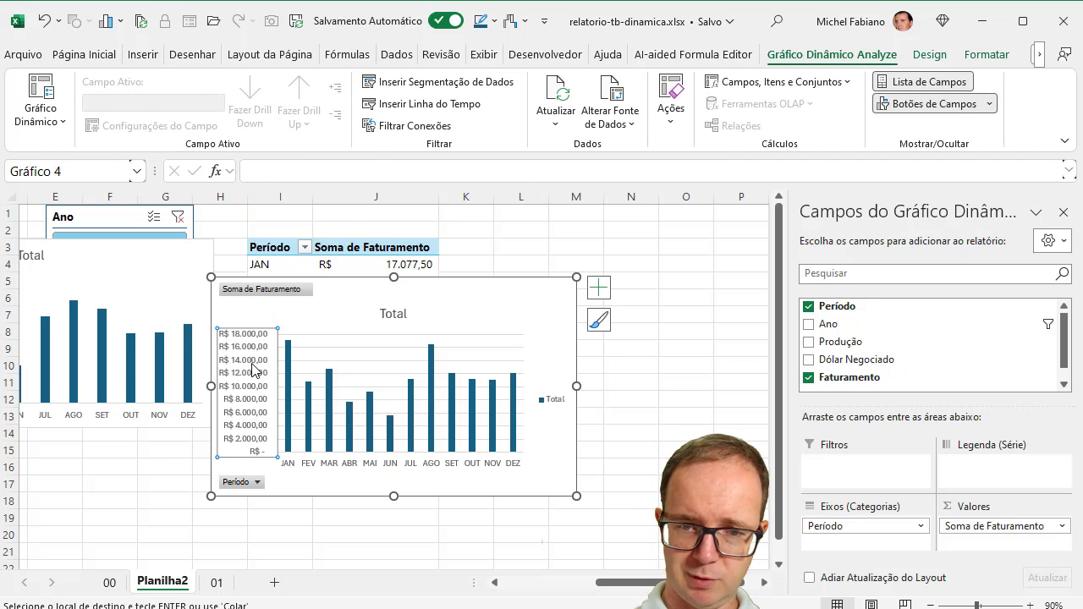
key("Delete")
left_click(564, 411)
key("Delete")
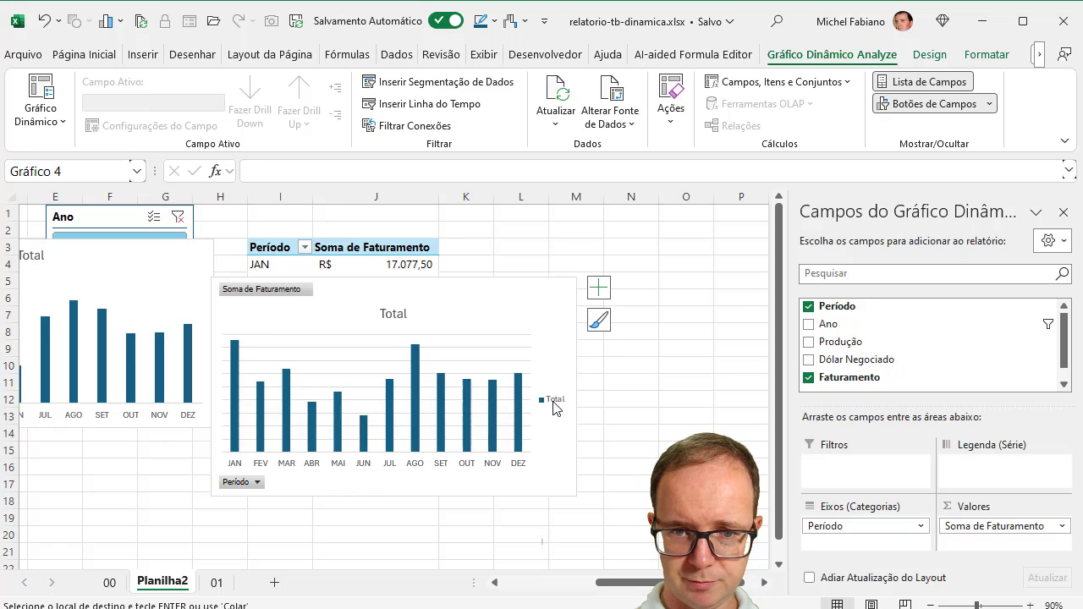
Remove the gridlines and all field buttons, and place the chart below the production chart.
left_click(534, 355)
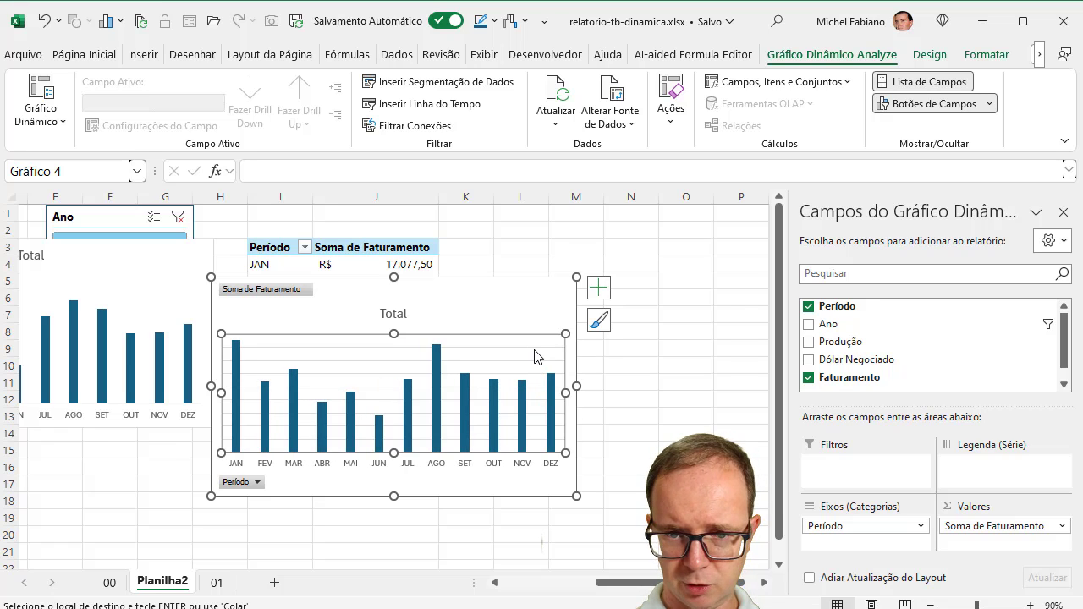
left_click(535, 349)
key("Delete")
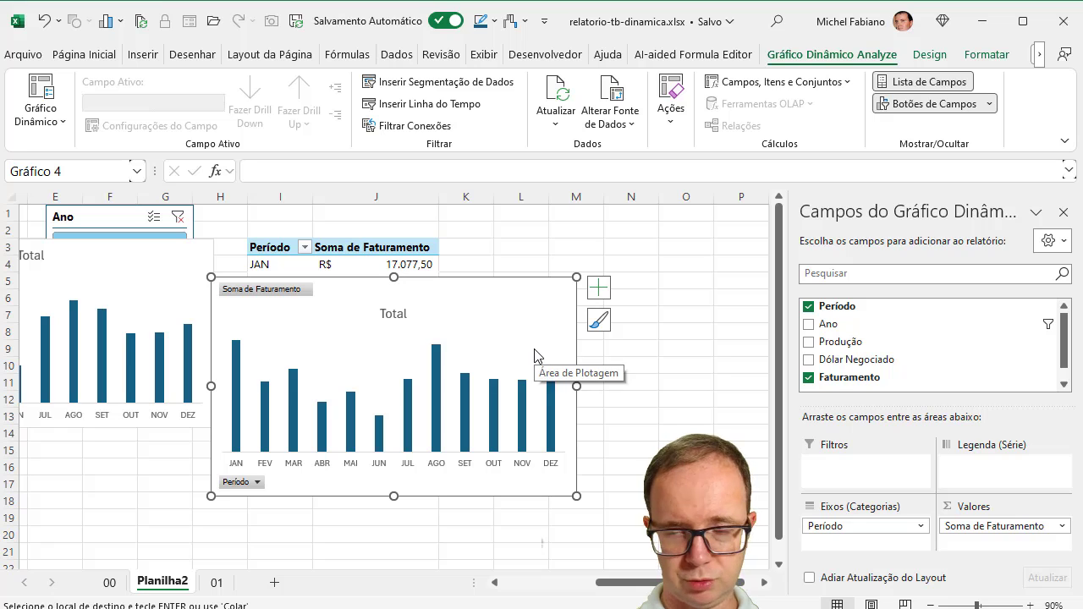
left_click(993, 109)
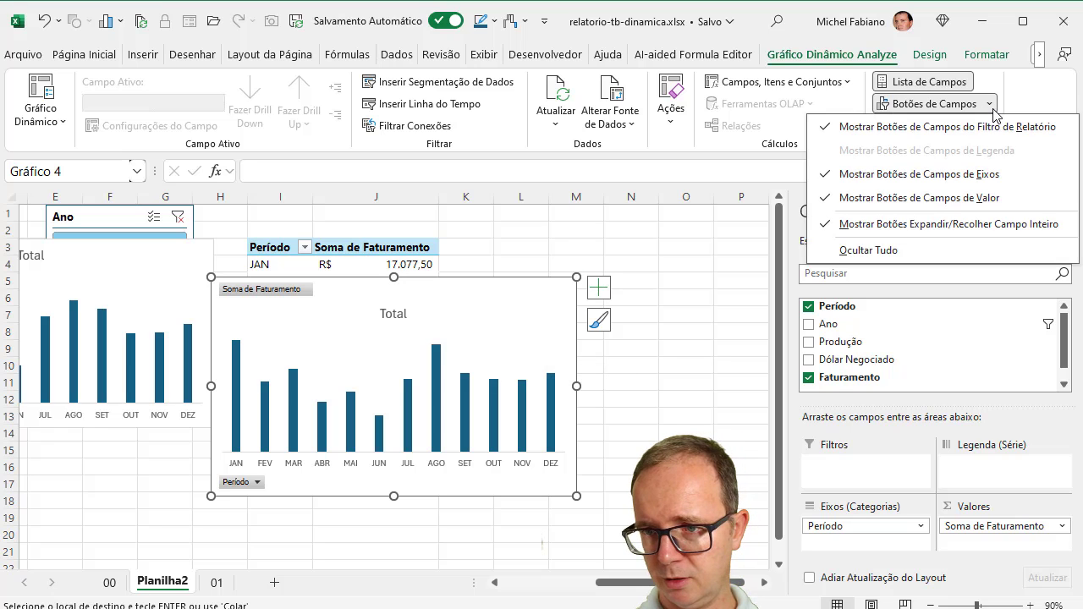
left_click(885, 251)
left_click_drag(536, 282, 171, 475)
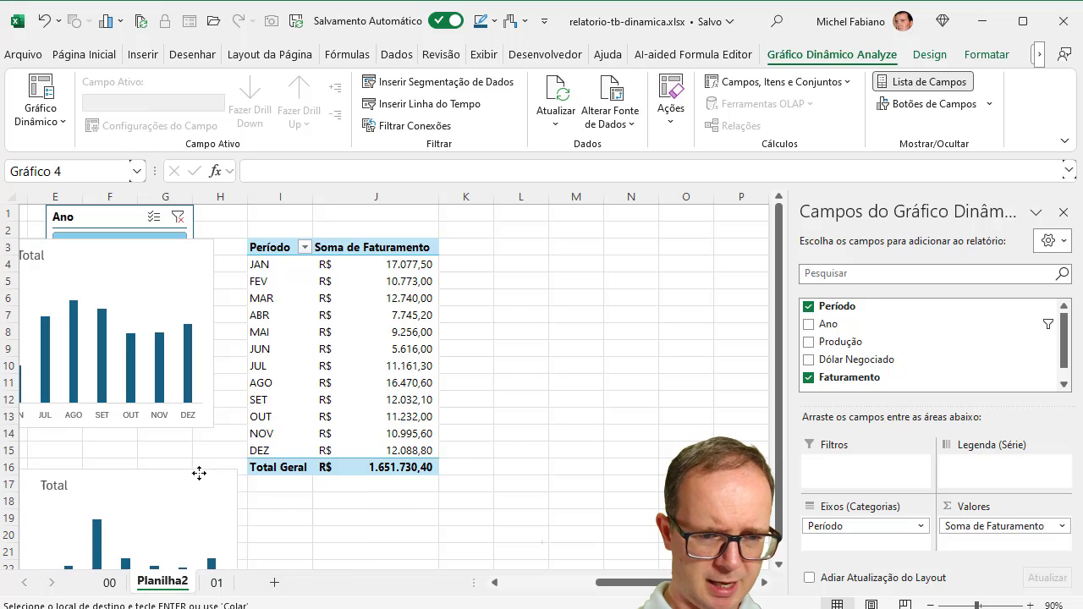
left_click_drag(171, 475, 181, 460)
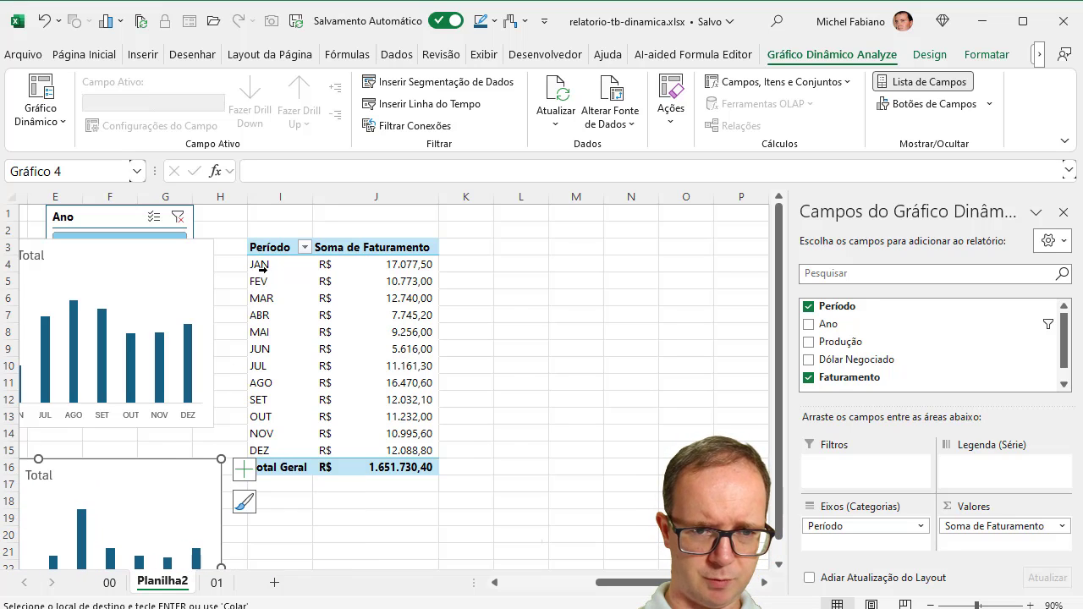
Copy the revenue pivot table and paste it at cell A19.
left_click_drag(279, 247, 389, 470)
key("ctrl+c")
scroll(511, 568, "left", 3)
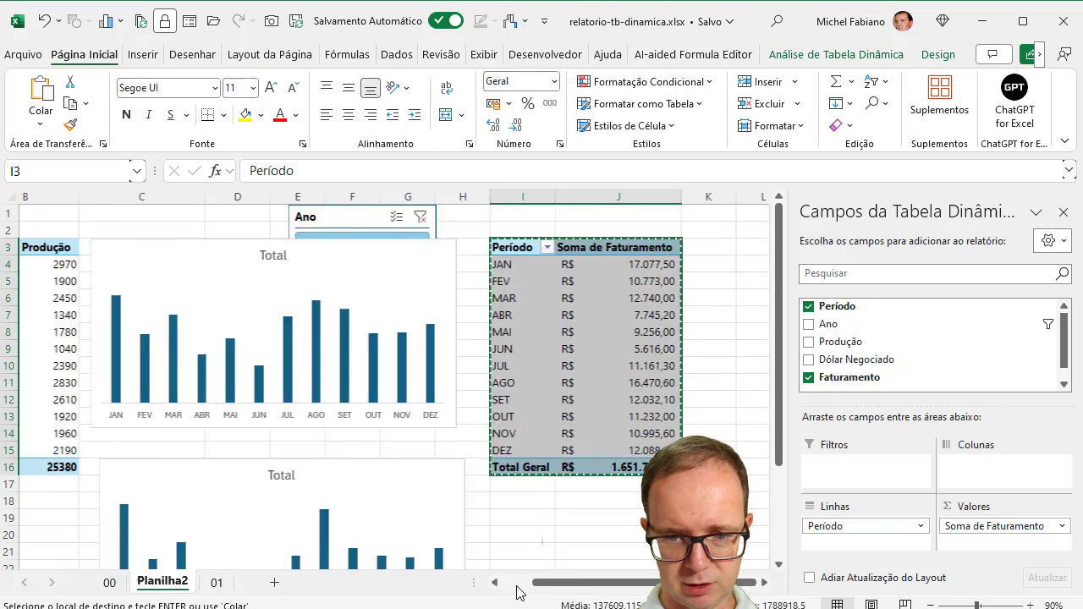
scroll(511, 568, "left", 2)
left_click(45, 519)
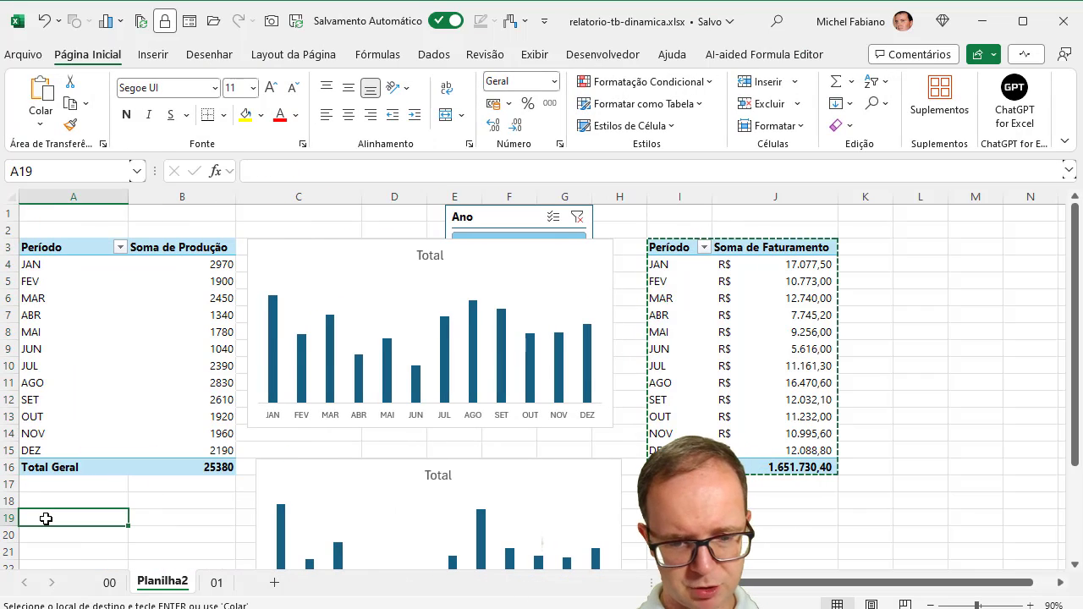
key("ctrl+v")
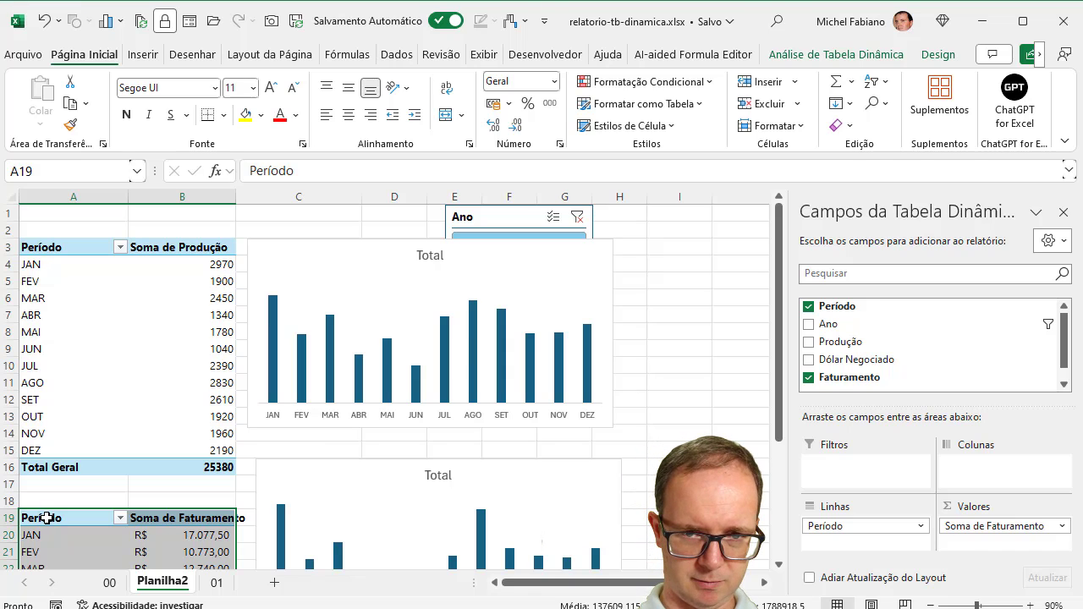
Set the Ano slicer to 2 columns, hide its header, and shrink it to the 2021/2022 buttons.
left_click(482, 216)
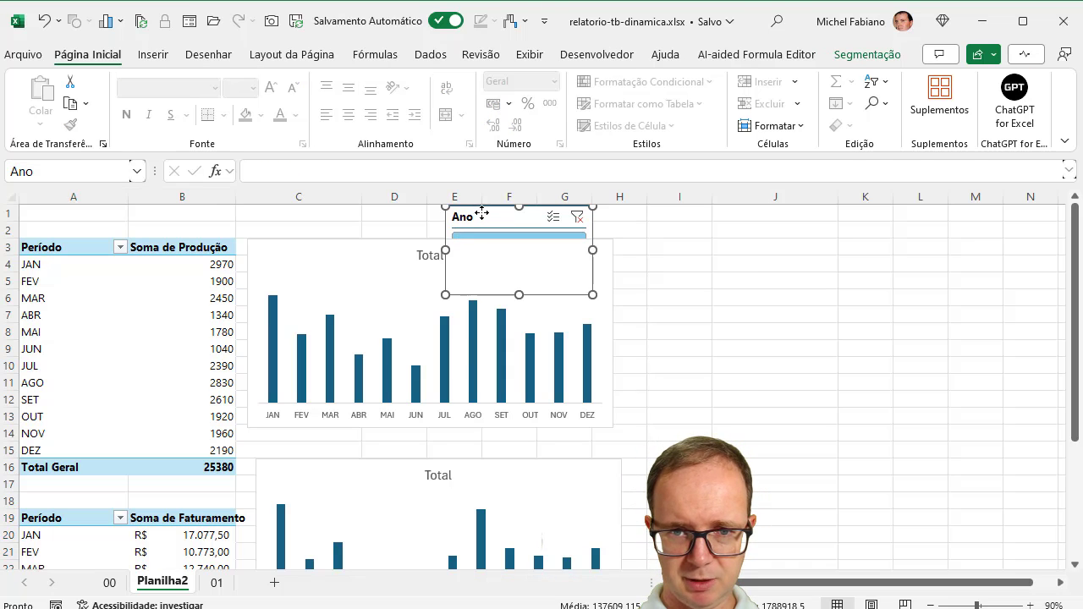
left_click(846, 55)
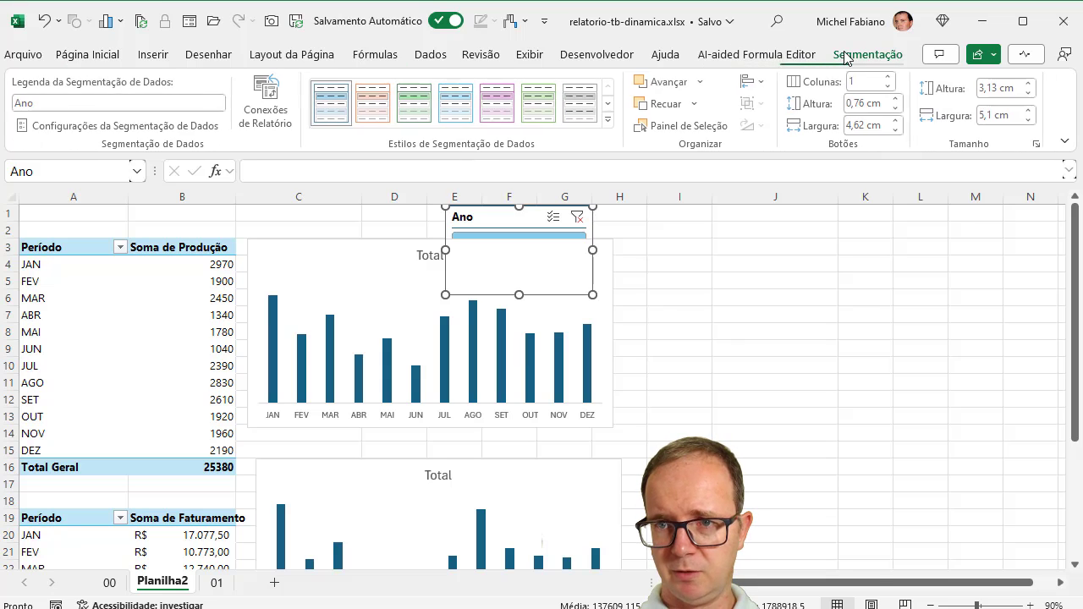
left_click(890, 77)
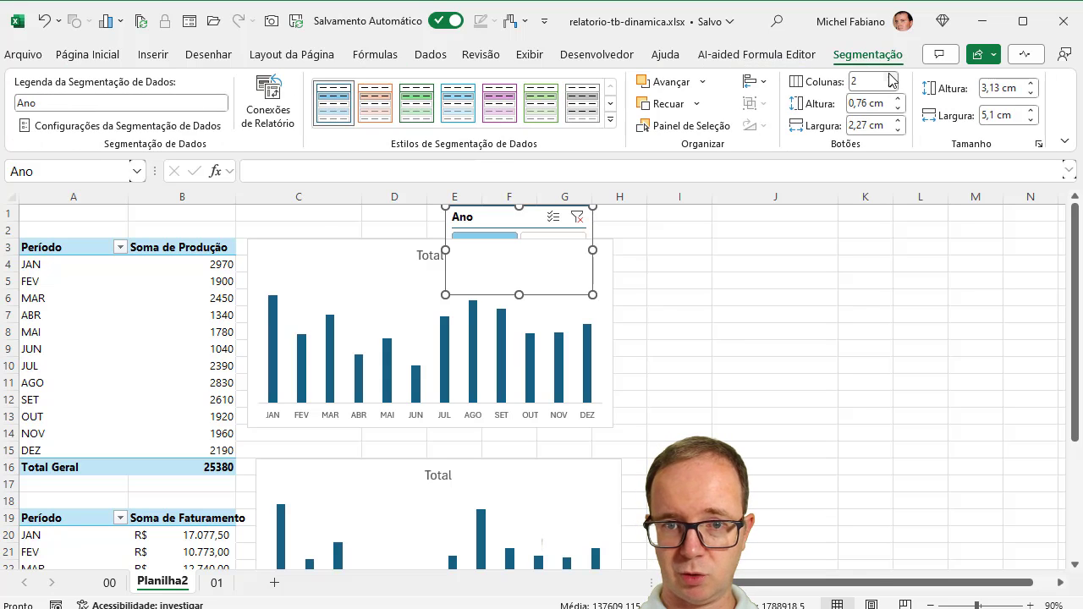
left_click(172, 127)
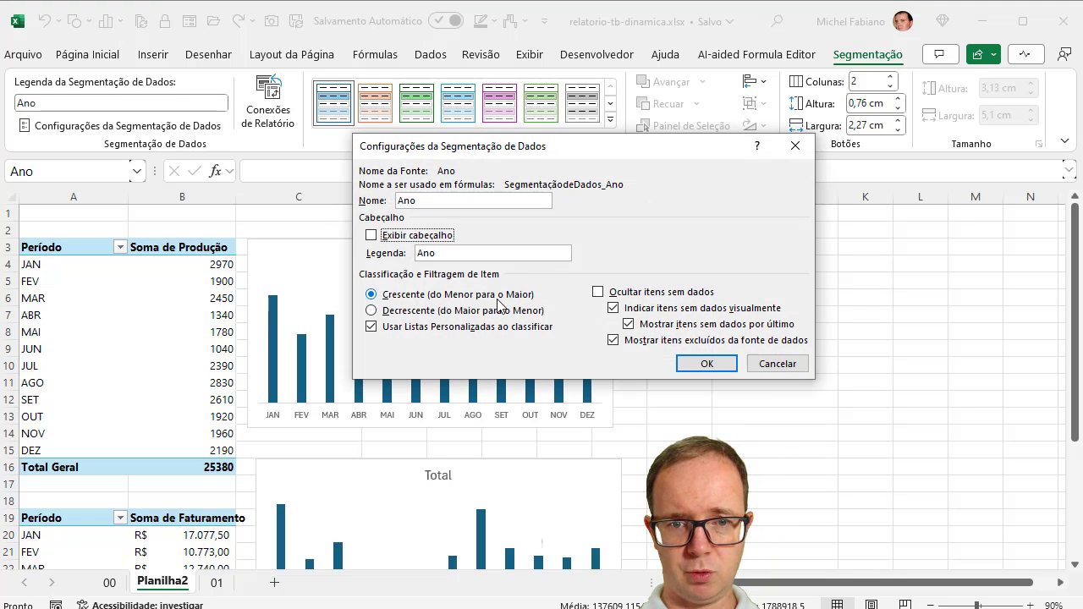
left_click(684, 364)
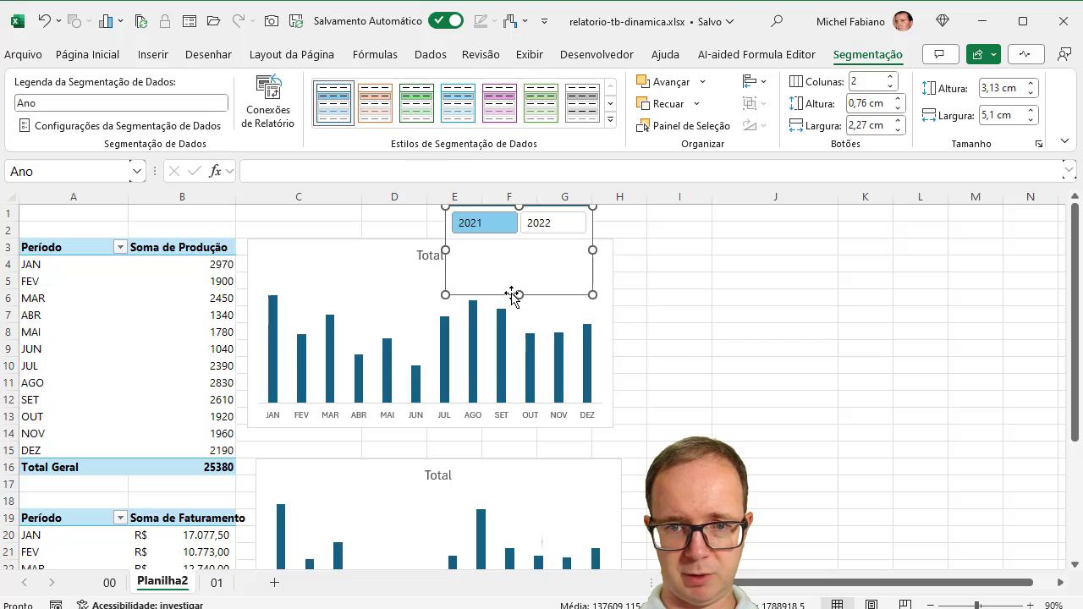
left_click_drag(518, 295, 518, 239)
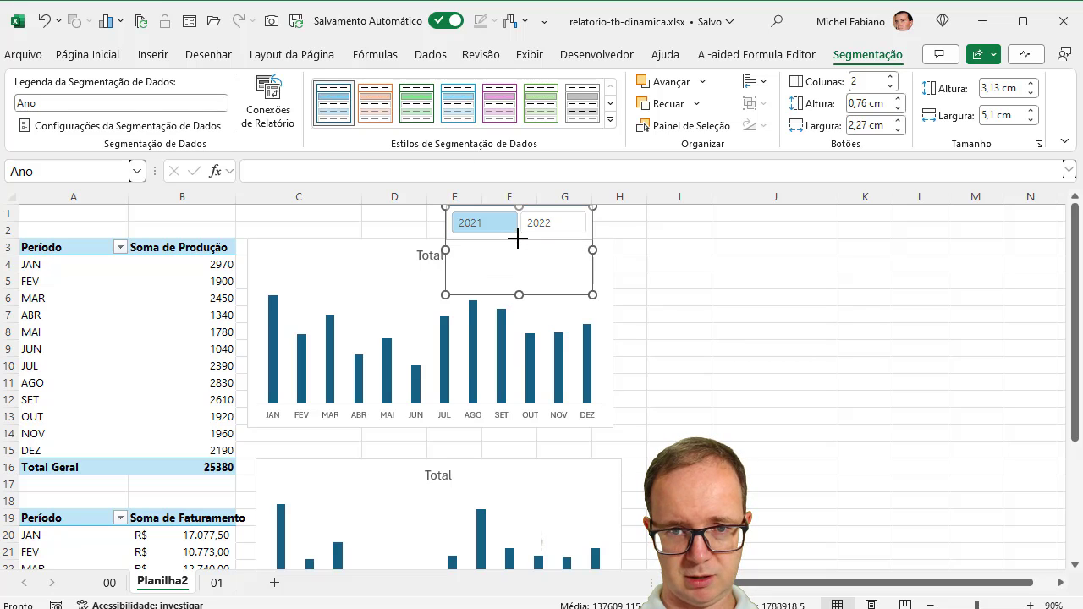
Insert an empty row at the top and an empty column A.
left_click(8, 213)
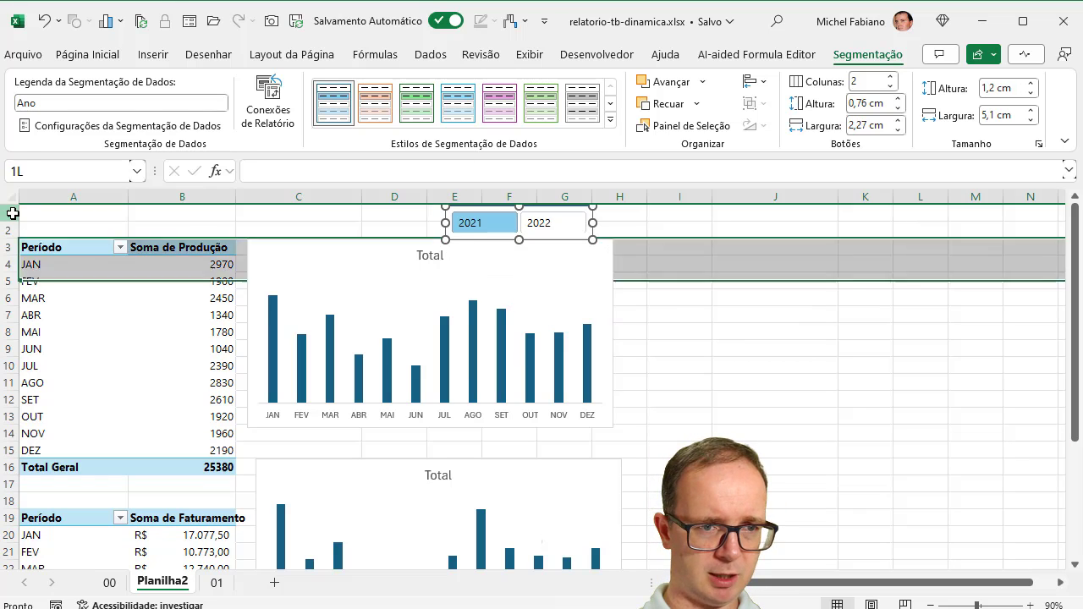
right_click(9, 214)
left_click(68, 380)
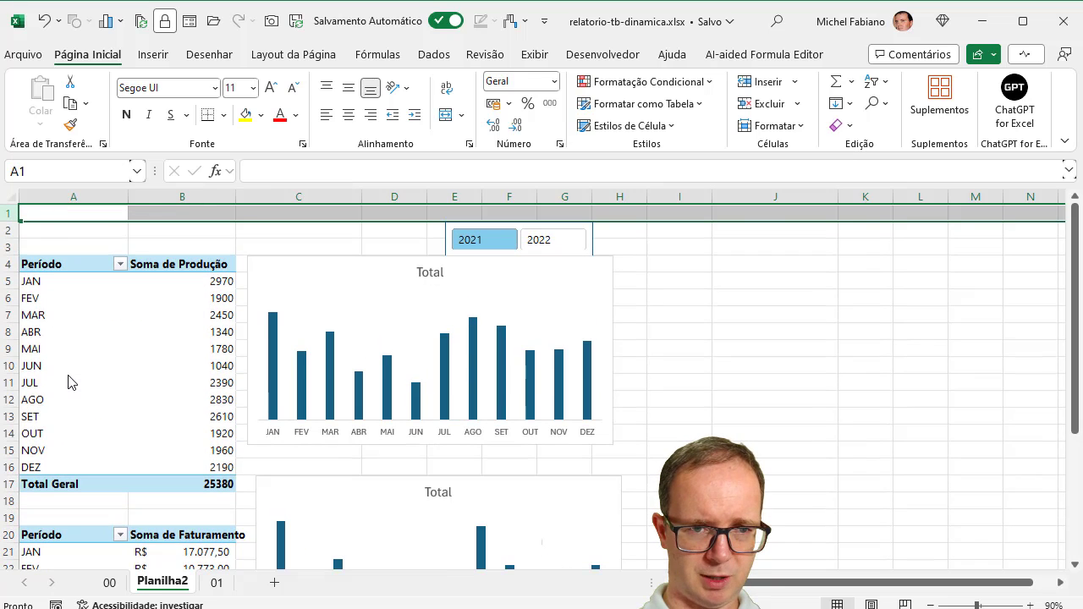
left_click(53, 197)
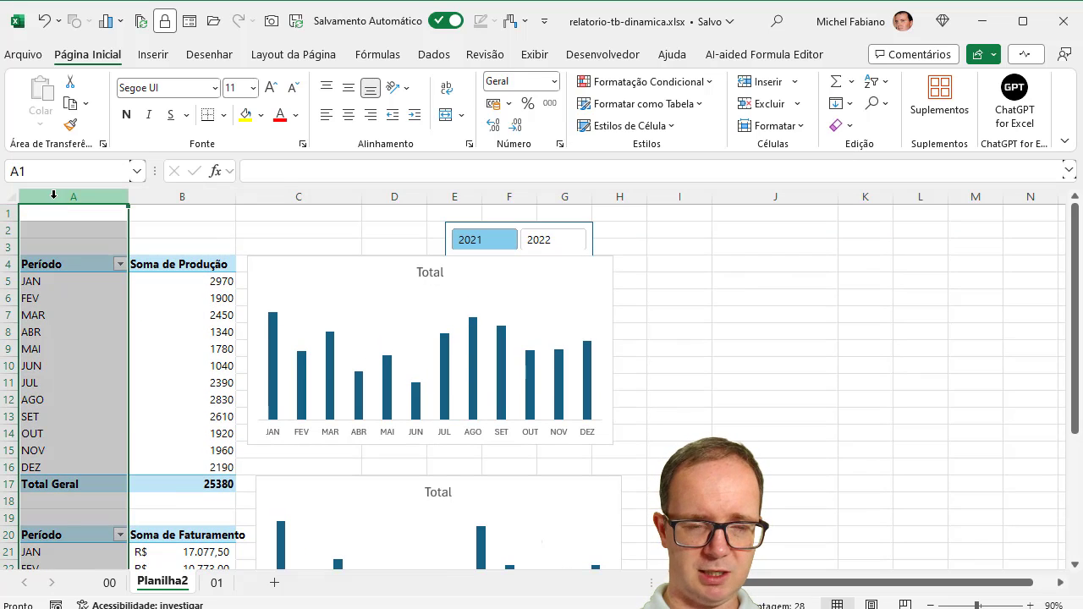
right_click(55, 200)
left_click(123, 368)
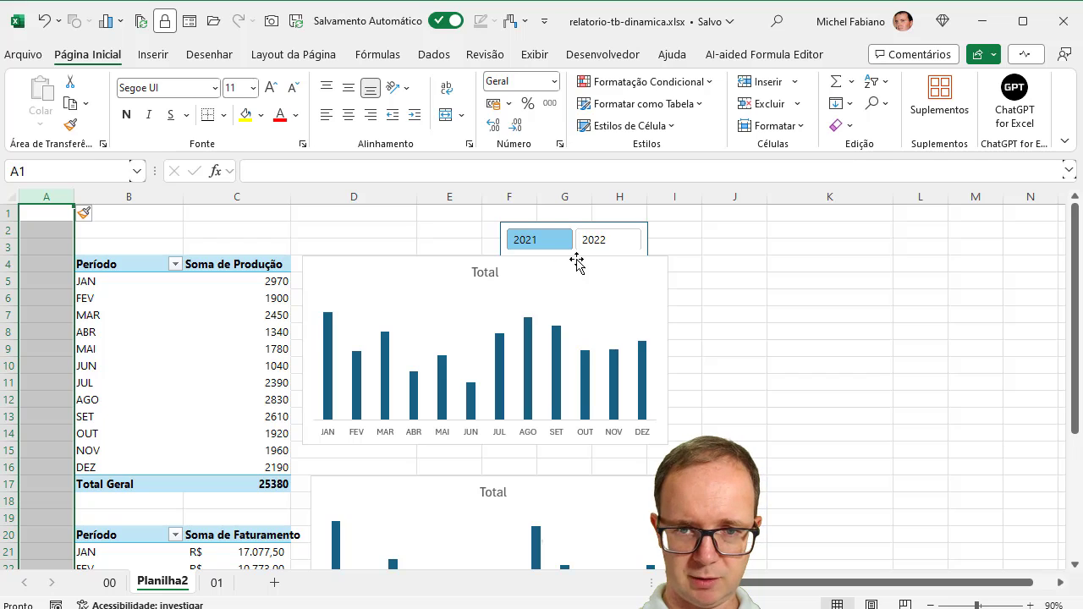
Realign the year slicer and both charts, close the PivotChart fields pane, and collapse the ribbon.
left_click_drag(590, 227, 525, 212)
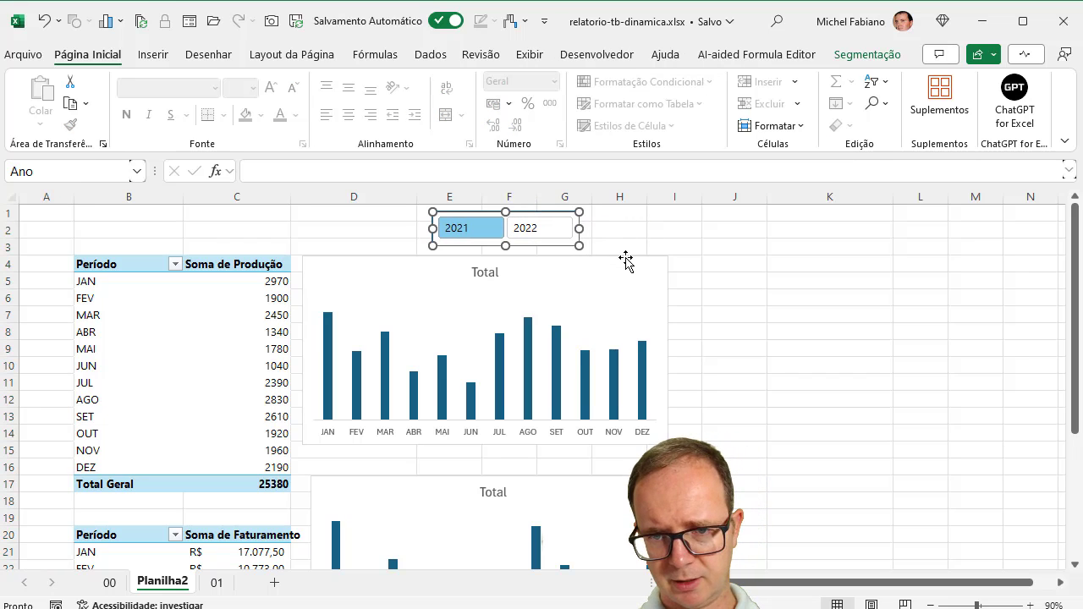
left_click_drag(629, 259, 641, 264)
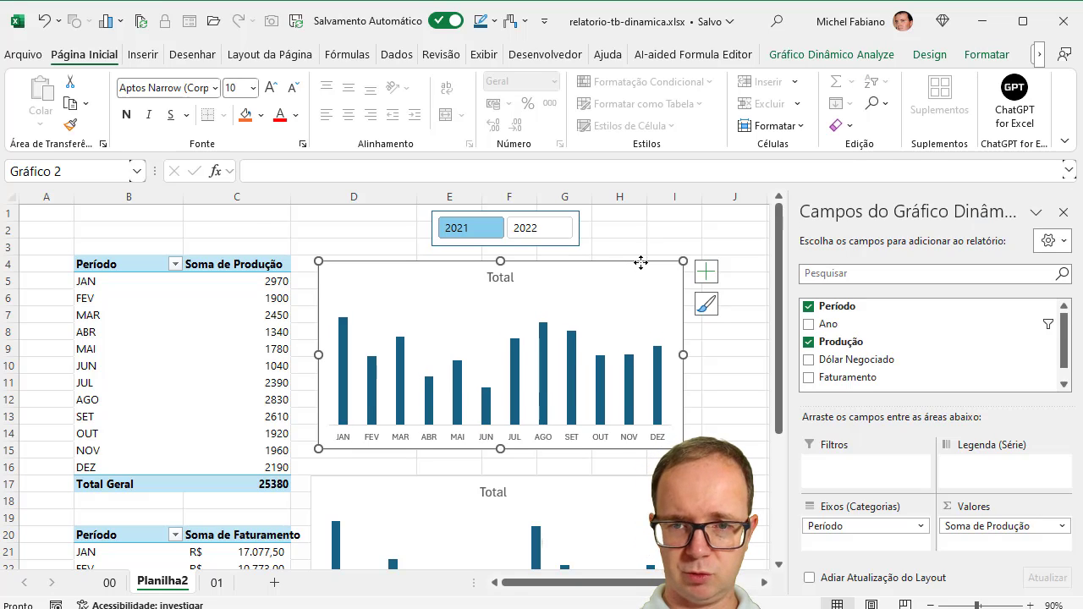
left_click(1065, 215)
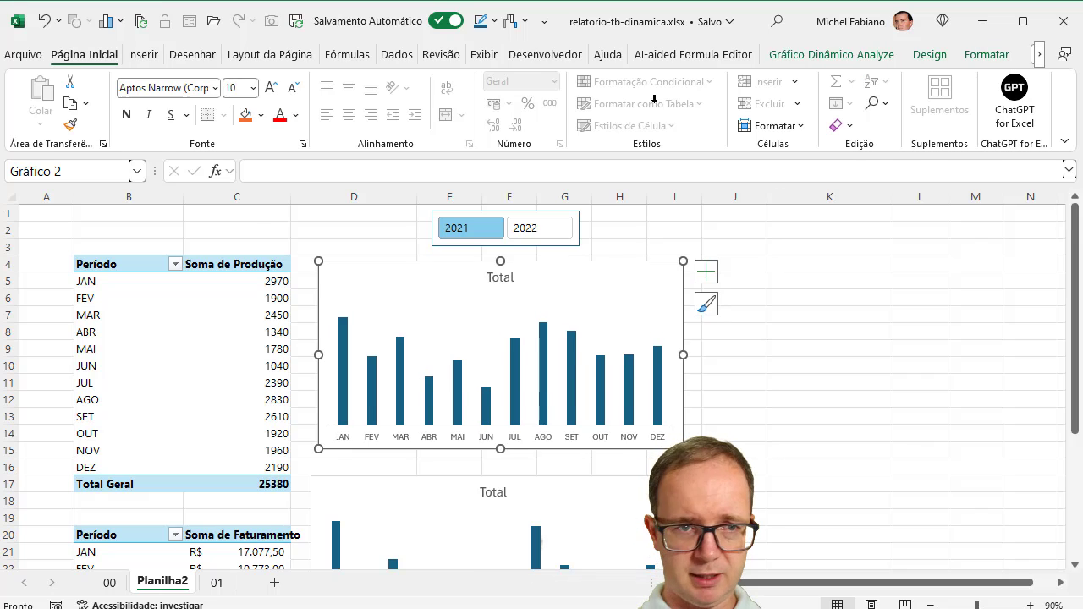
double_click(101, 56)
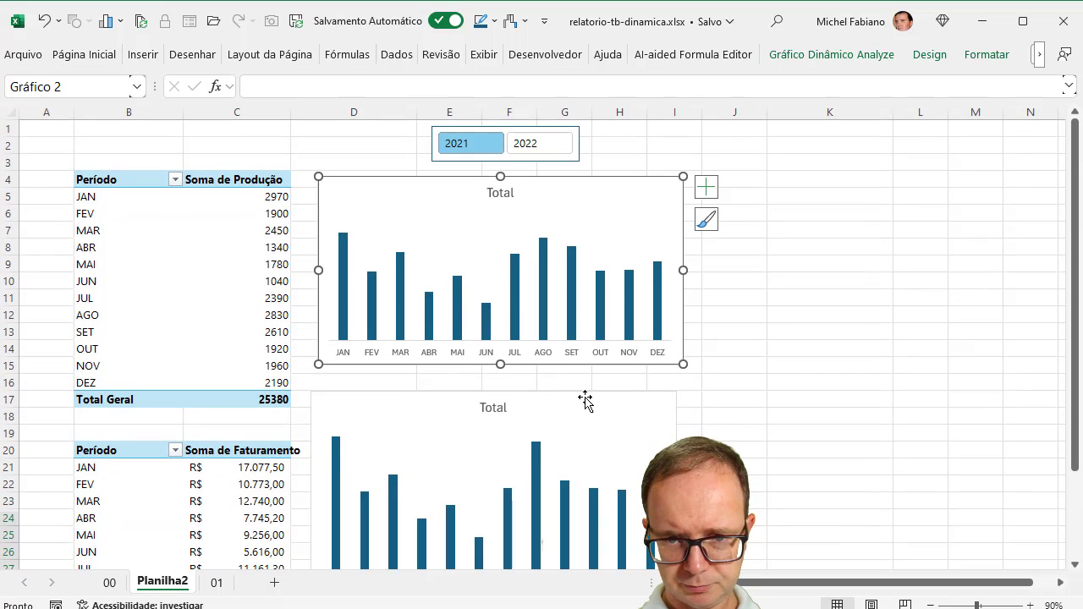
left_click_drag(585, 398, 604, 448)
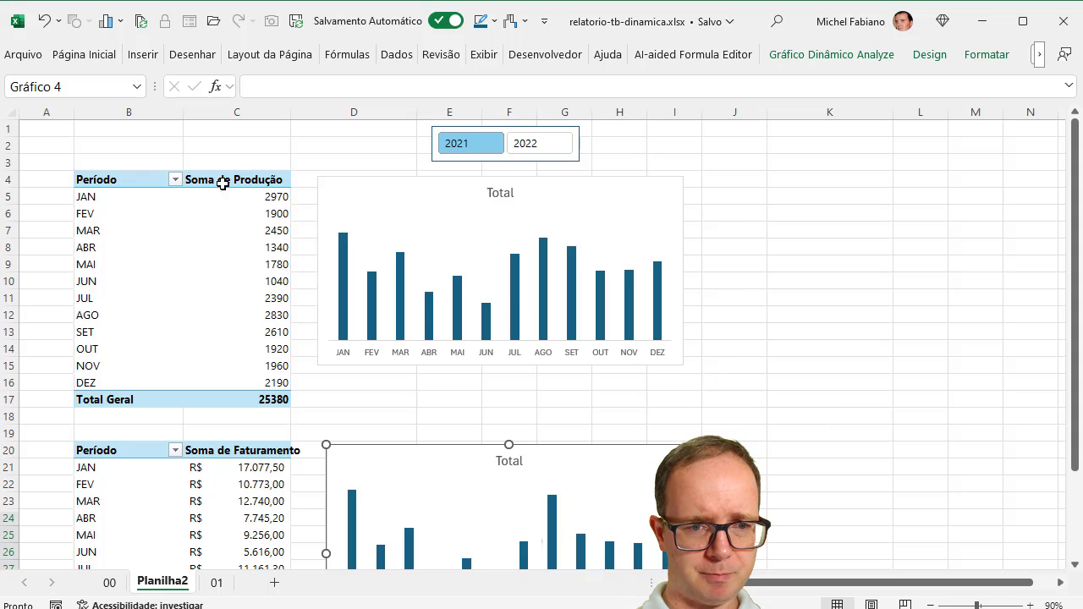
Rename the C4 value header to 'Qtd de Produção'.
left_click(146, 182)
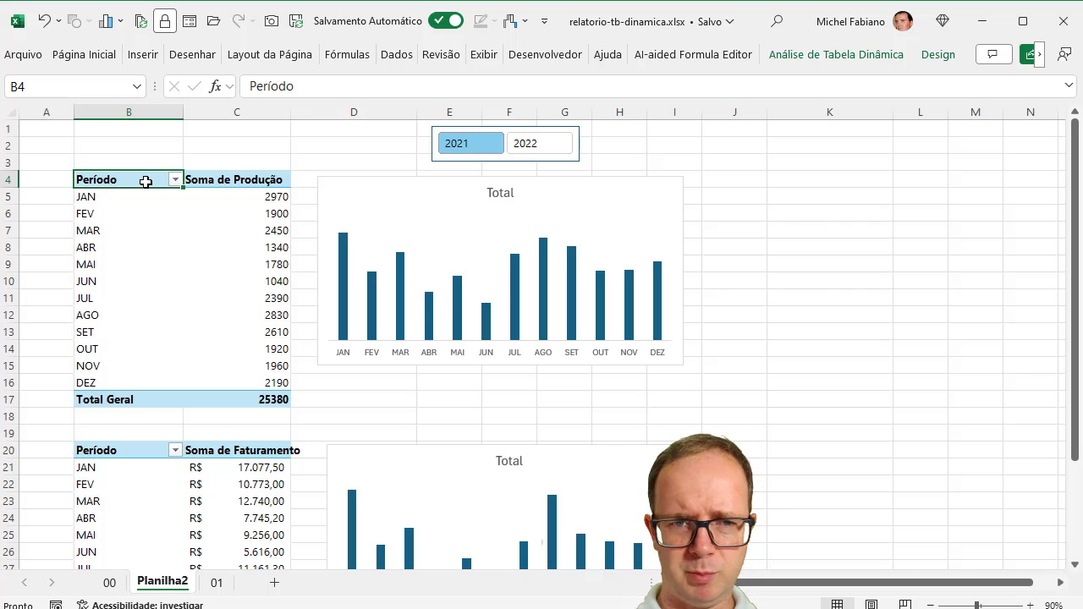
left_click(270, 180)
type("Total")
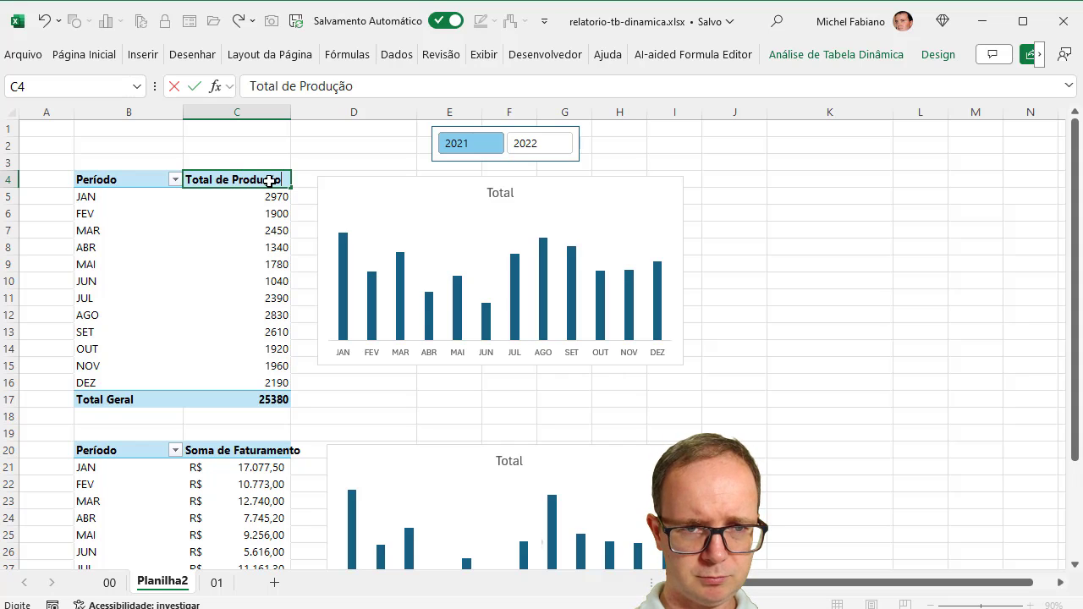
key("BackSpace")
key("BackSpace")
key("BackSpace")
key("BackSpace")
type("Qtd")
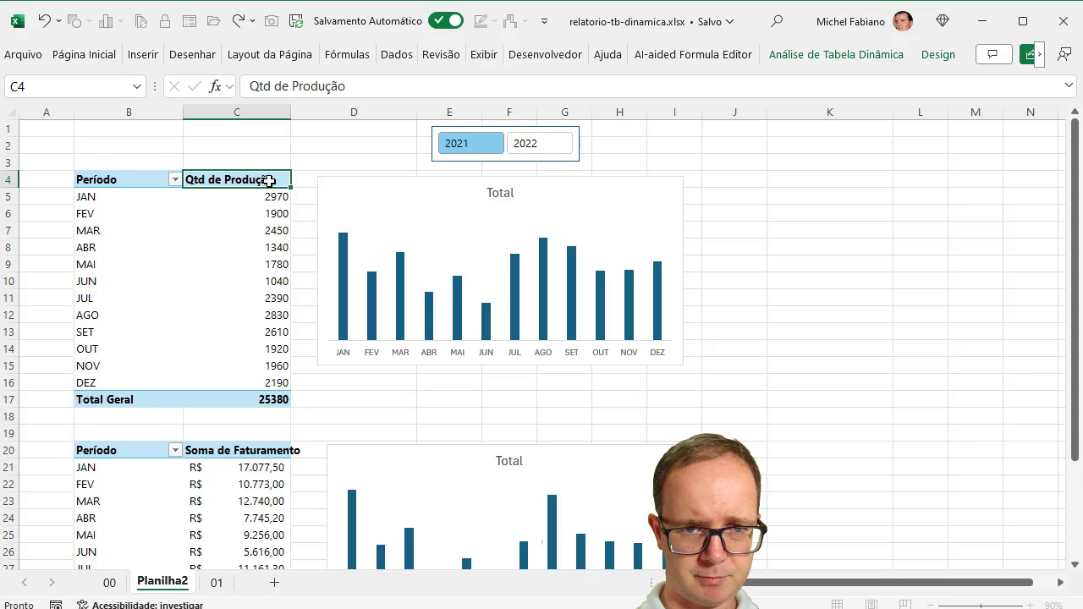
key("Return")
Rename the C20 value header to 'Faturamento Total'.
left_click(238, 454)
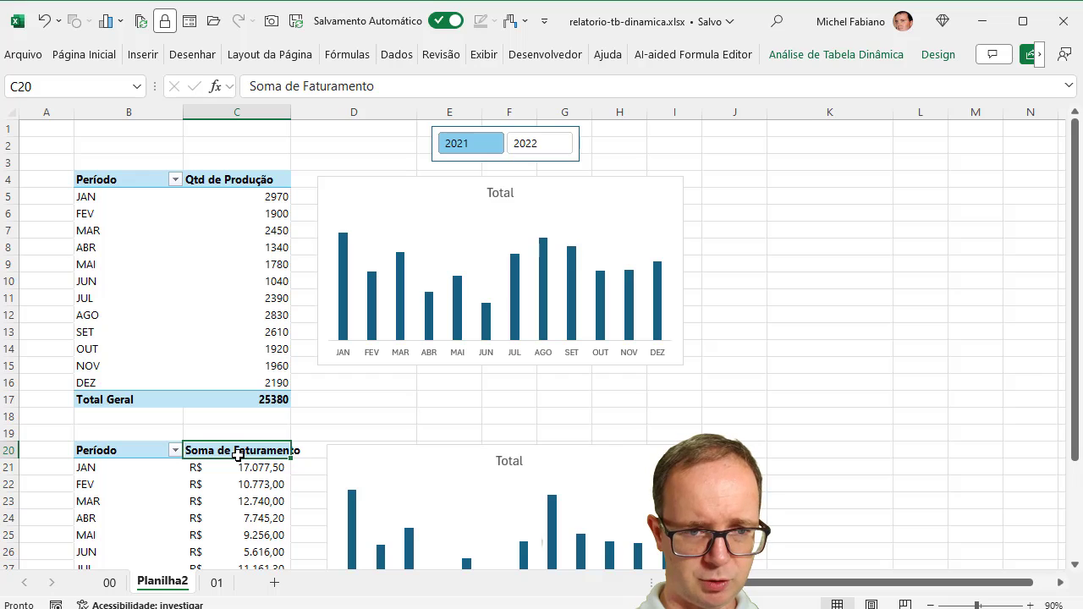
type("Fat")
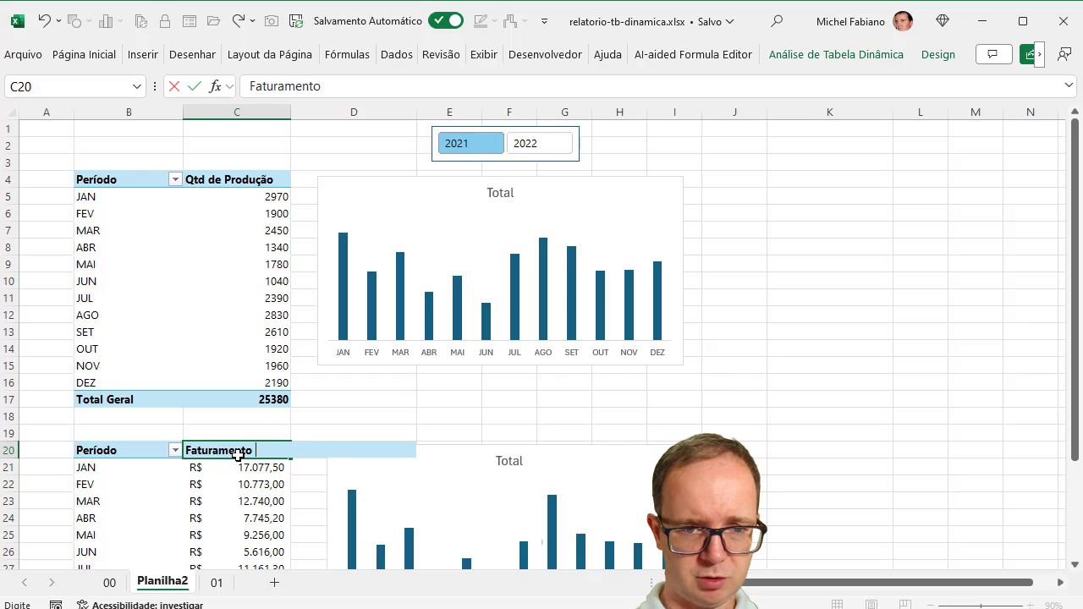
type("Total")
key("Return")
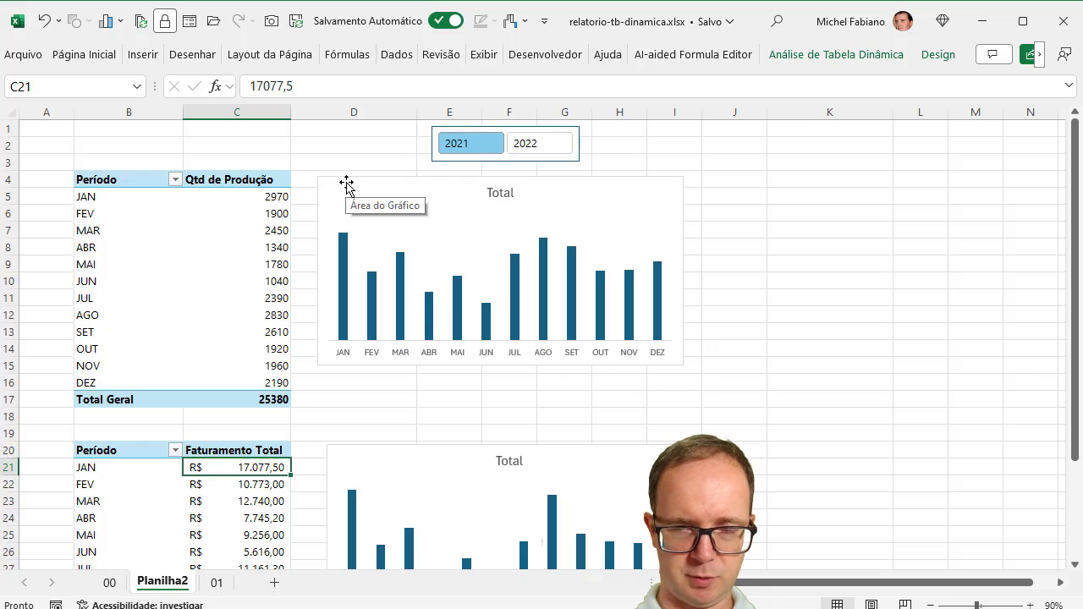
left_click(129, 179)
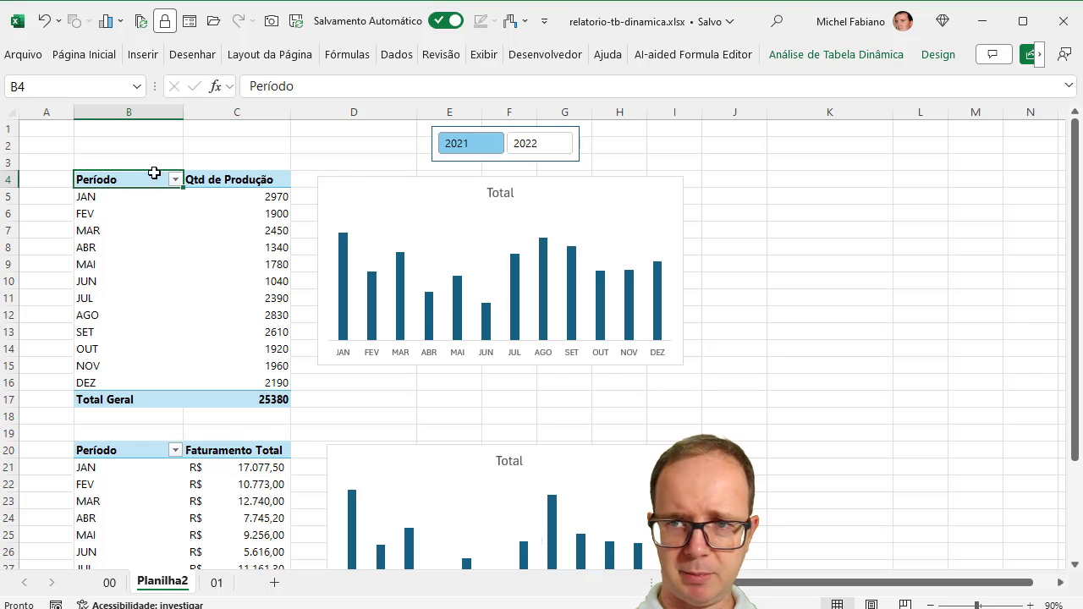
Apply the dark teal-blue pivot style to the production table.
left_click(944, 55)
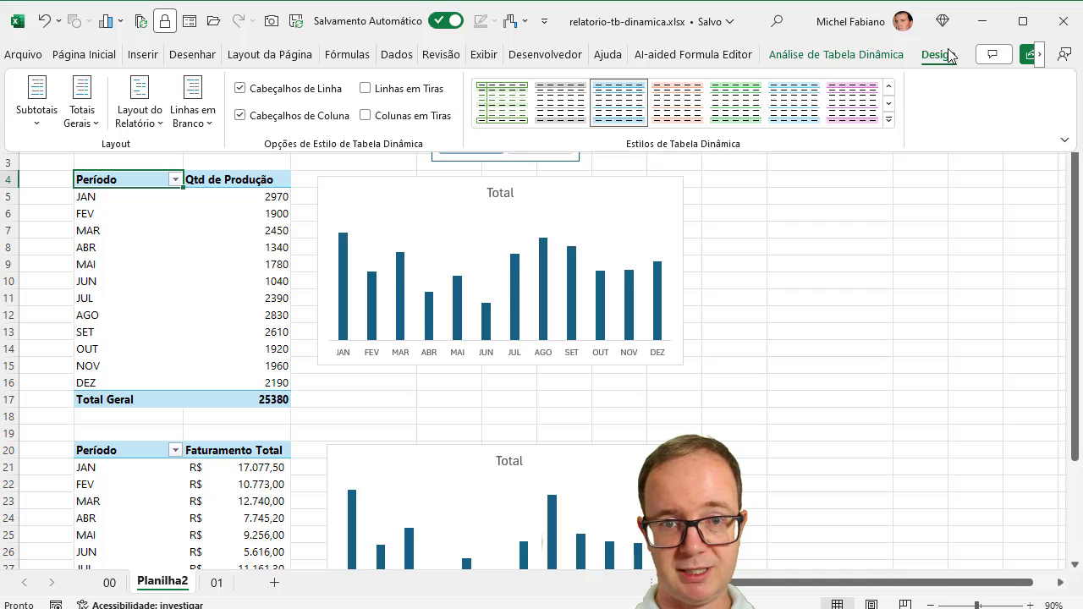
left_click(888, 123)
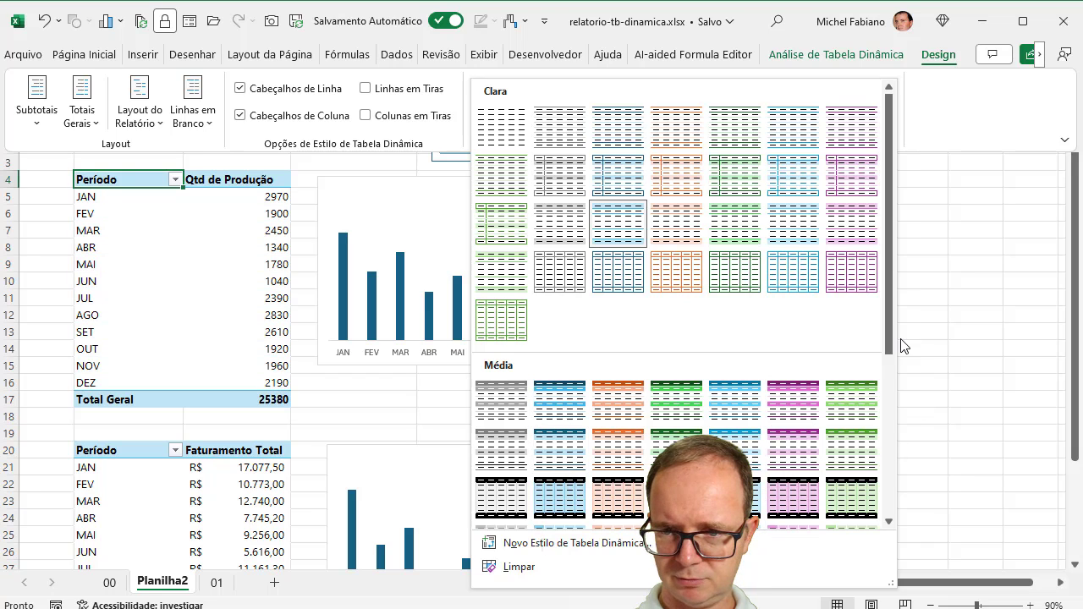
left_click_drag(890, 345, 891, 563)
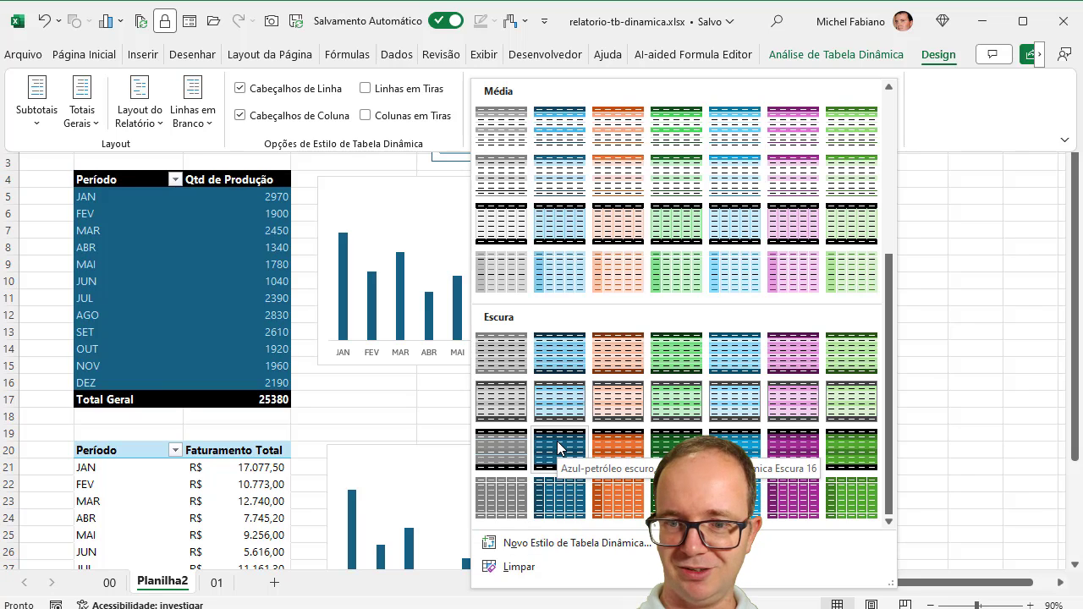
left_click(557, 441)
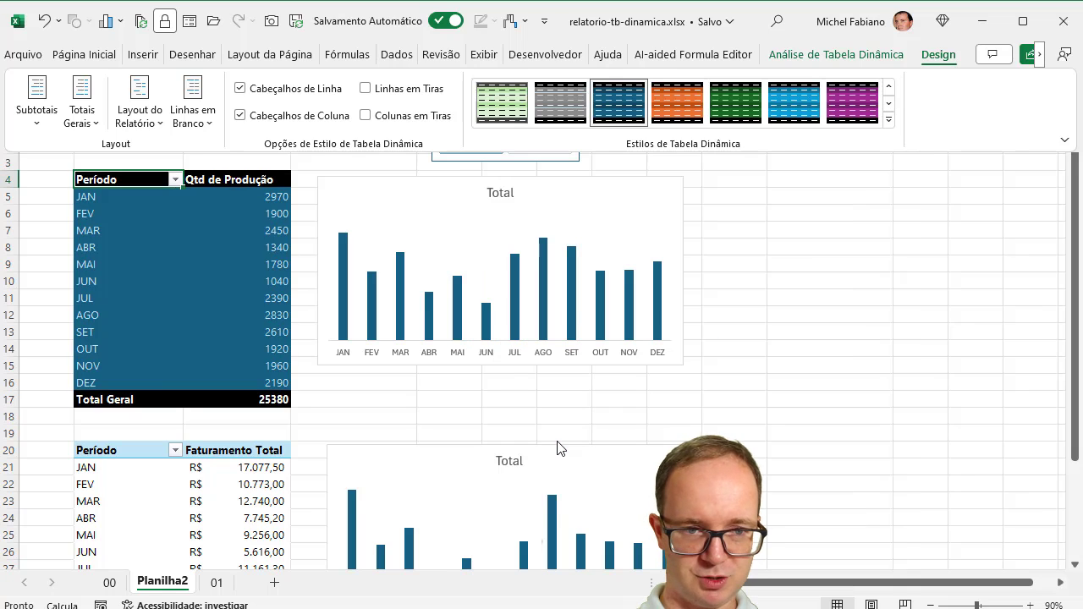
left_click(115, 457)
Apply the same dark teal-blue pivot style to the revenue table at B20.
left_click(114, 451)
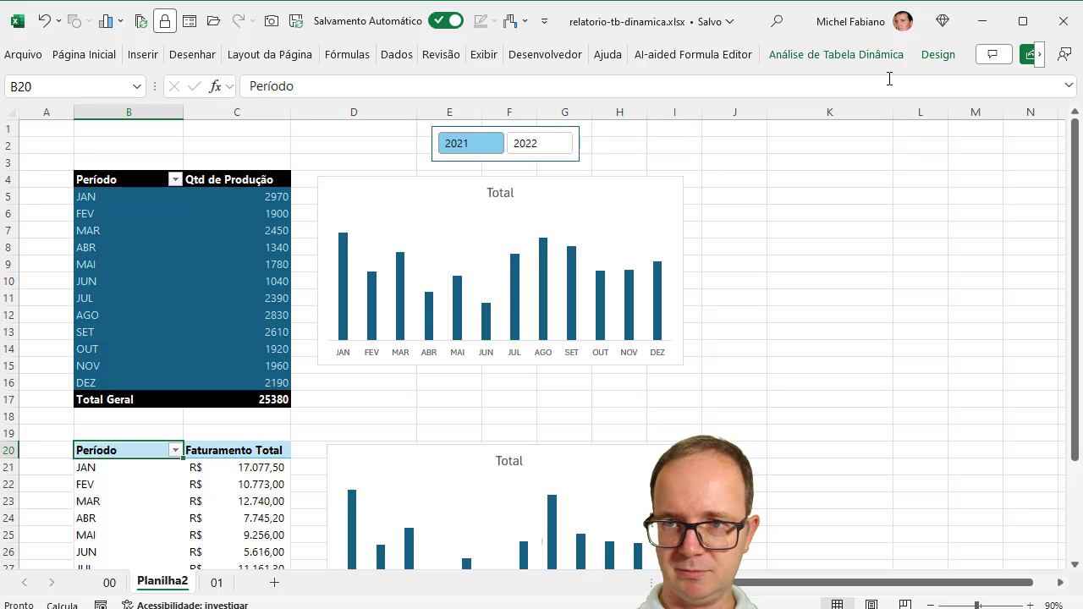
left_click(851, 54)
left_click(935, 54)
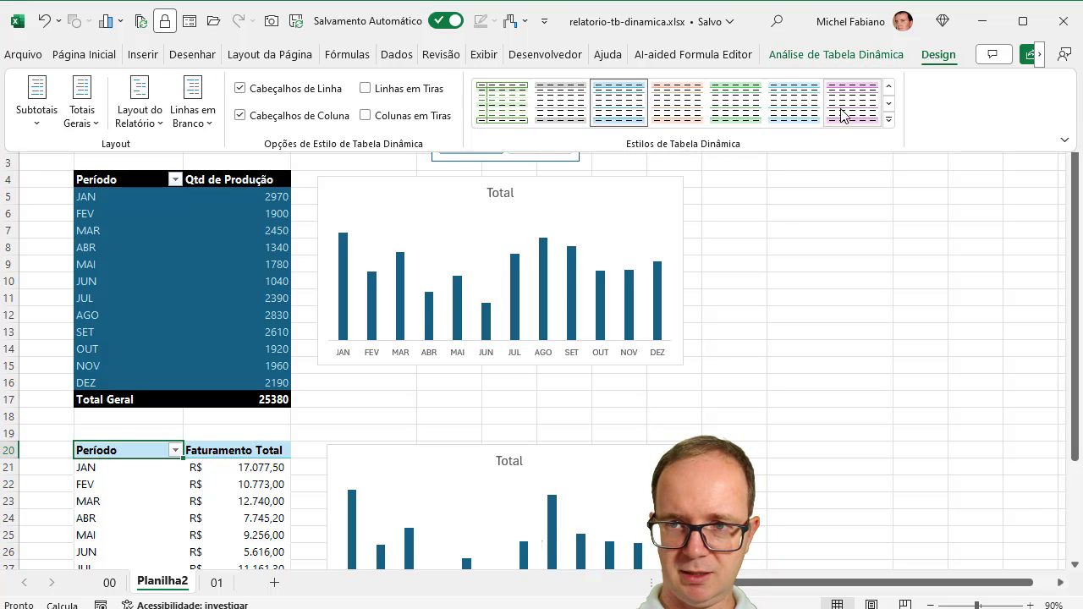
left_click(889, 119)
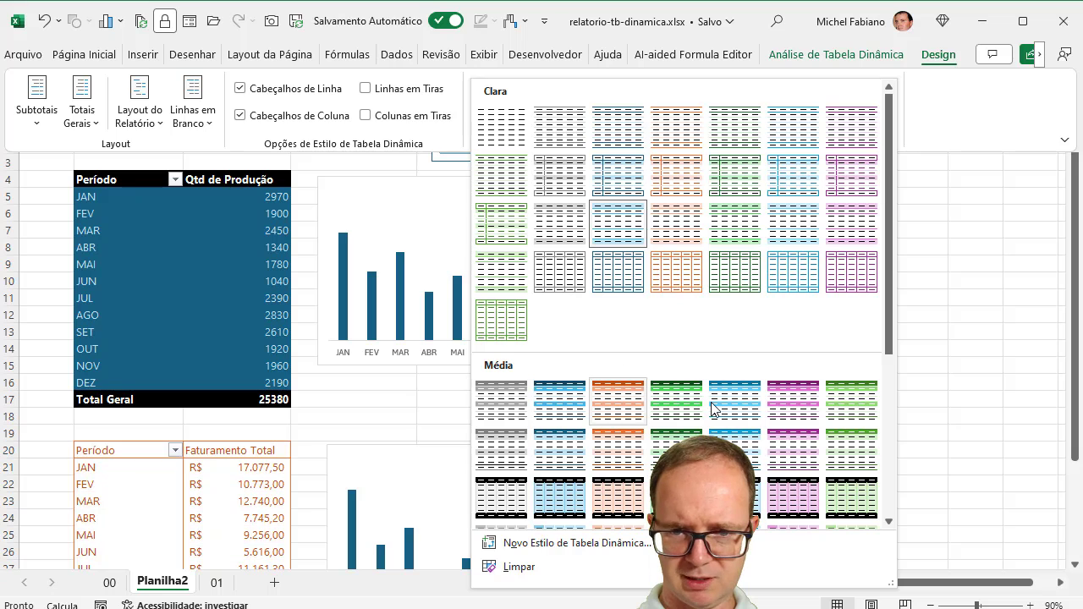
left_click(889, 419)
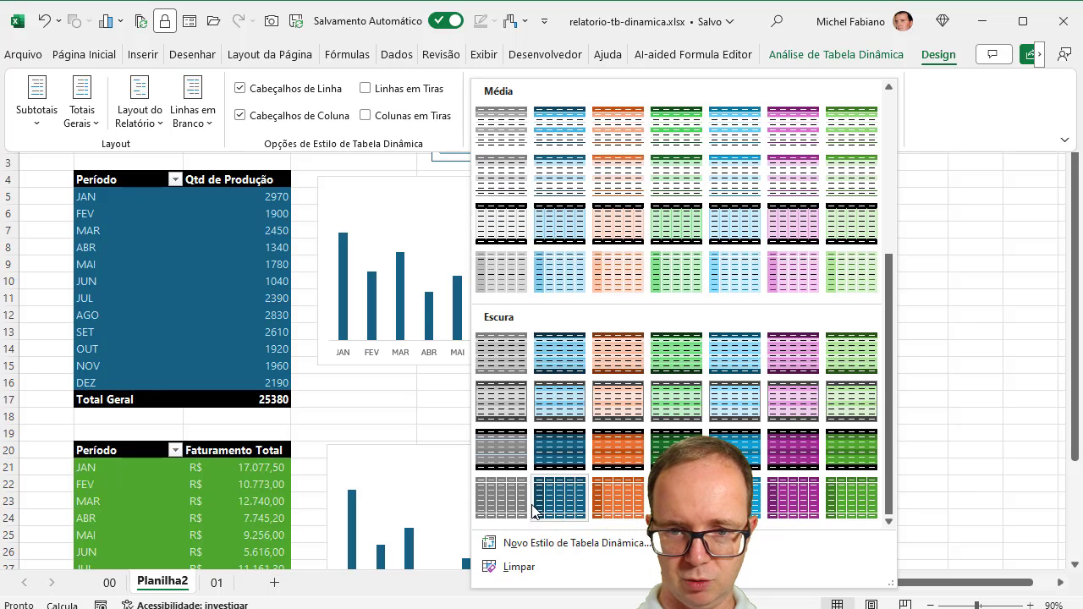
left_click(551, 450)
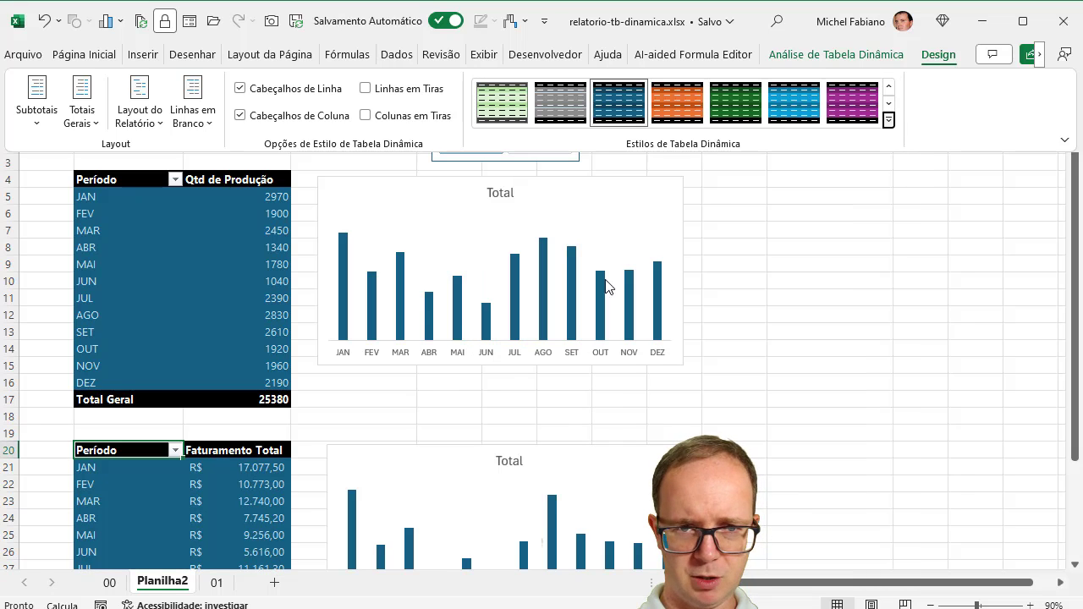
left_click(643, 181)
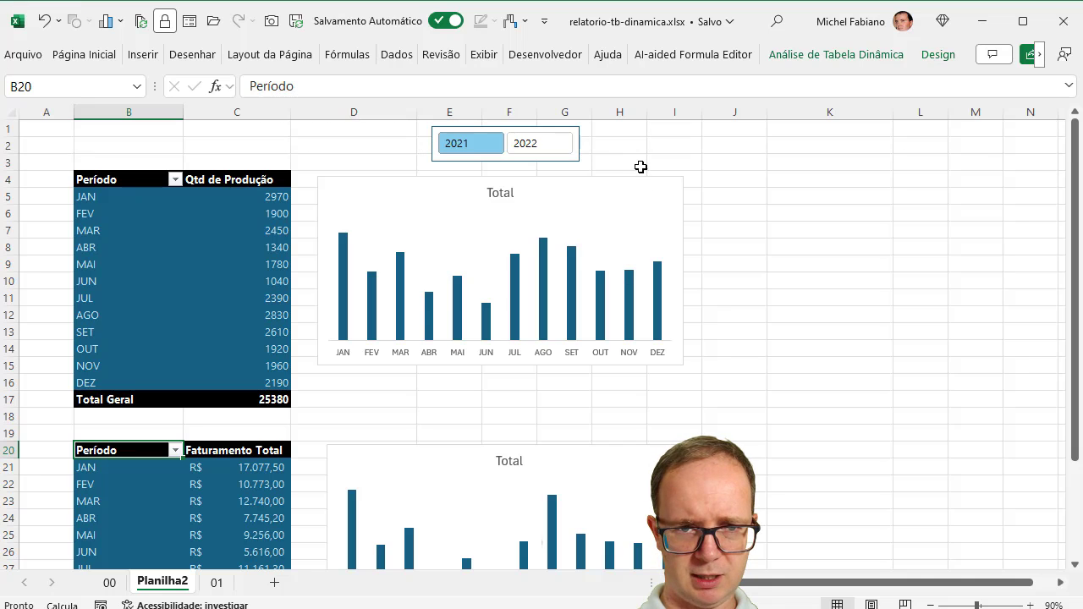
Make the production chart taller and wider, retitle it 'Total de Produção', and shift the title left.
left_click_drag(642, 176, 650, 169)
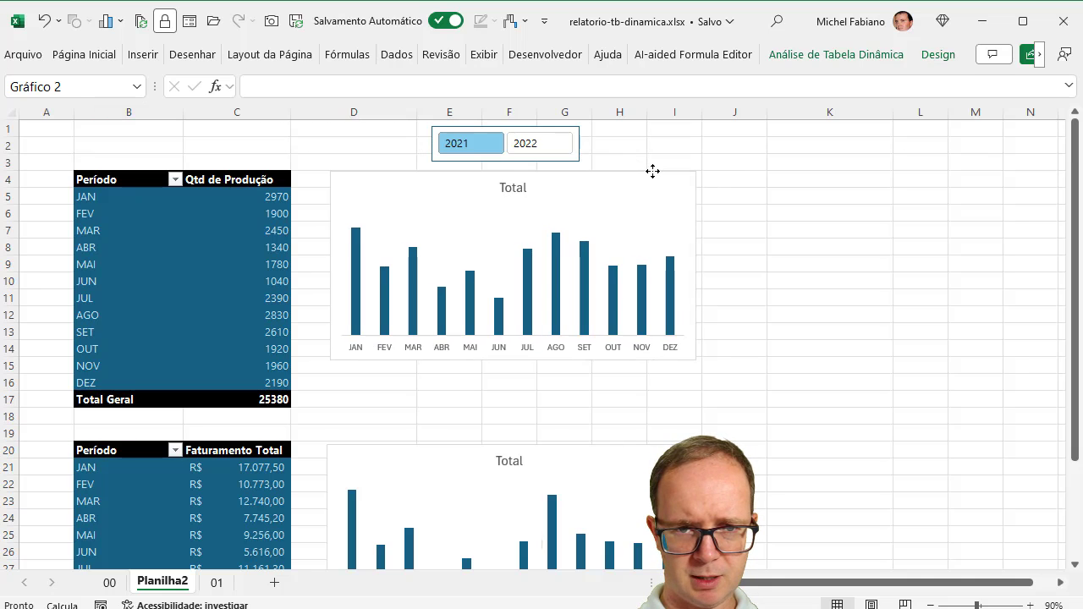
left_click_drag(515, 361, 516, 407)
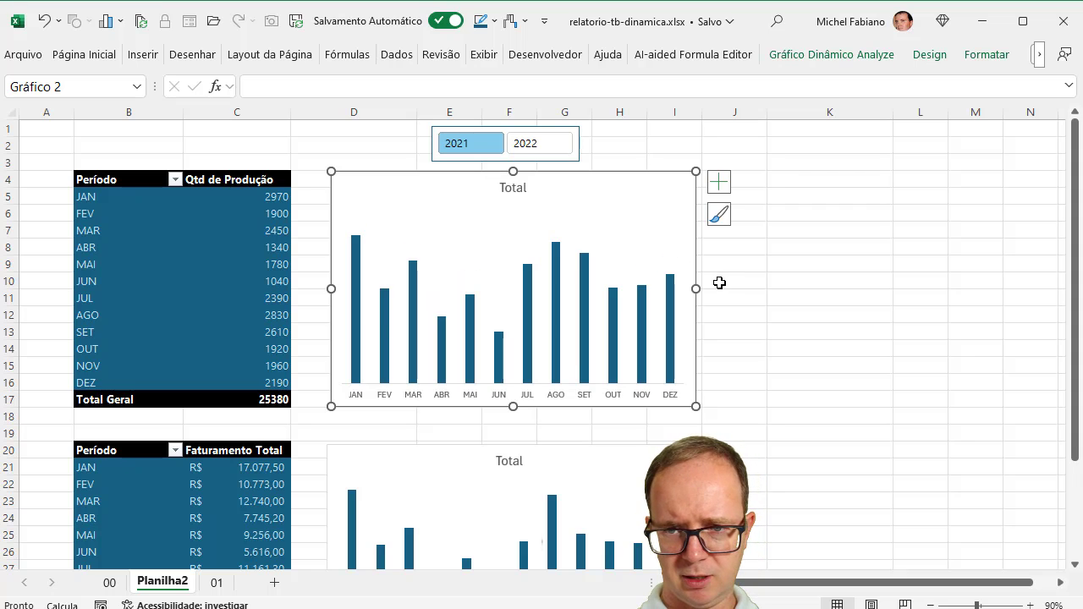
left_click_drag(695, 289, 767, 289)
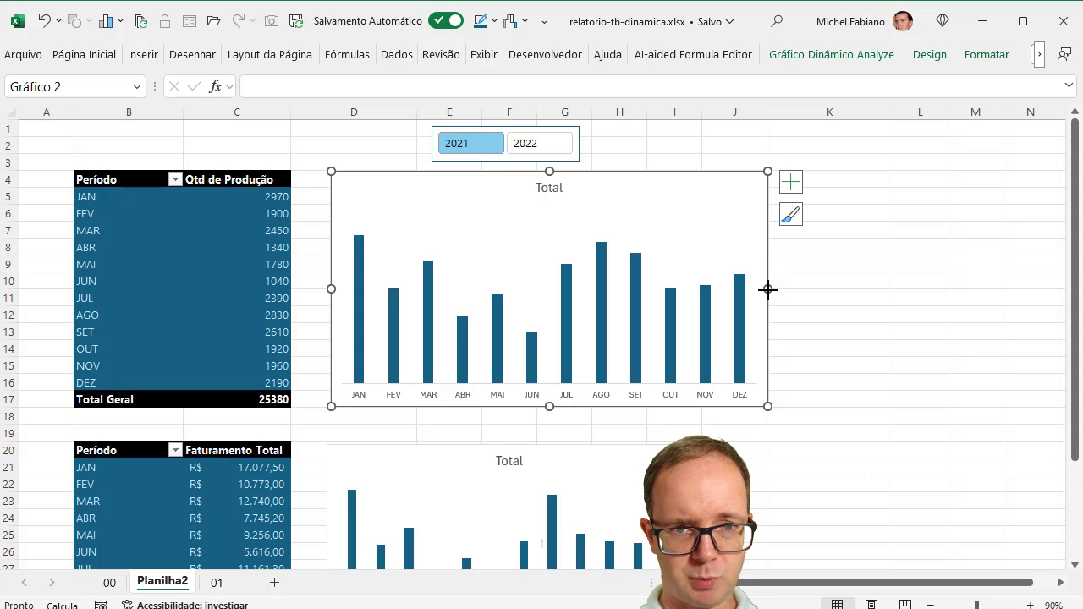
left_click(542, 188)
double_click(541, 188)
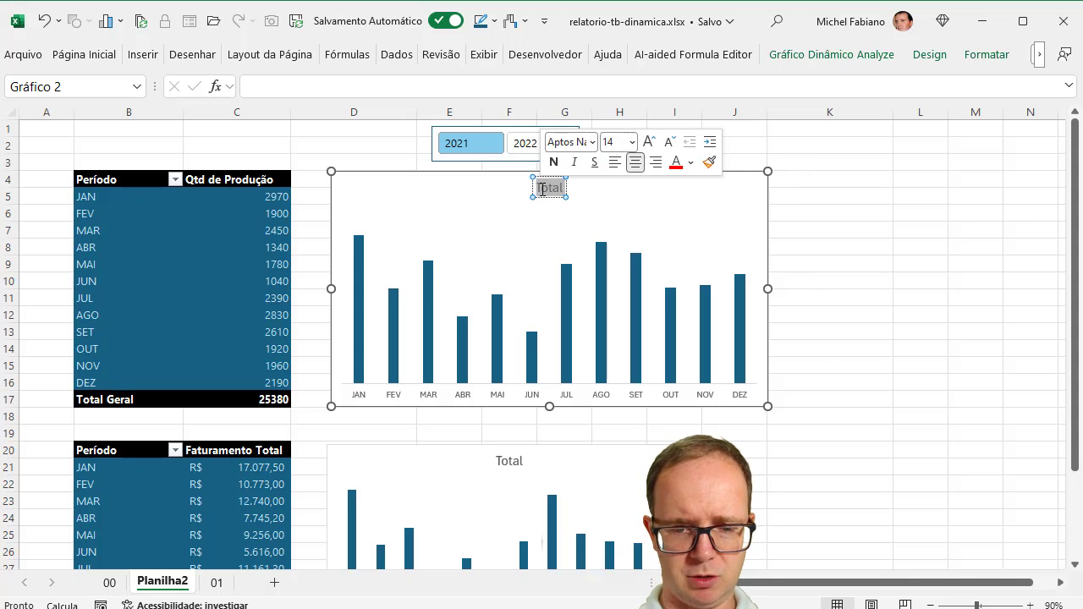
type("Total de")
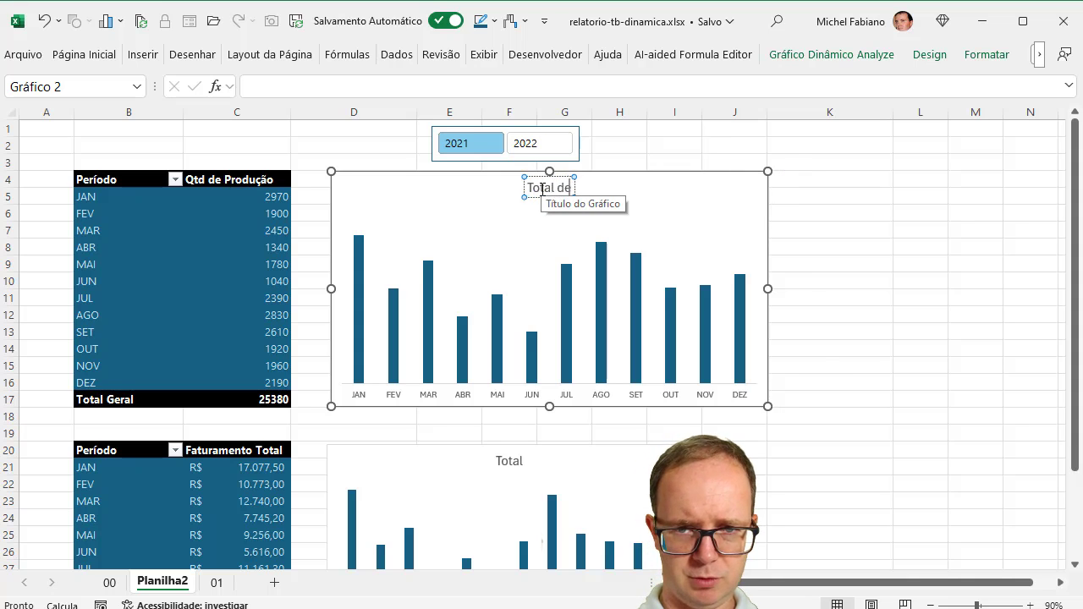
type(" Produ")
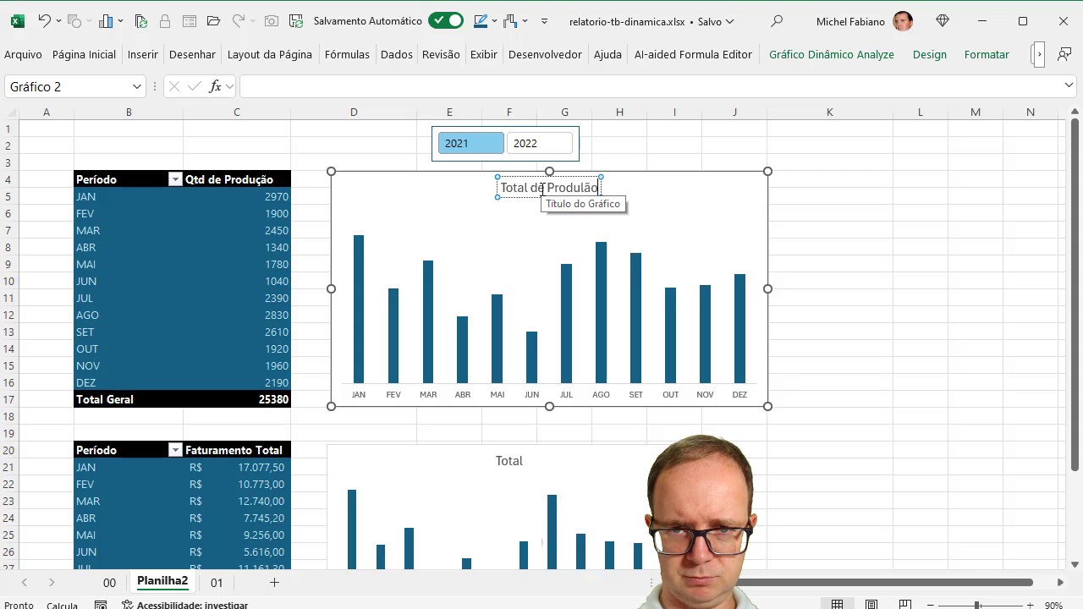
type("ção")
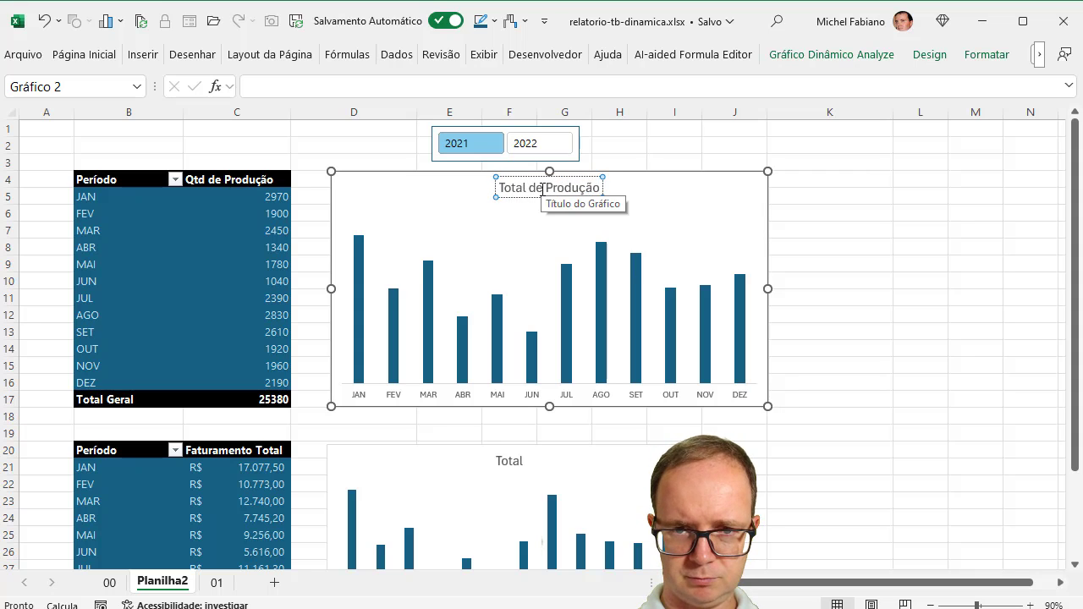
left_click_drag(520, 199, 392, 200)
Fill the production chart's background with dark turquoise.
left_click(599, 172)
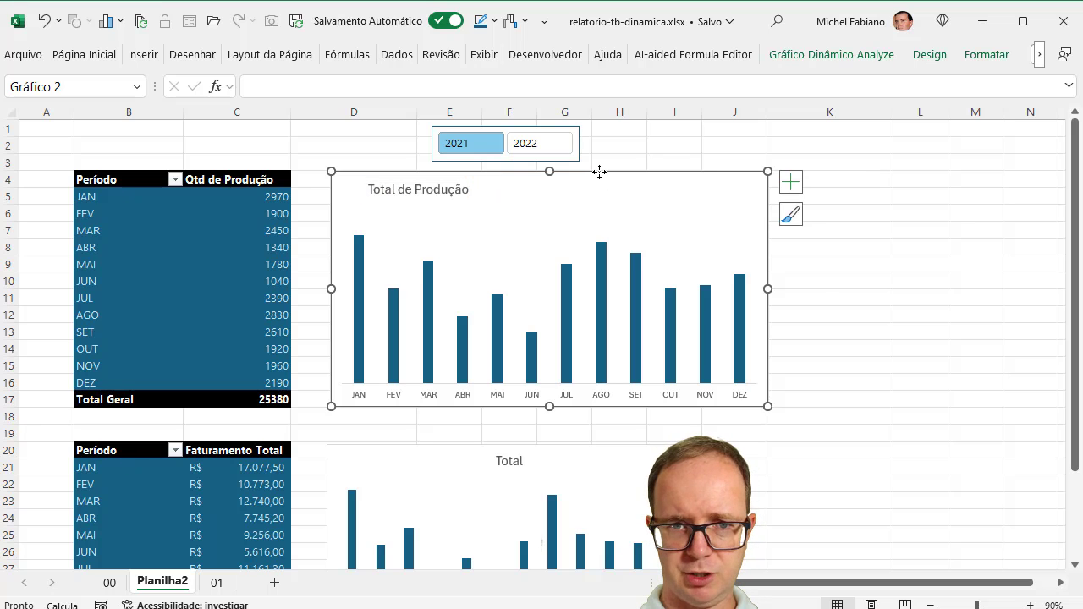
left_click(982, 54)
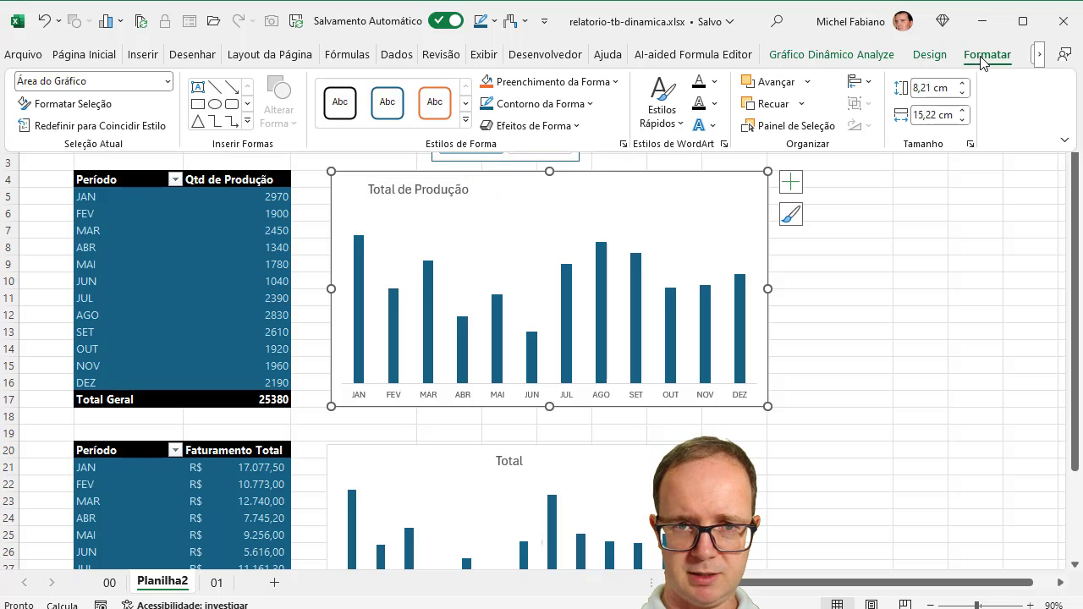
left_click(552, 81)
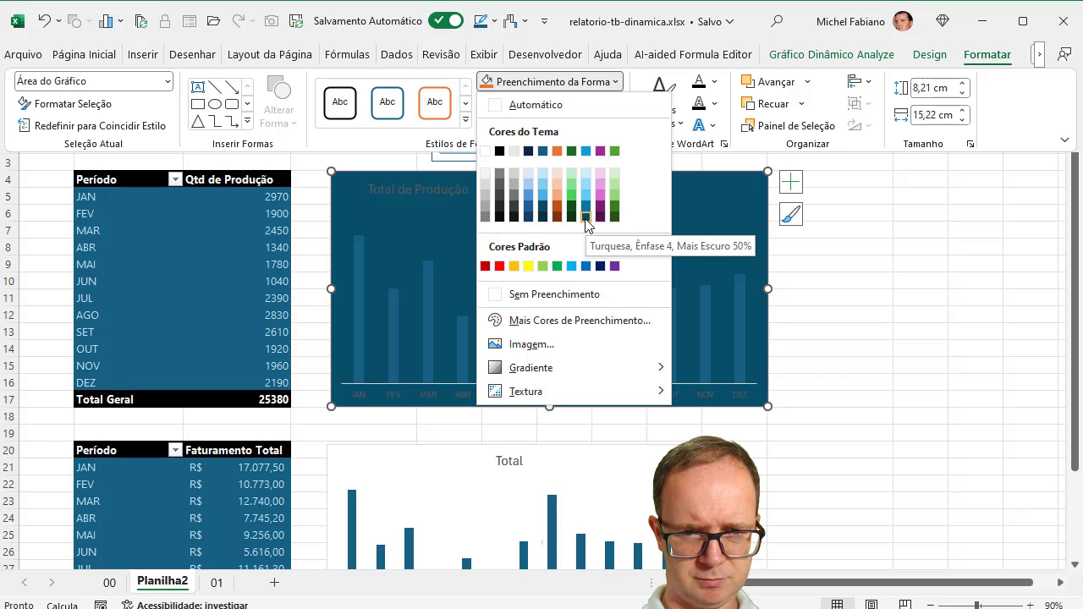
left_click(586, 218)
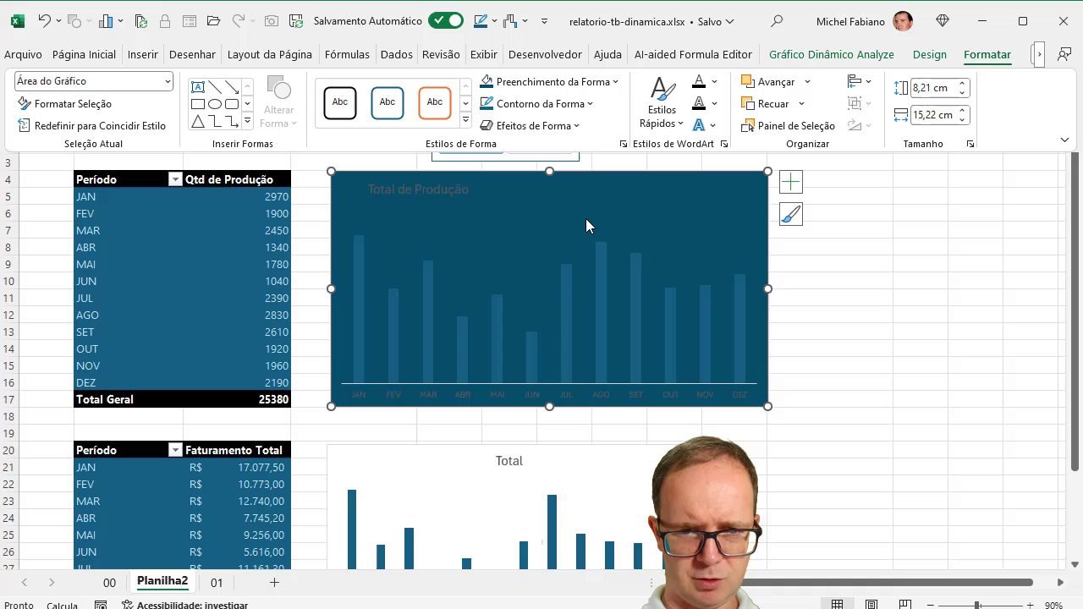
left_click(361, 265)
Colour the production chart's bars black.
left_click(360, 248)
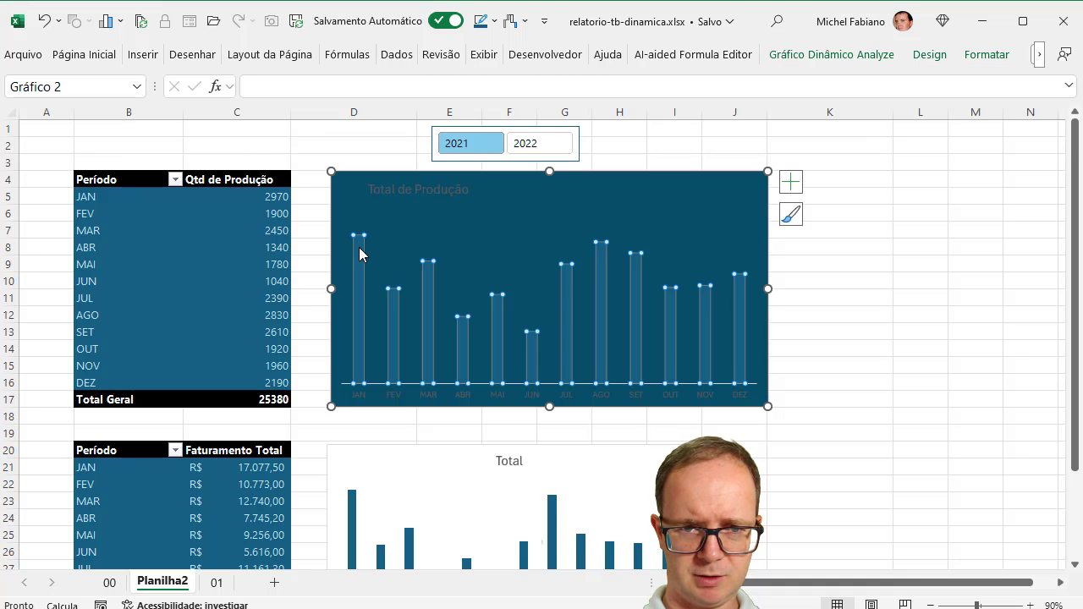
left_click(985, 56)
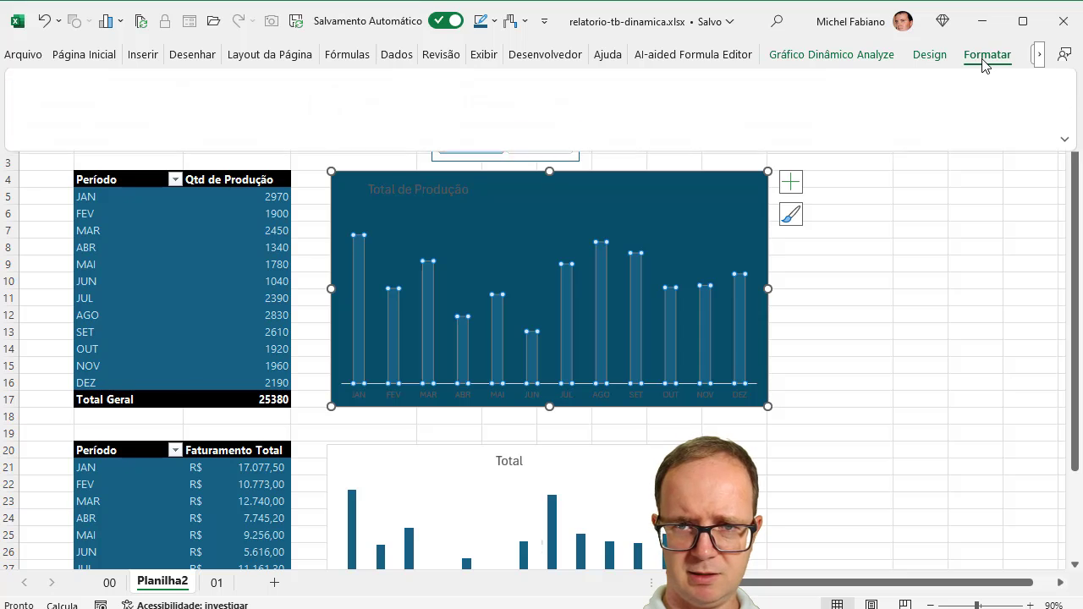
left_click(610, 86)
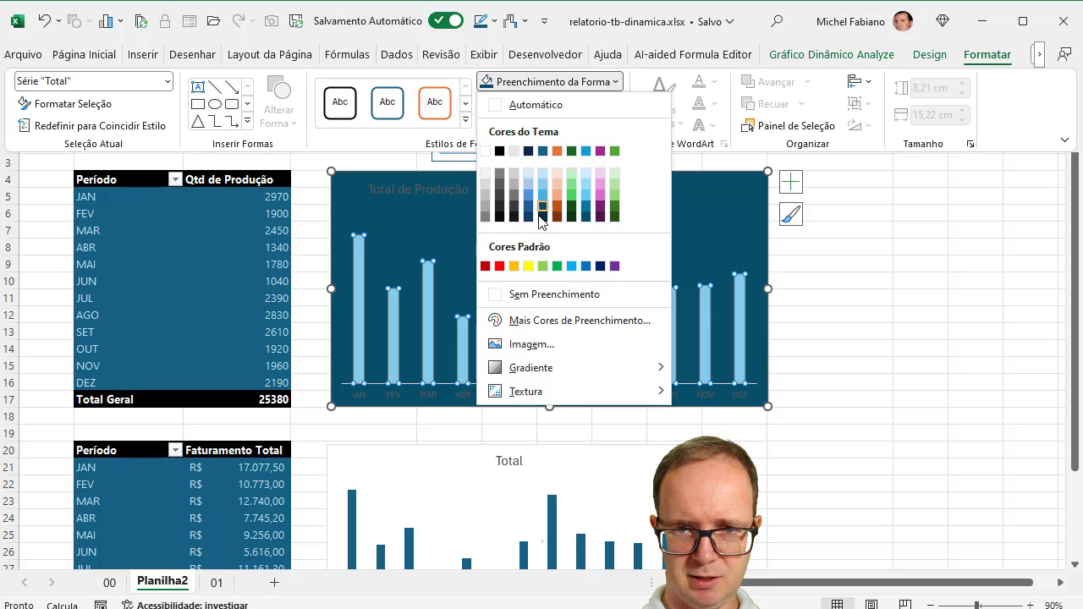
left_click(499, 217)
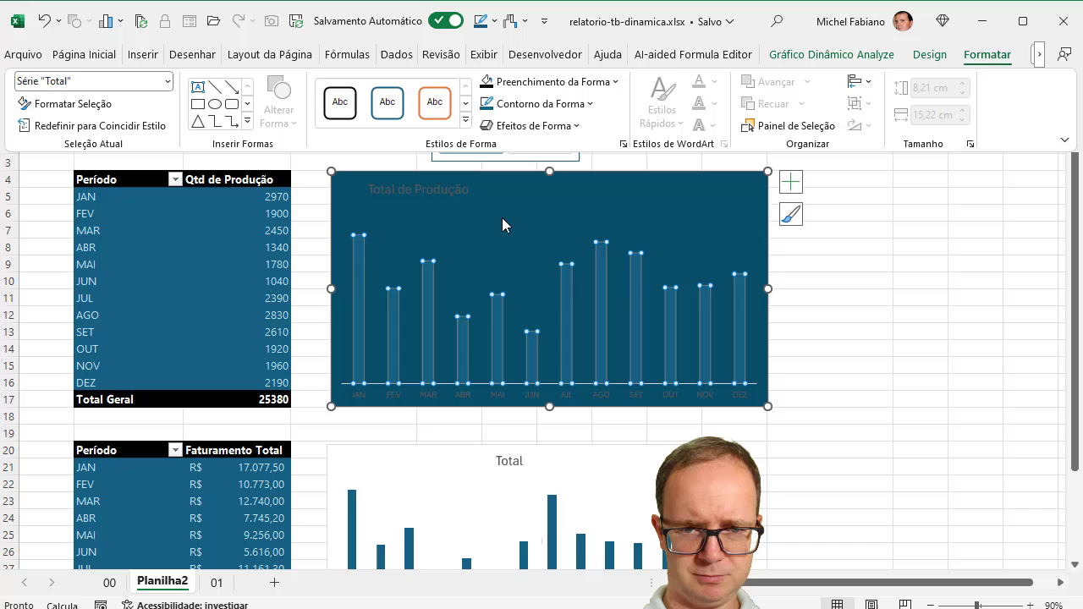
left_click(485, 175)
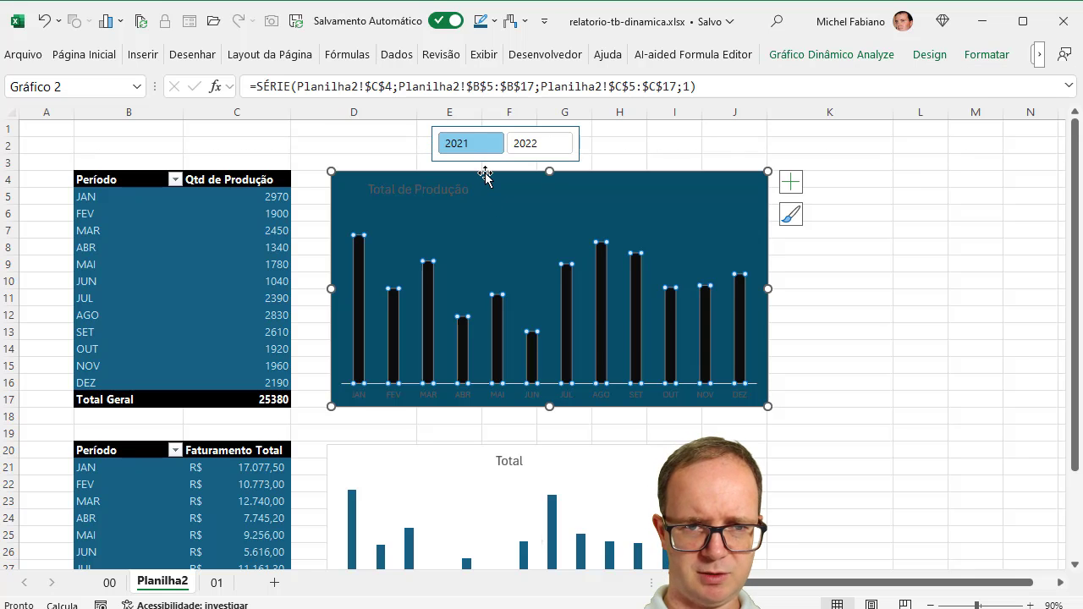
Make the production chart's title and axis labels white.
left_click(84, 58)
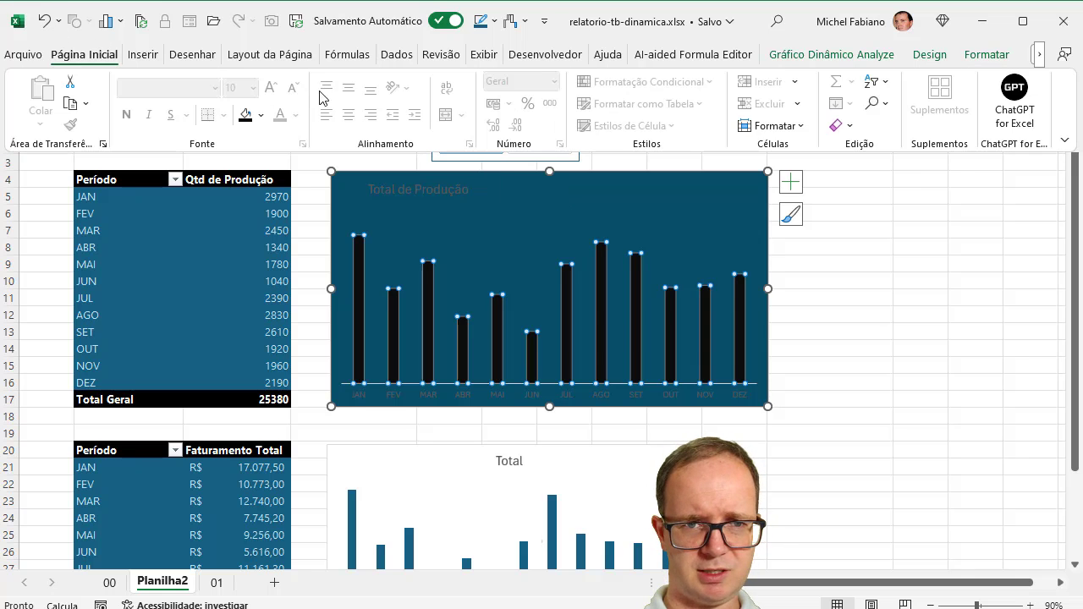
left_click(376, 179)
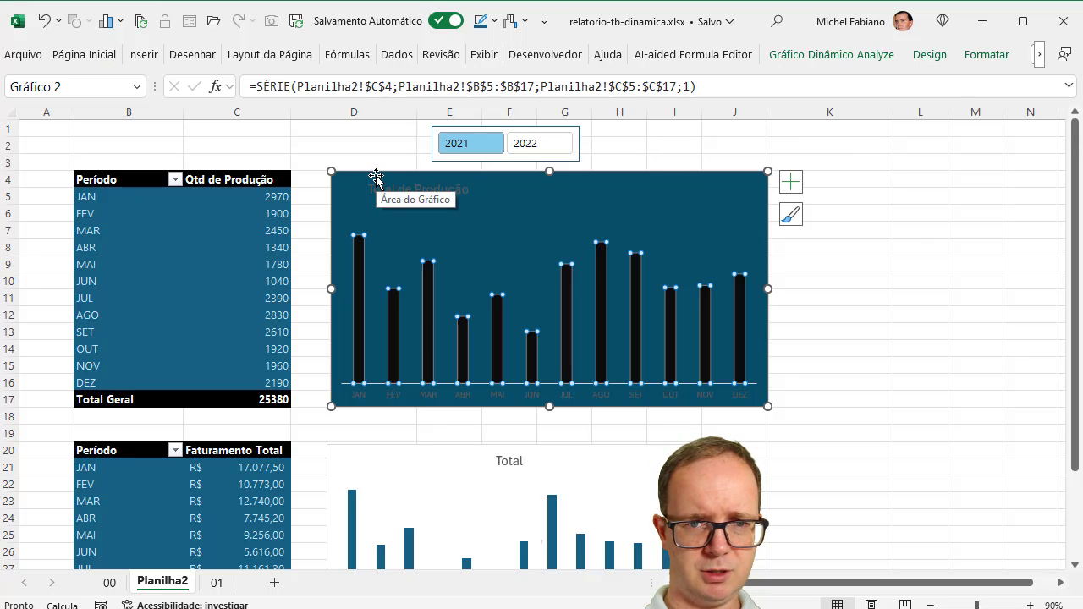
left_click(89, 60)
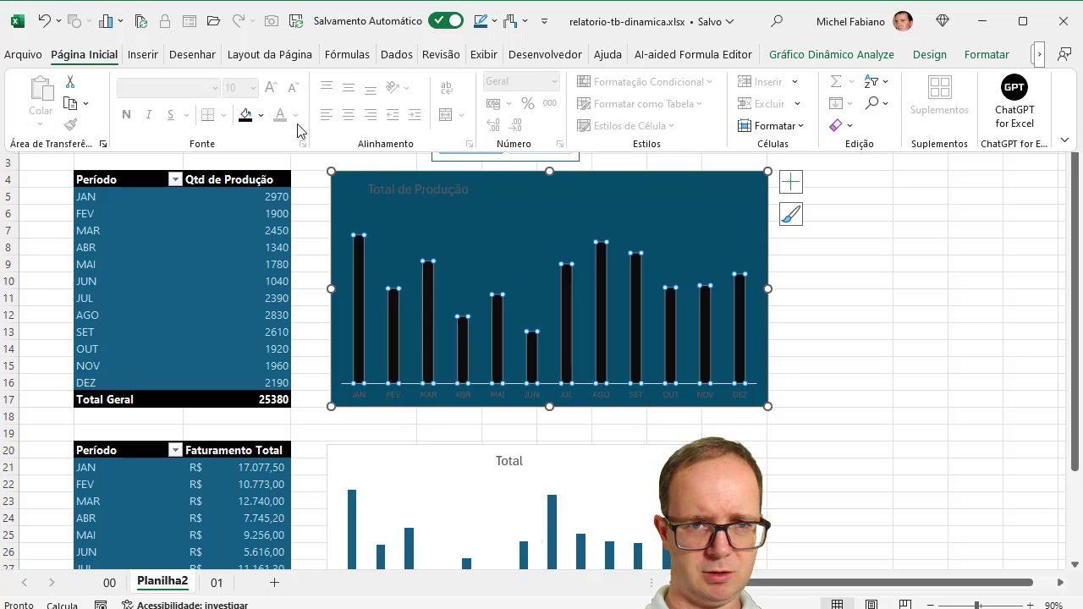
left_click(986, 56)
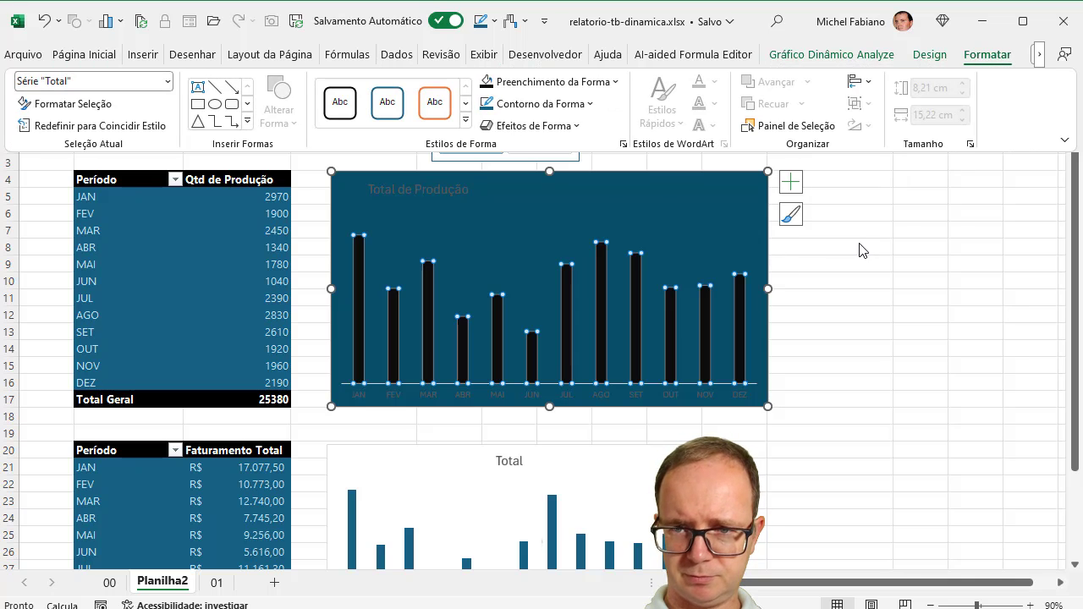
left_click(858, 247)
left_click(761, 179)
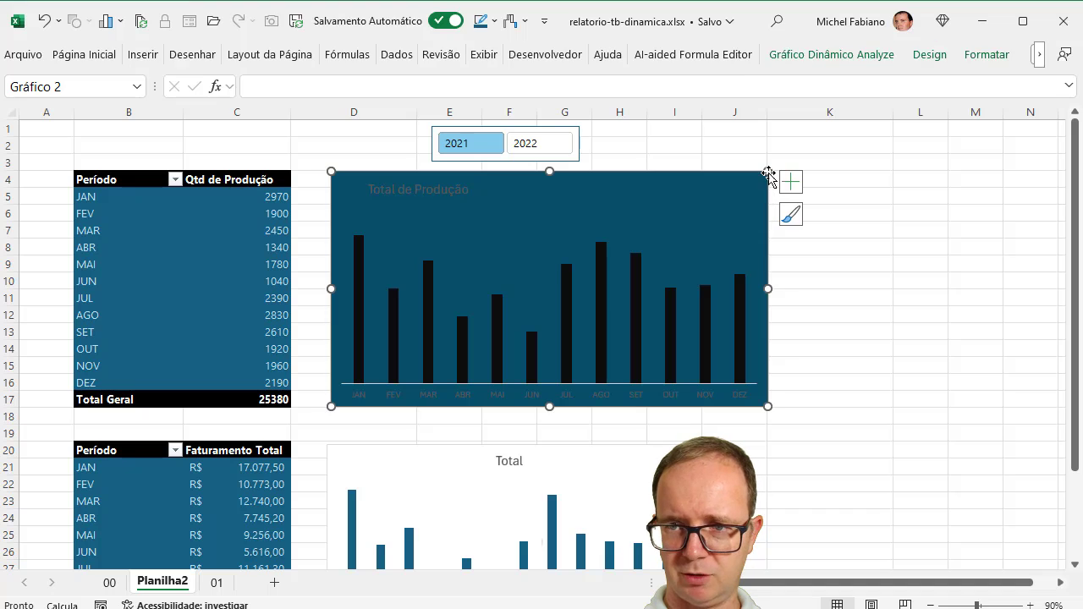
left_click(987, 56)
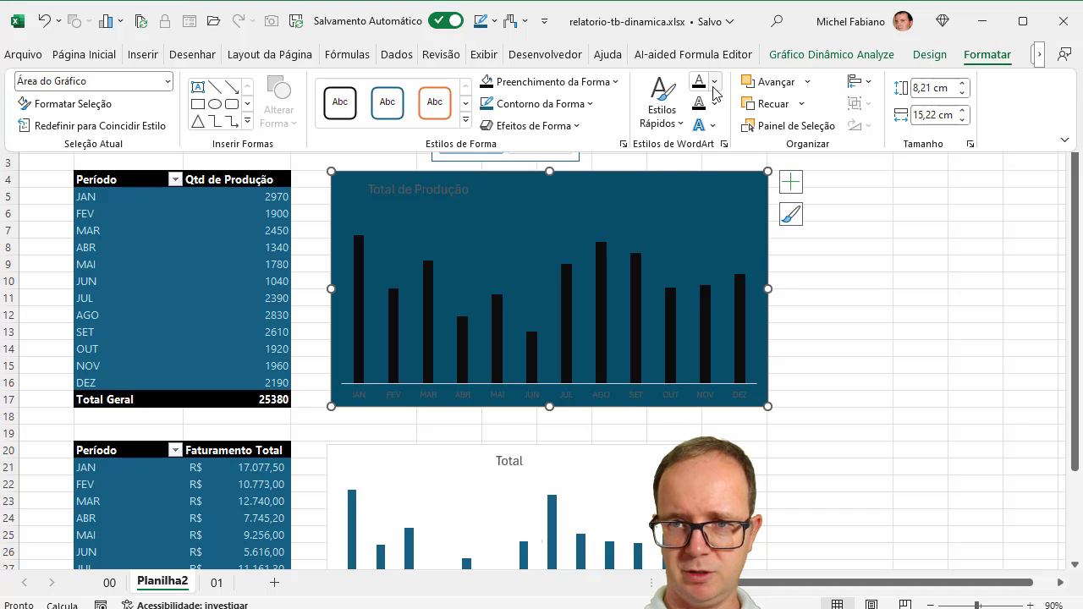
left_click(714, 82)
left_click(698, 150)
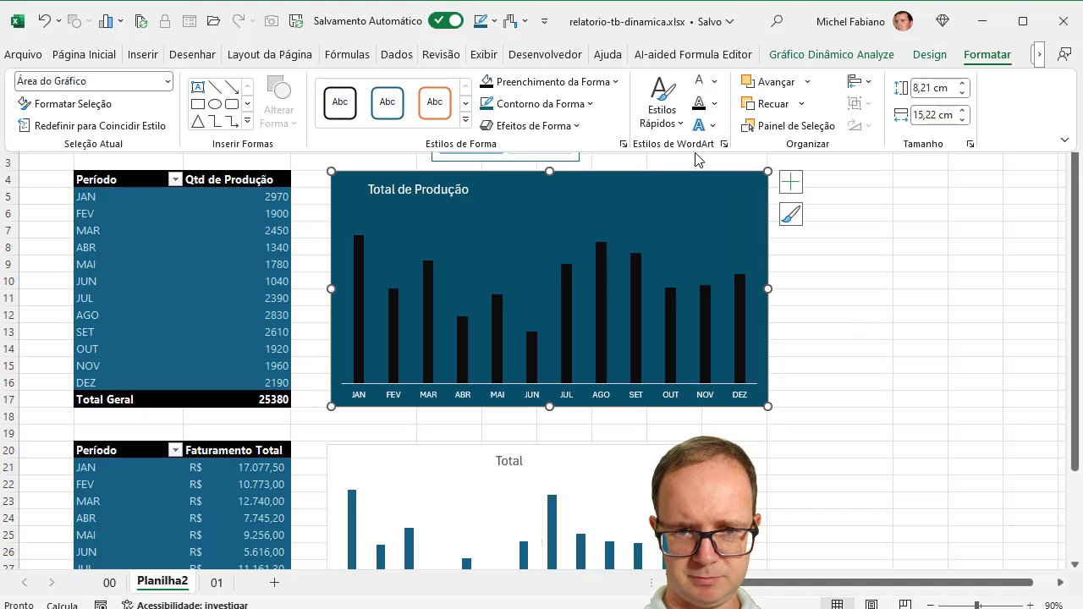
left_click(786, 198)
left_click(789, 183)
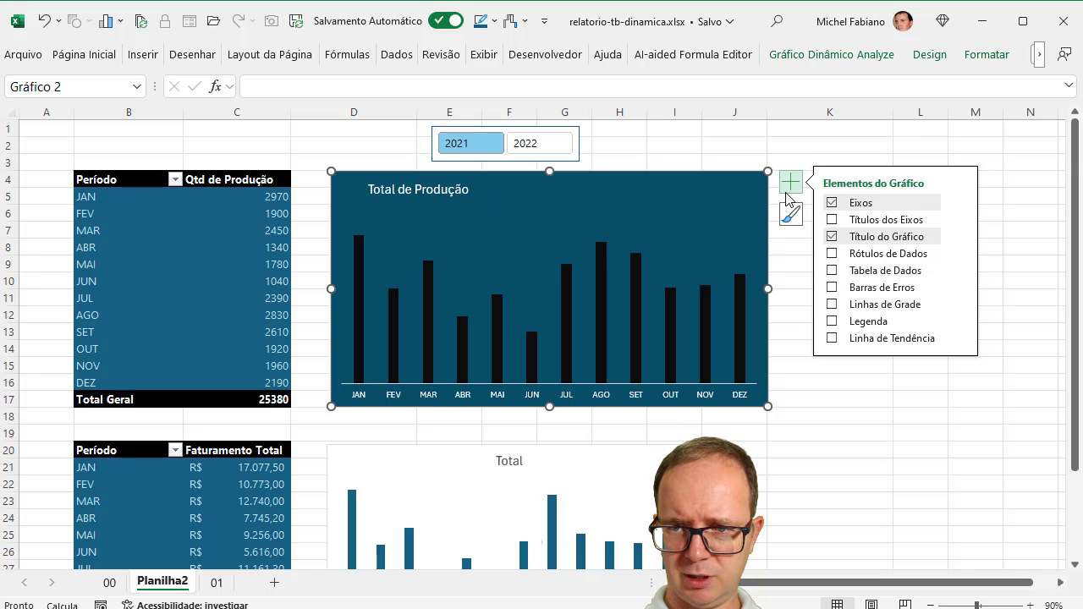
Add data labels to the production bars and widen the chart to column L.
left_click(834, 255)
left_click(793, 386)
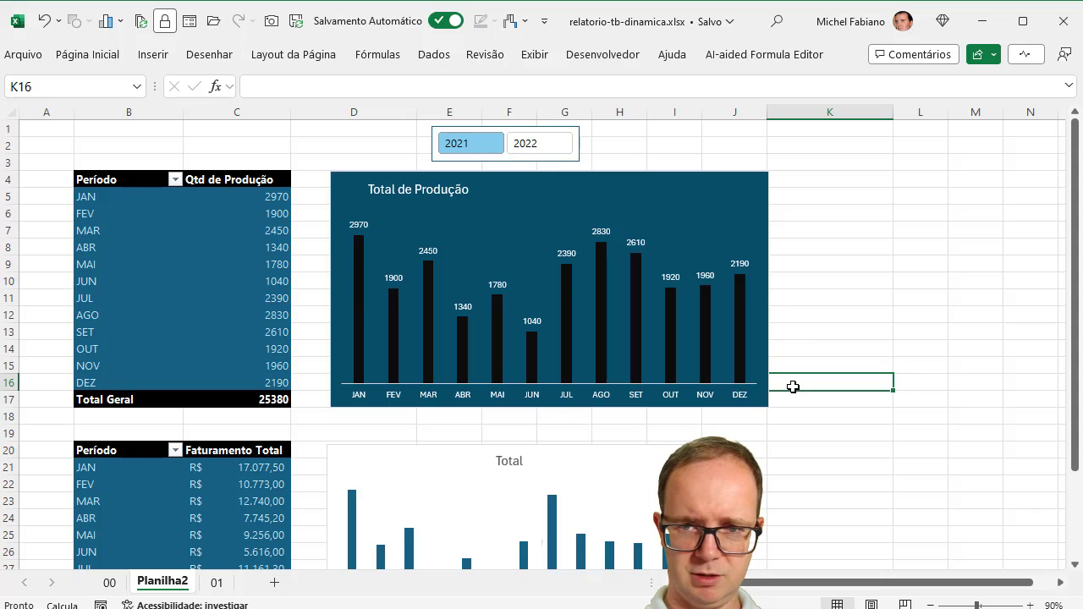
left_click(769, 284)
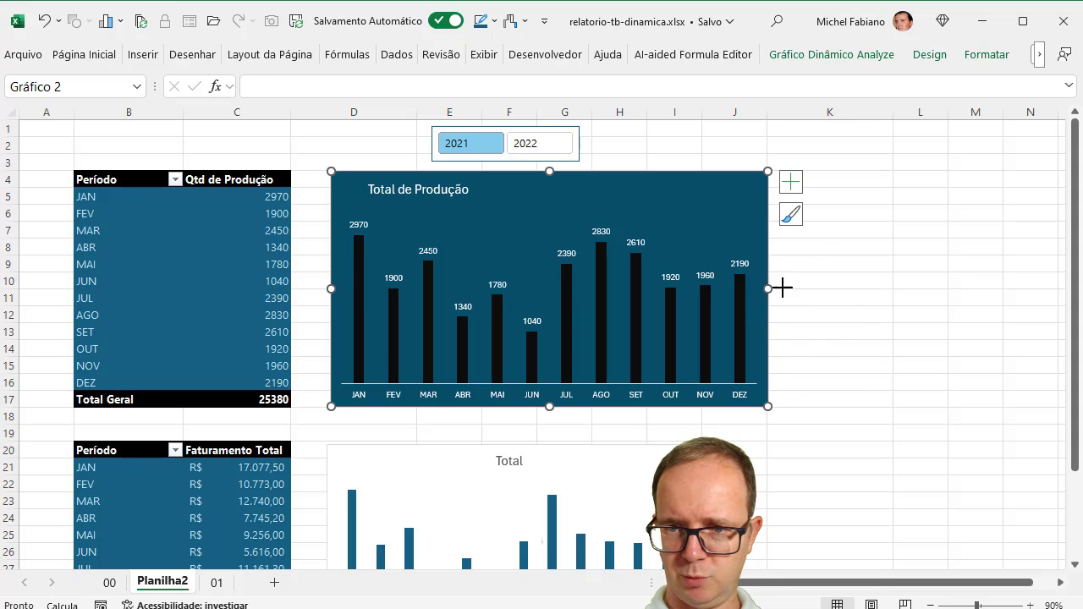
left_click_drag(782, 288, 892, 267)
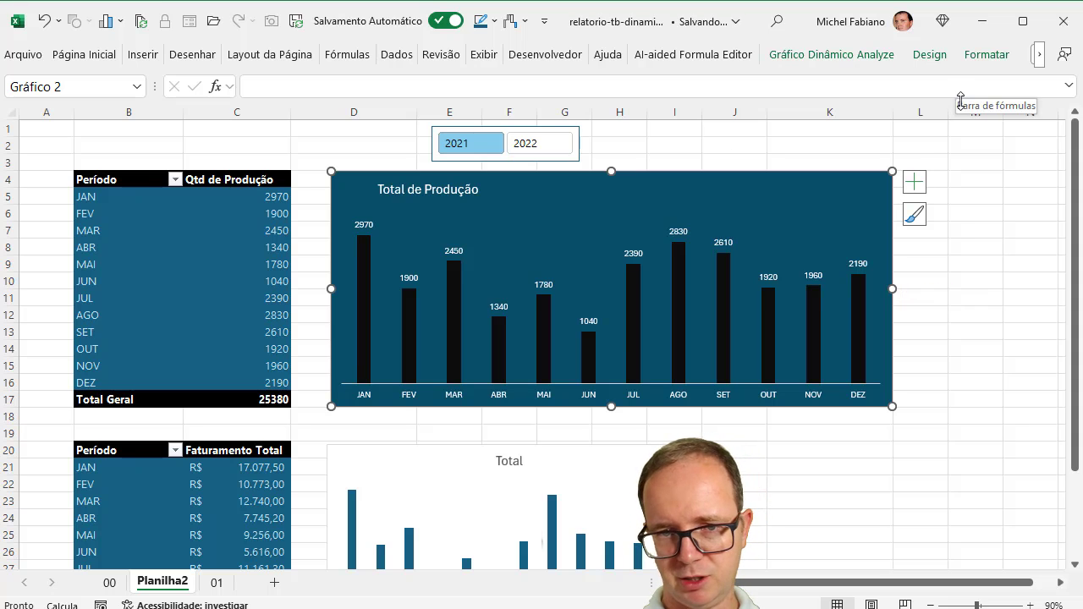
Place the 'Total de Produção' title at the top-left corner and make it bold.
left_click(419, 195)
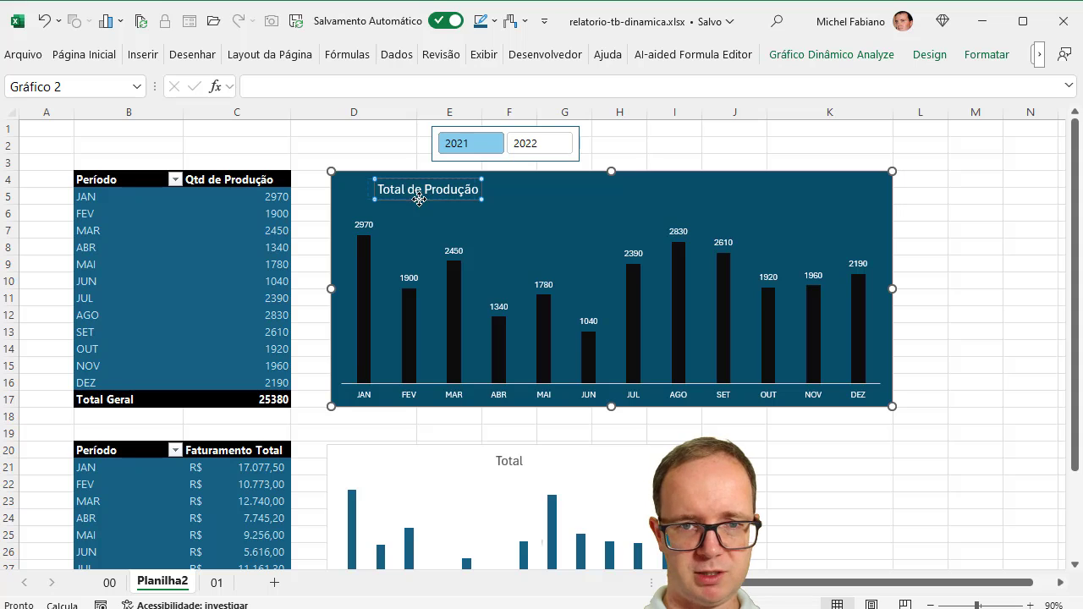
left_click_drag(408, 199, 407, 199)
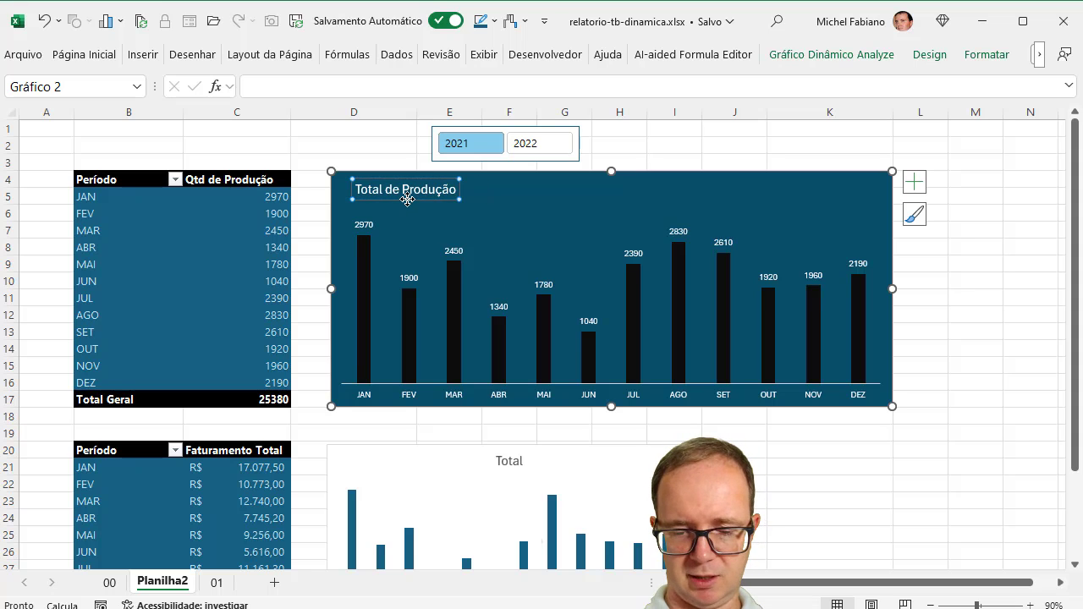
key("ctrl+n")
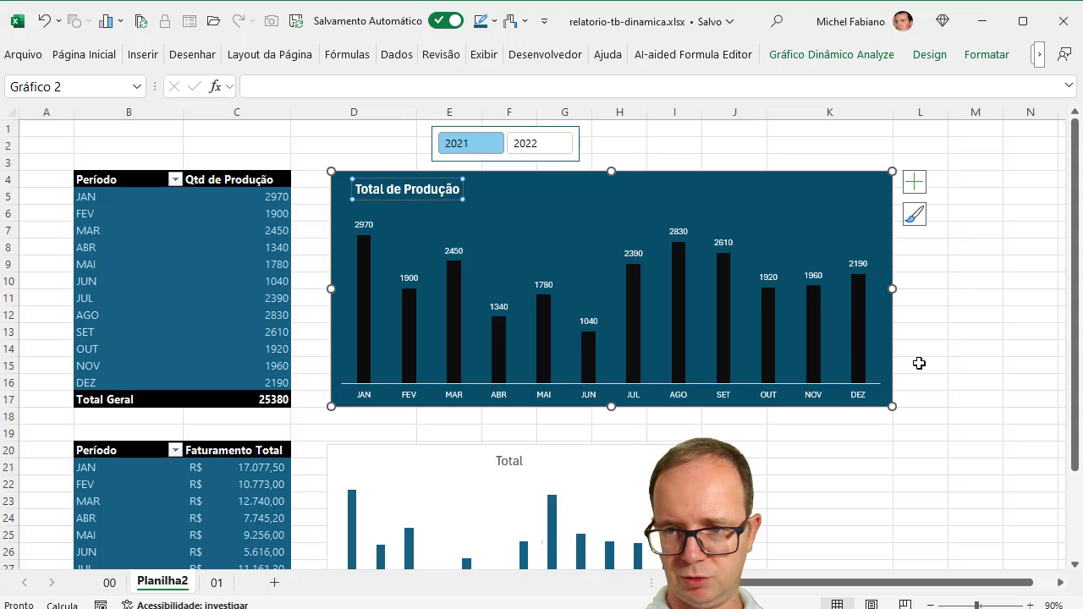
left_click_drag(1075, 364, 1082, 462)
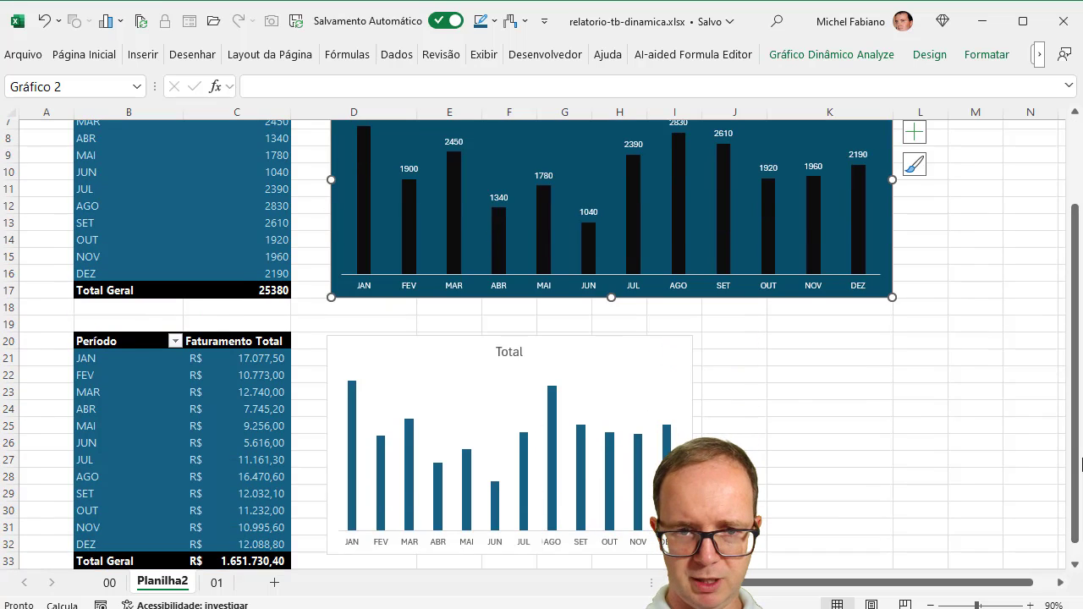
Widen and heighten the revenue chart to match the production chart above.
left_click_drag(667, 337, 671, 335)
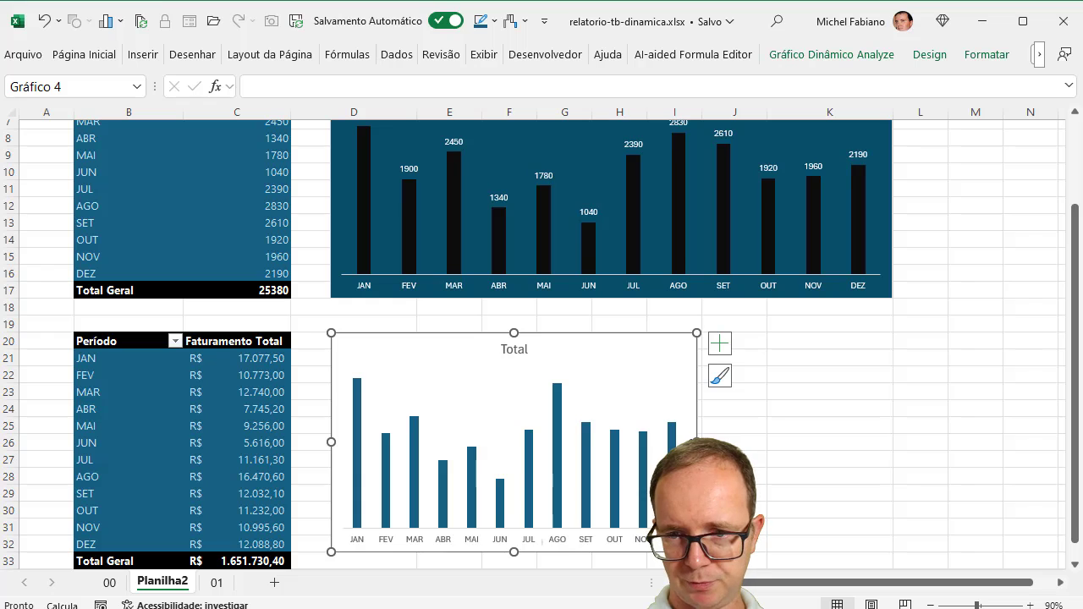
left_click_drag(696, 441, 894, 428)
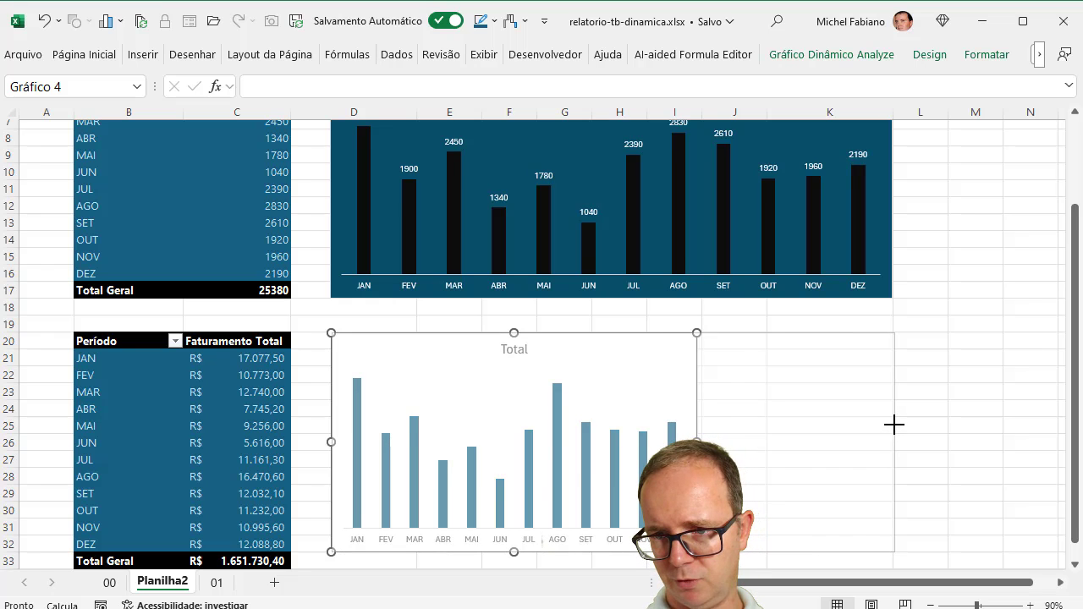
left_click(1075, 564)
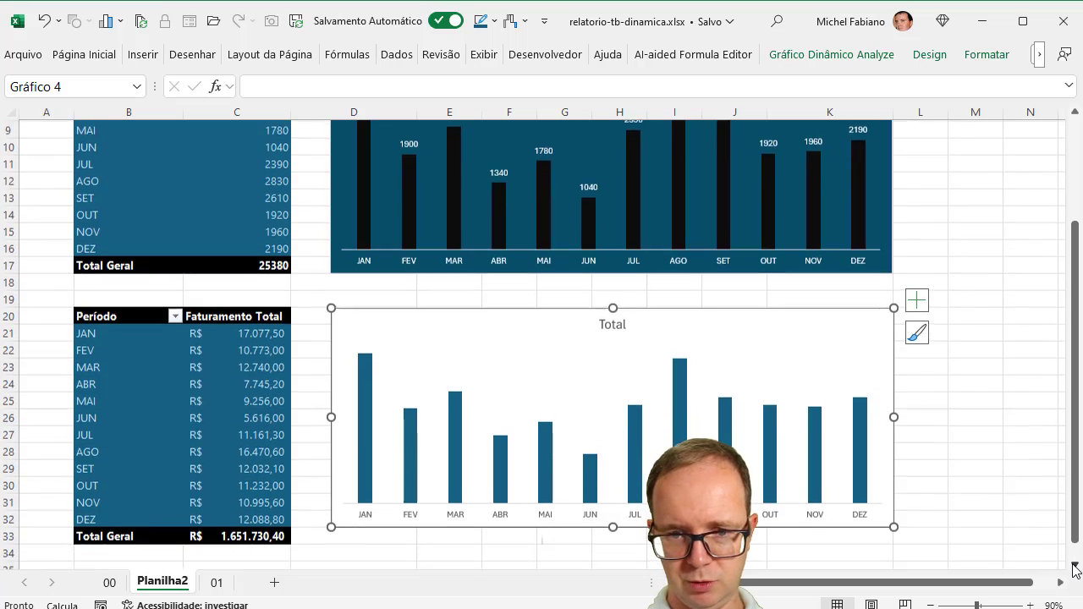
left_click_drag(614, 475, 617, 492)
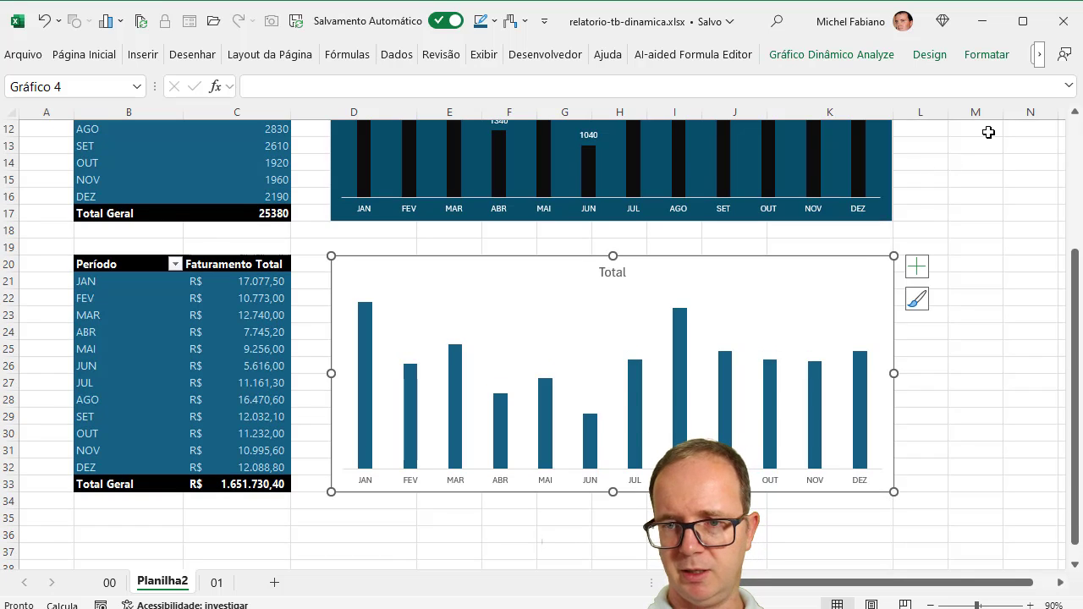
Fill the revenue chart's background with the dark blue theme colour.
left_click(987, 54)
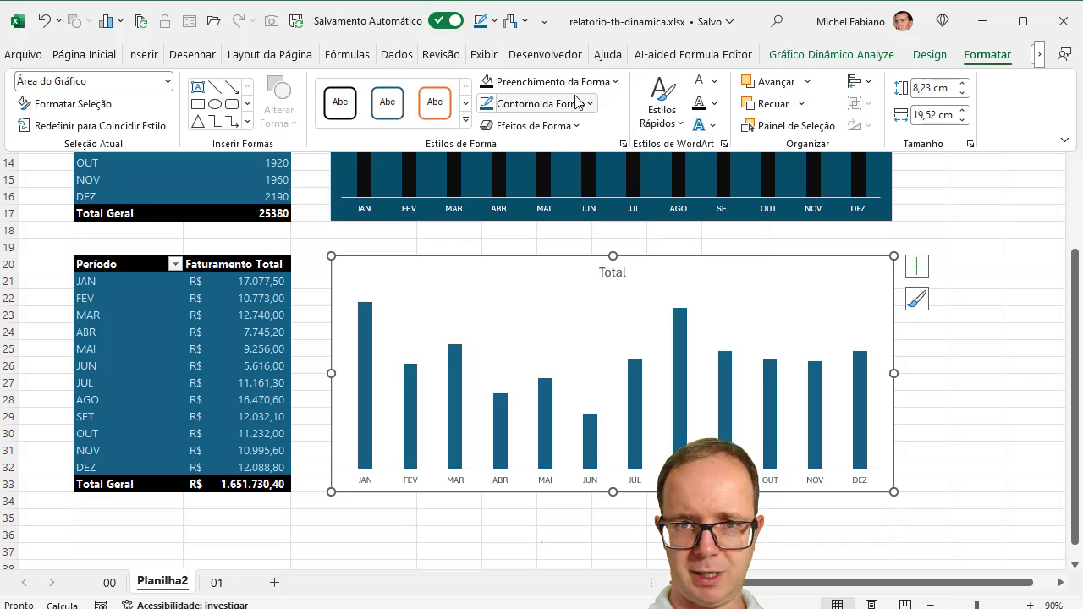
left_click(575, 85)
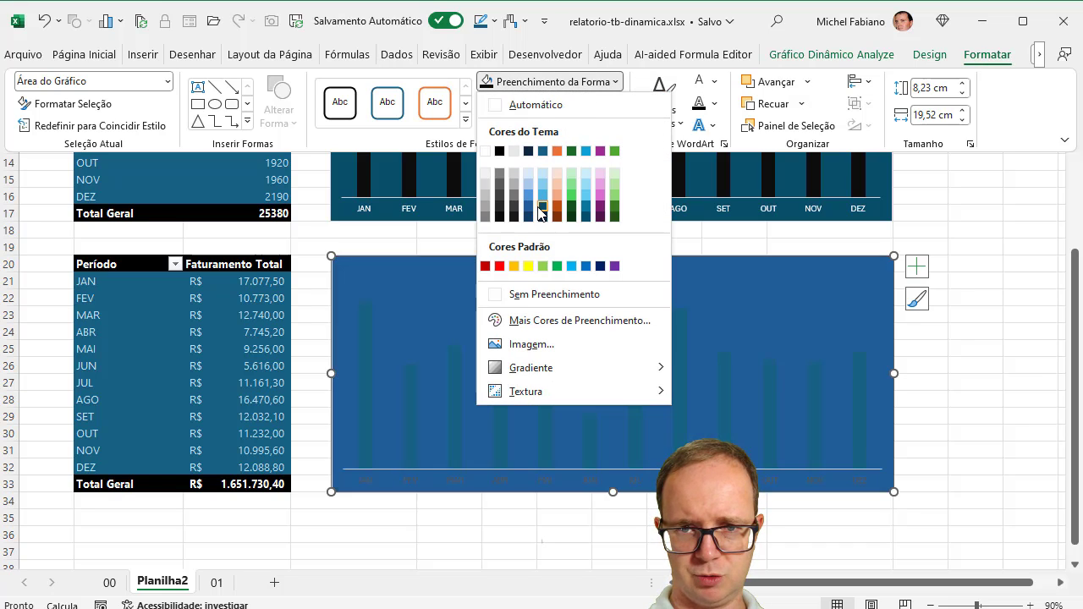
left_click(540, 209)
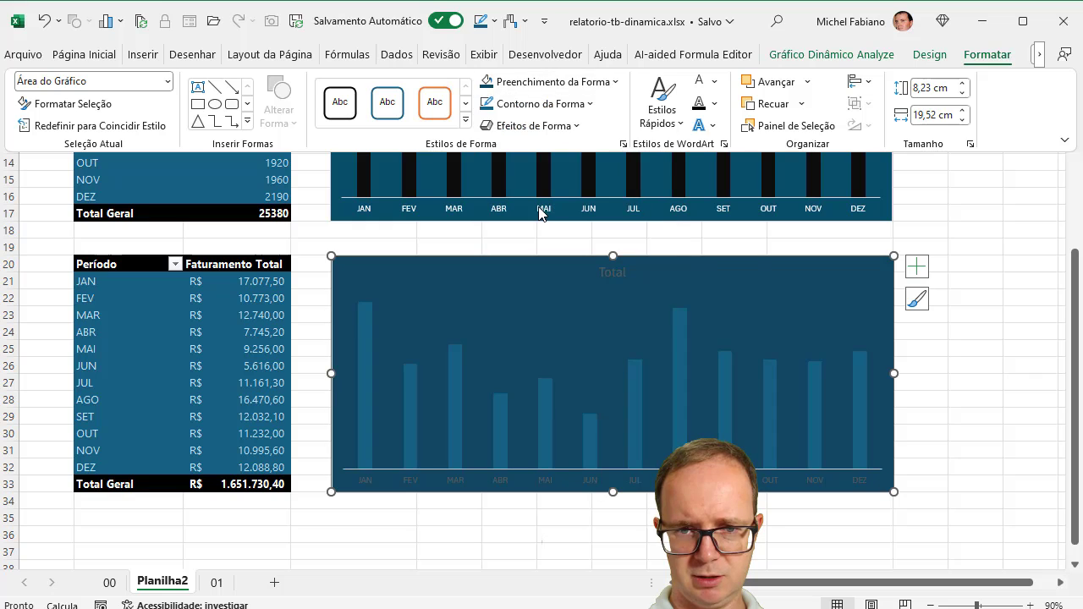
left_click(366, 332)
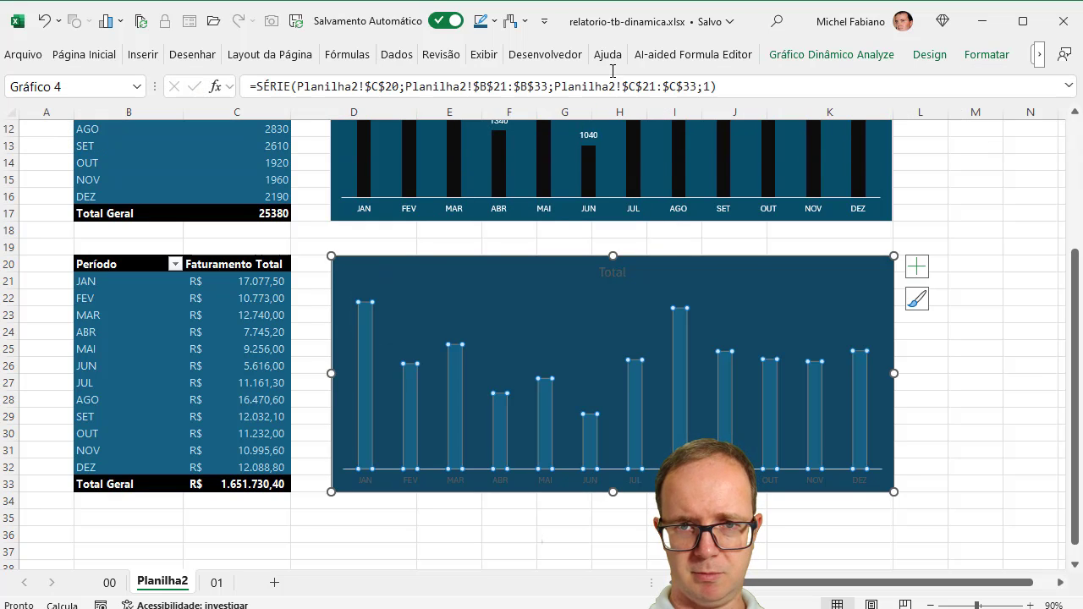
Fill the revenue chart's bars with solid black.
left_click(987, 54)
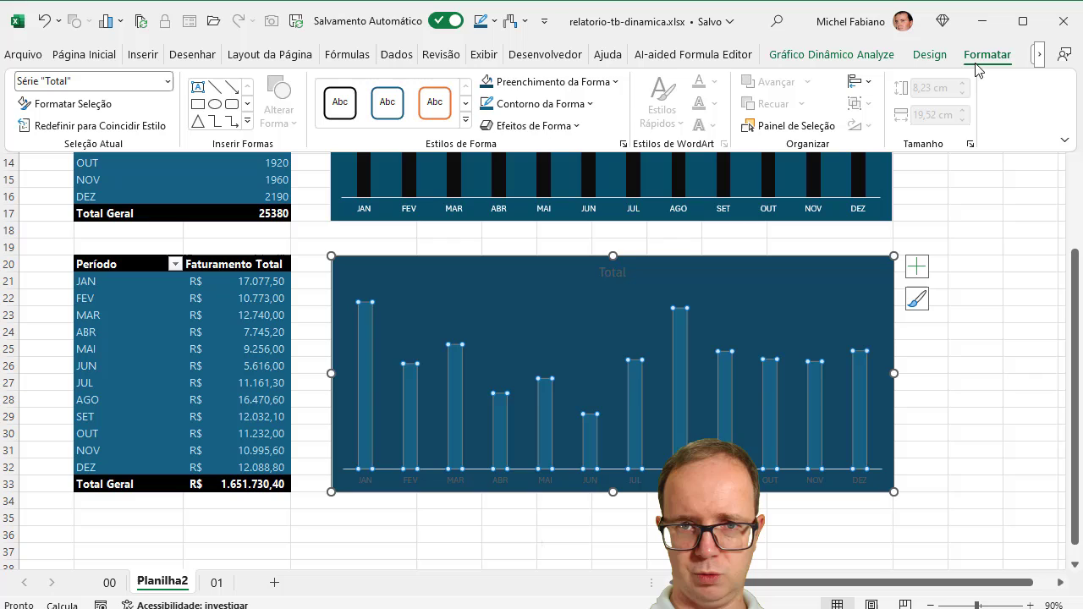
left_click(535, 82)
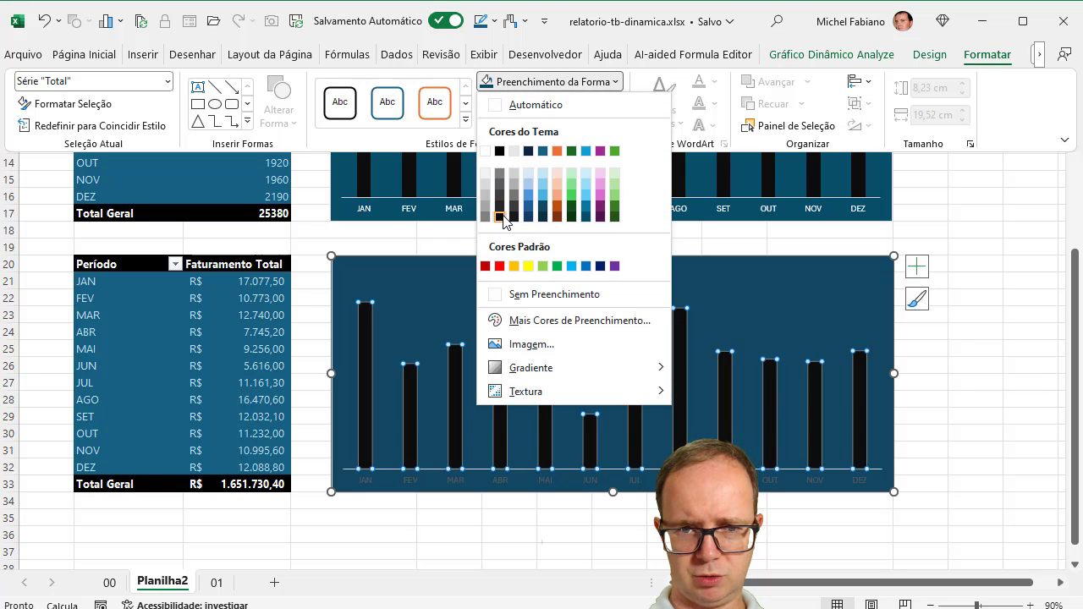
left_click(500, 217)
left_click(552, 82)
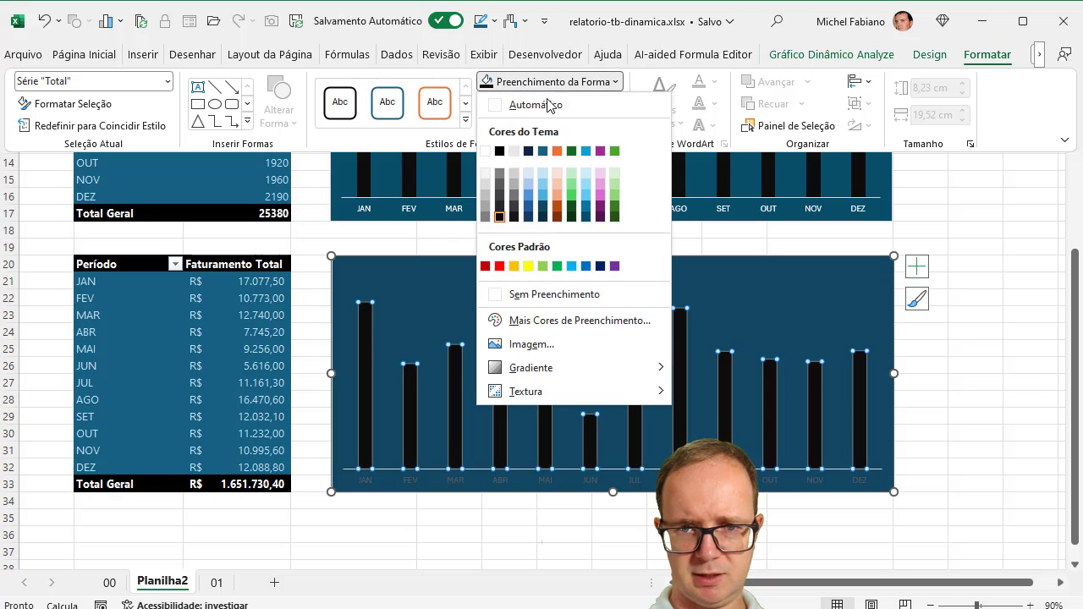
left_click(500, 153)
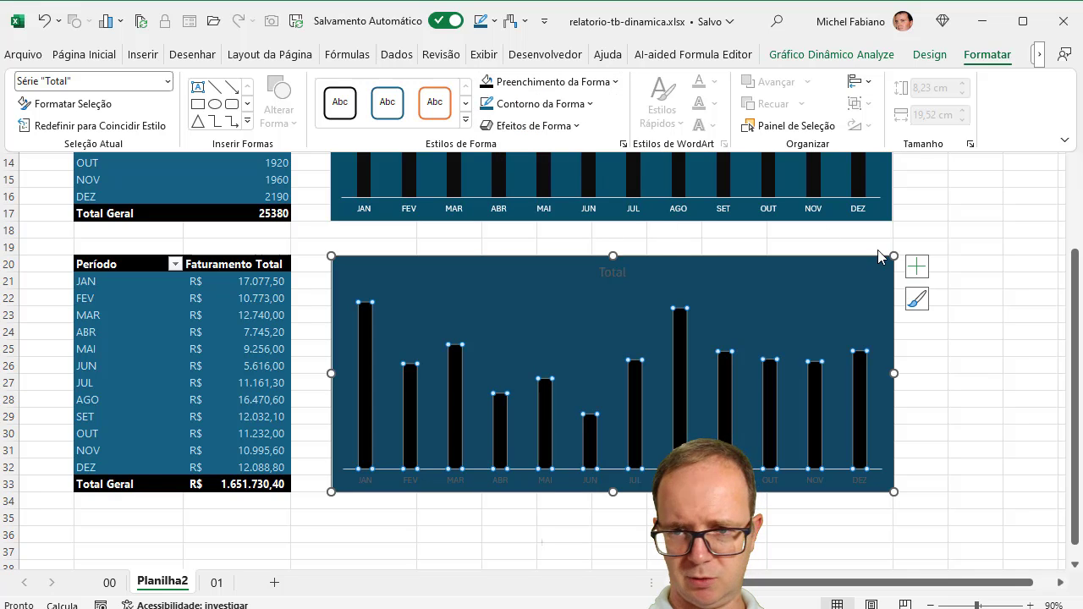
Turn the revenue chart's 'Total' title and month labels white.
left_click(89, 56)
left_click(388, 256)
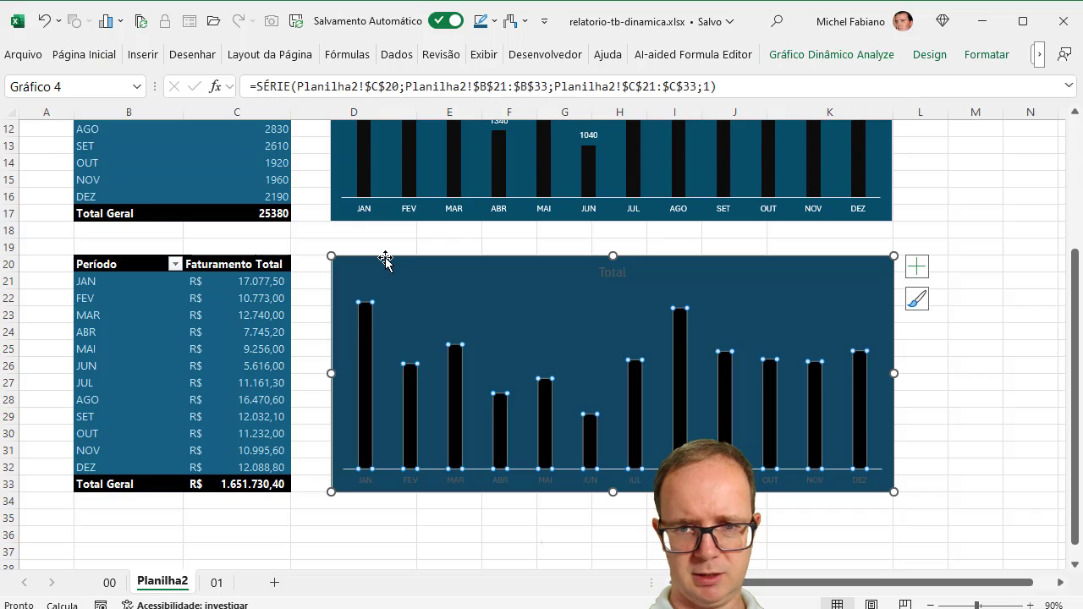
left_click(386, 258)
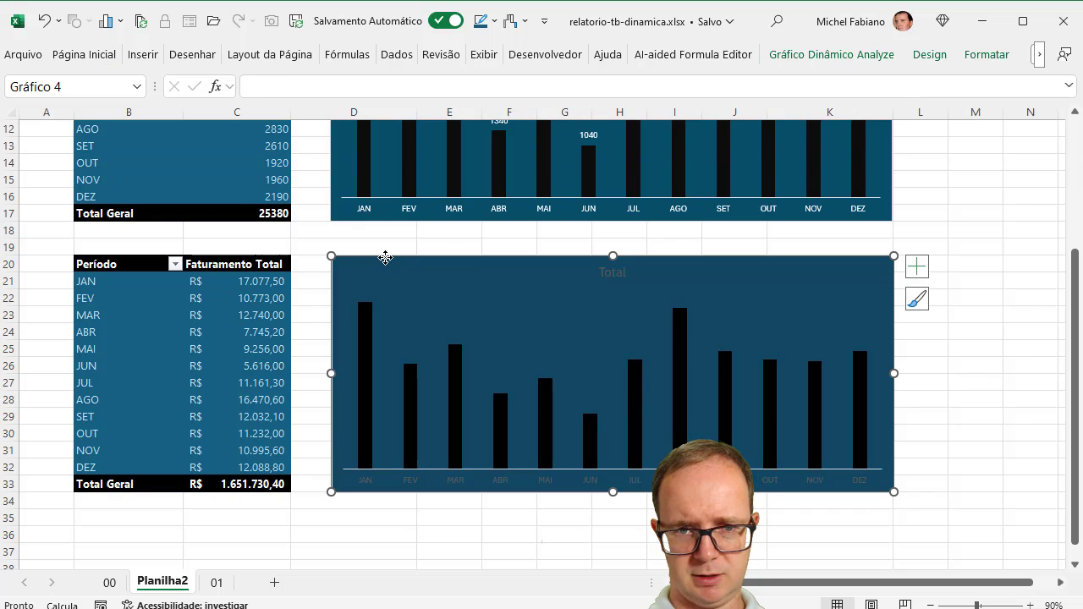
left_click(84, 54)
left_click(294, 116)
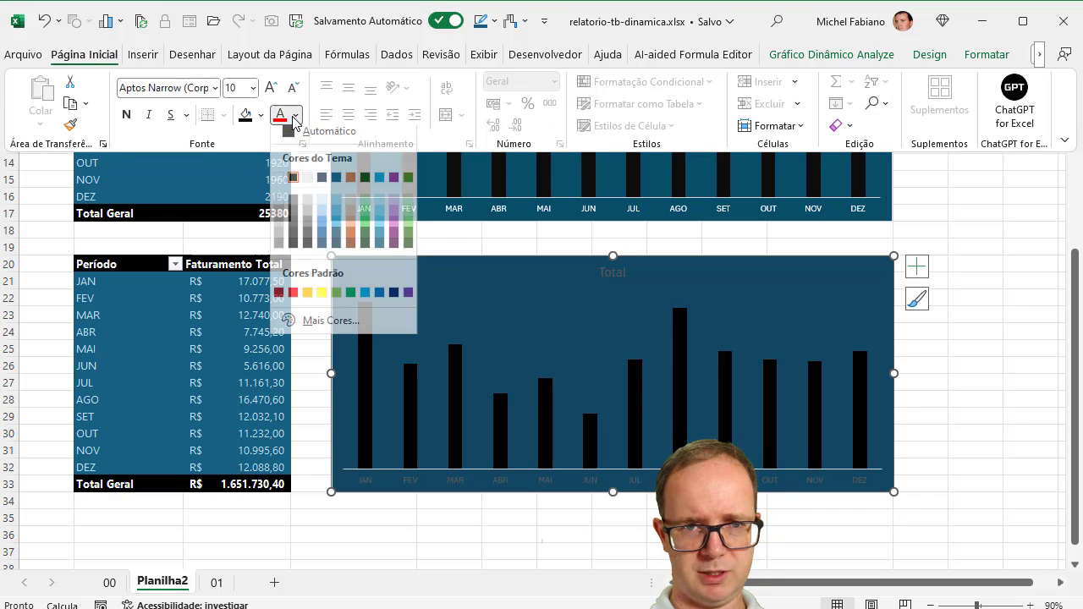
left_click(308, 177)
left_click(612, 273)
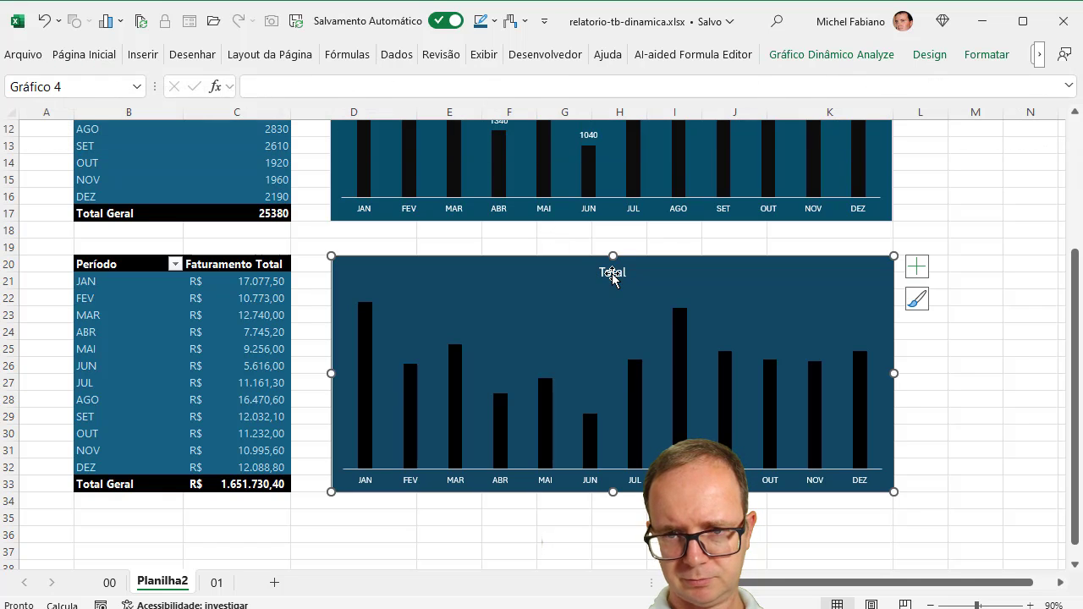
Retitle the revenue chart 'Total de Faturamento'.
double_click(612, 273)
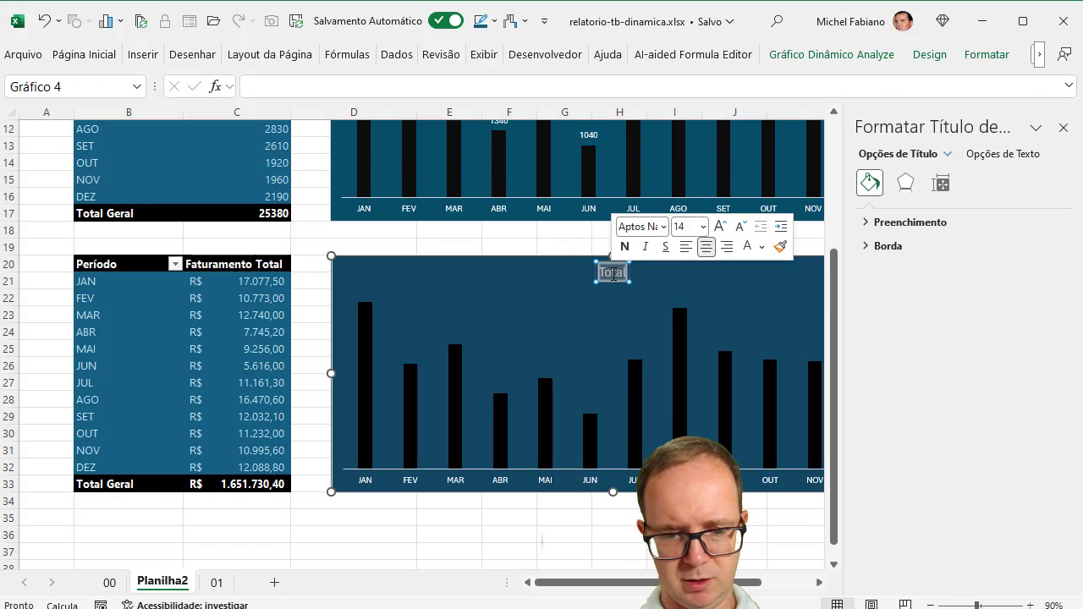
key("BackSpace")
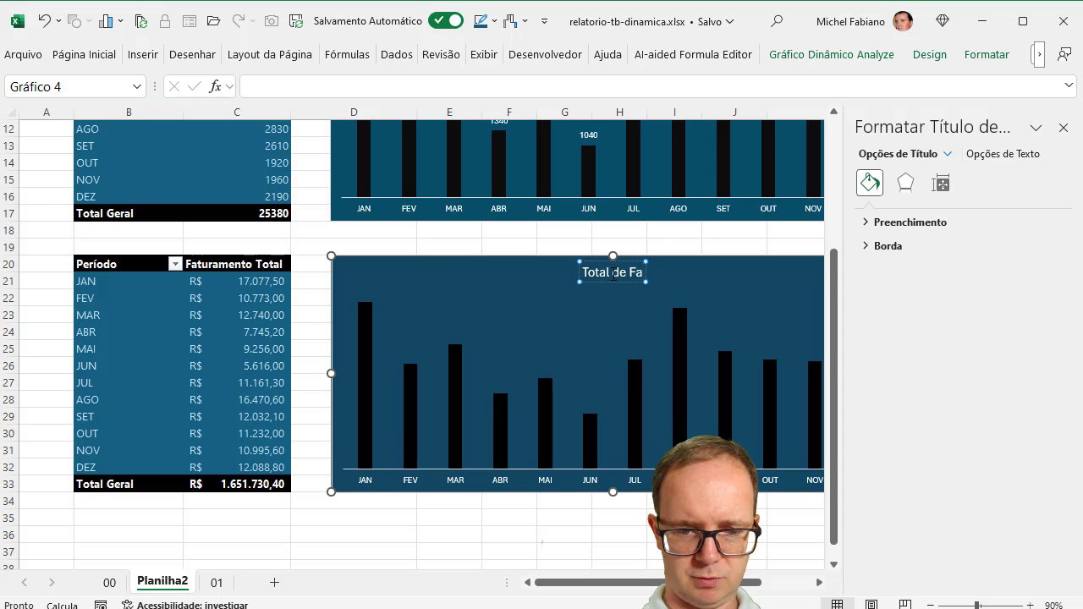
type("turamento M")
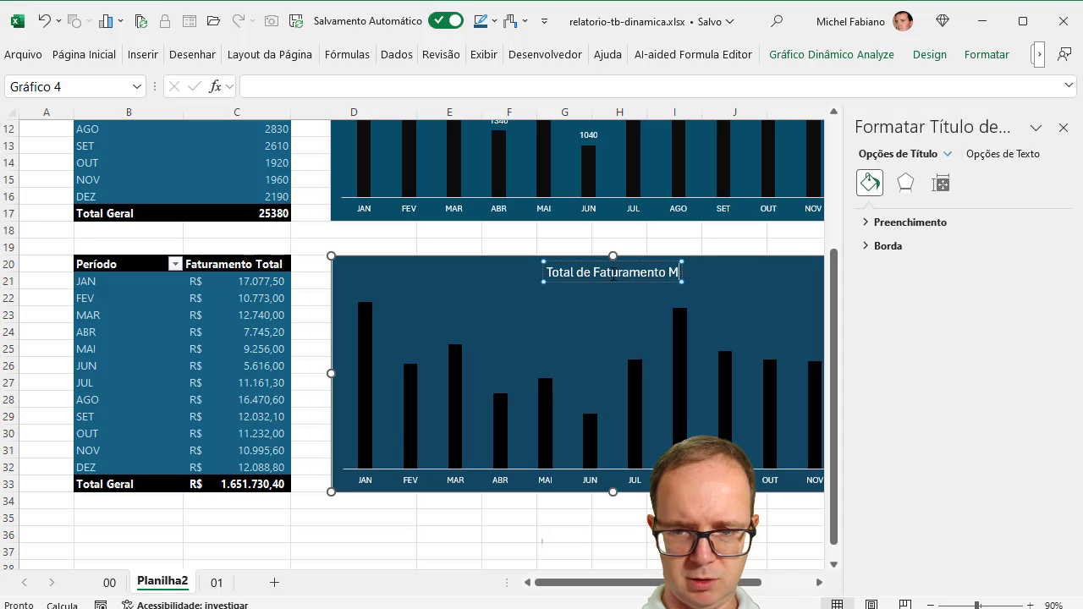
type("ês a")
key("BackSpace")
key("BackSpace")
key("BackSpace")
key("BackSpace")
key("BackSpace")
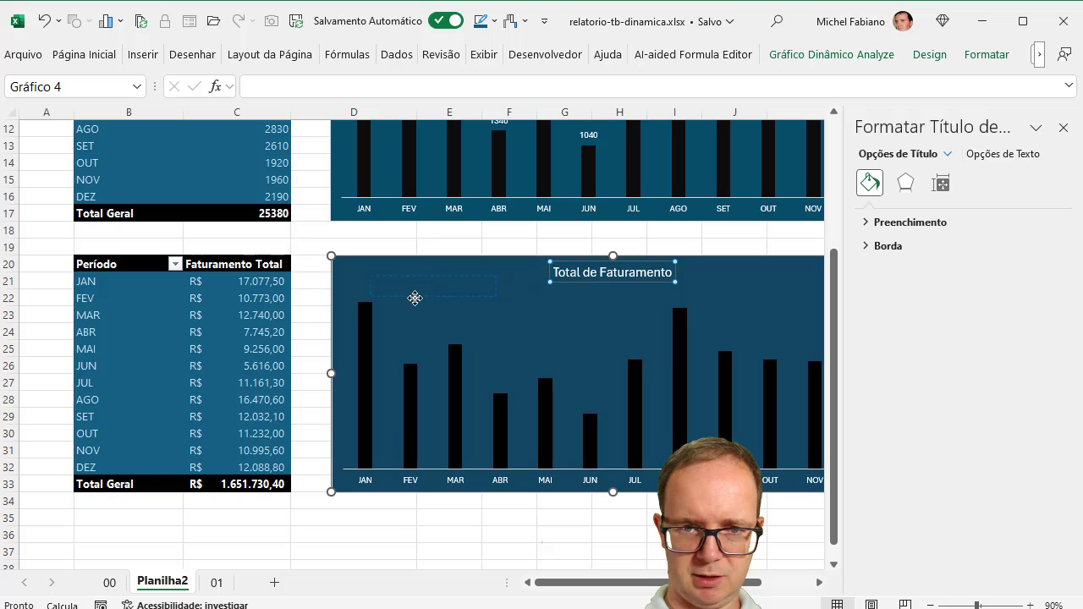
Move the chart title to the top-left and lower the plot area beneath it.
left_click_drag(409, 282, 409, 282)
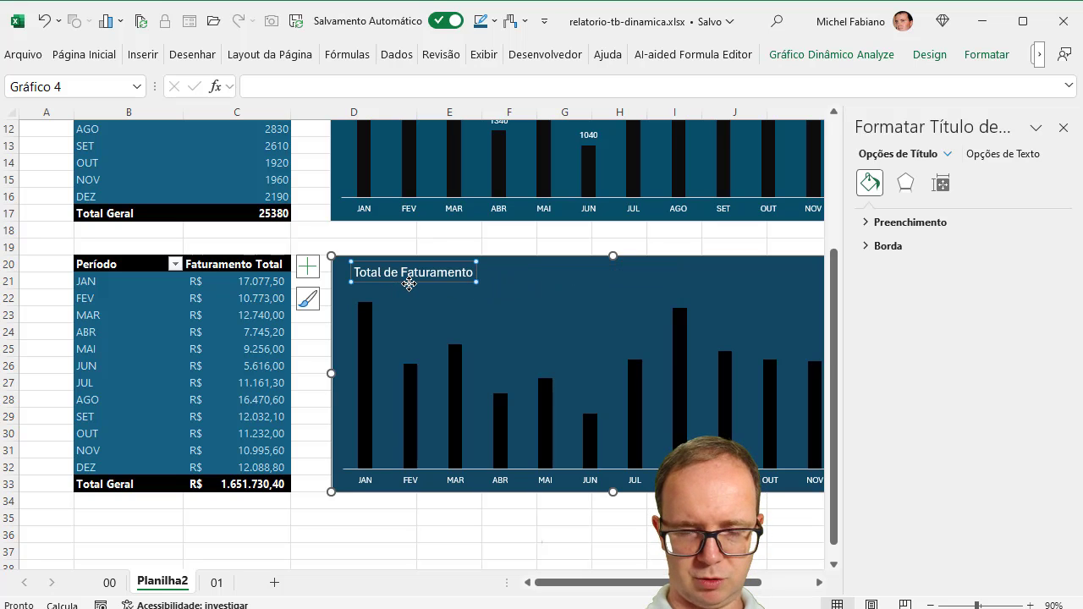
left_click(541, 326)
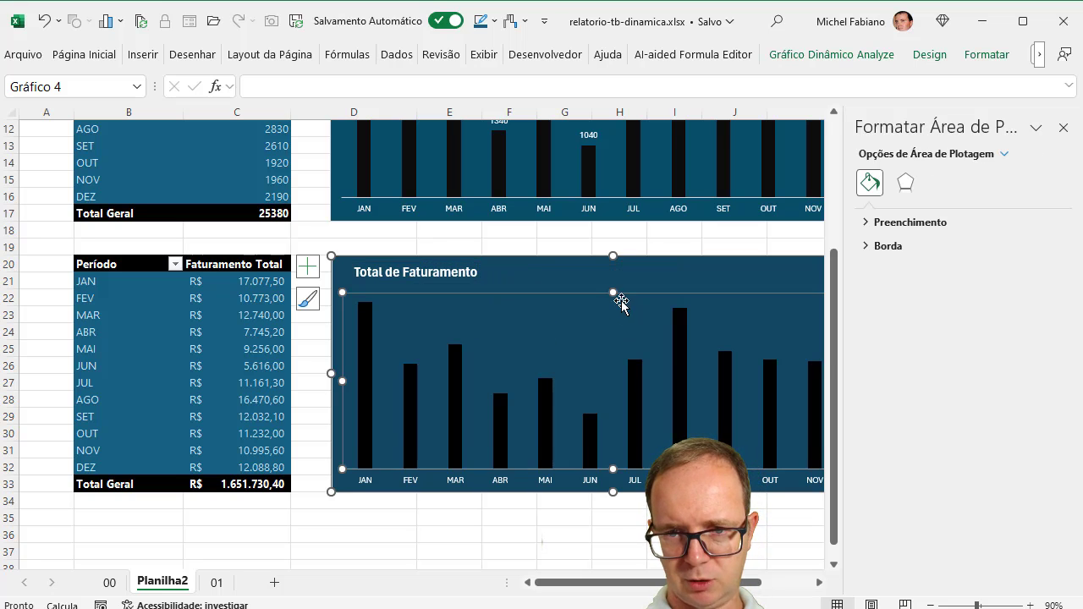
left_click_drag(618, 307, 617, 308)
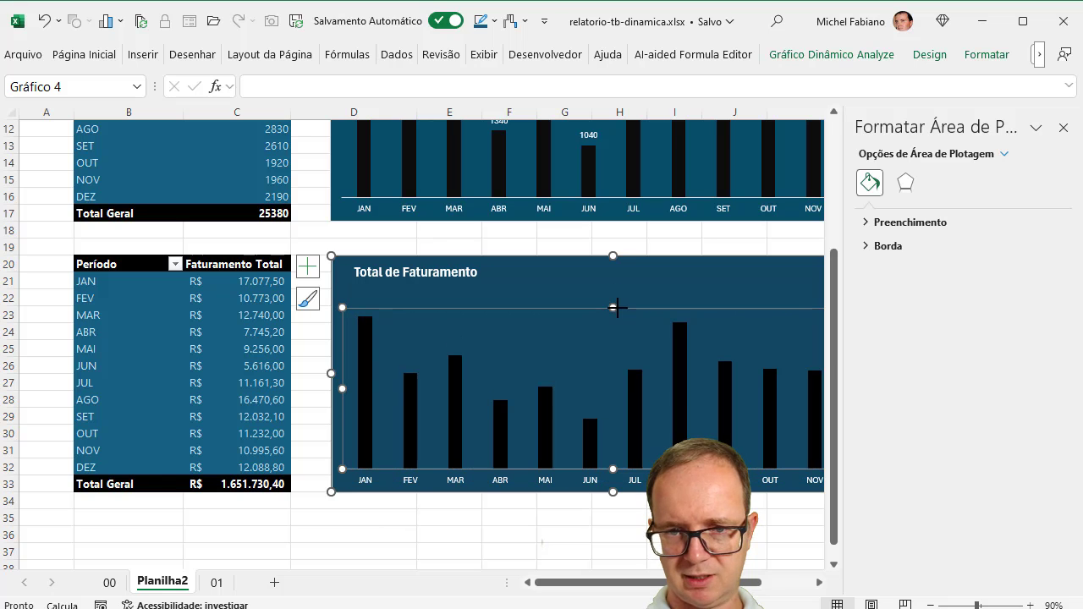
left_click(1065, 129)
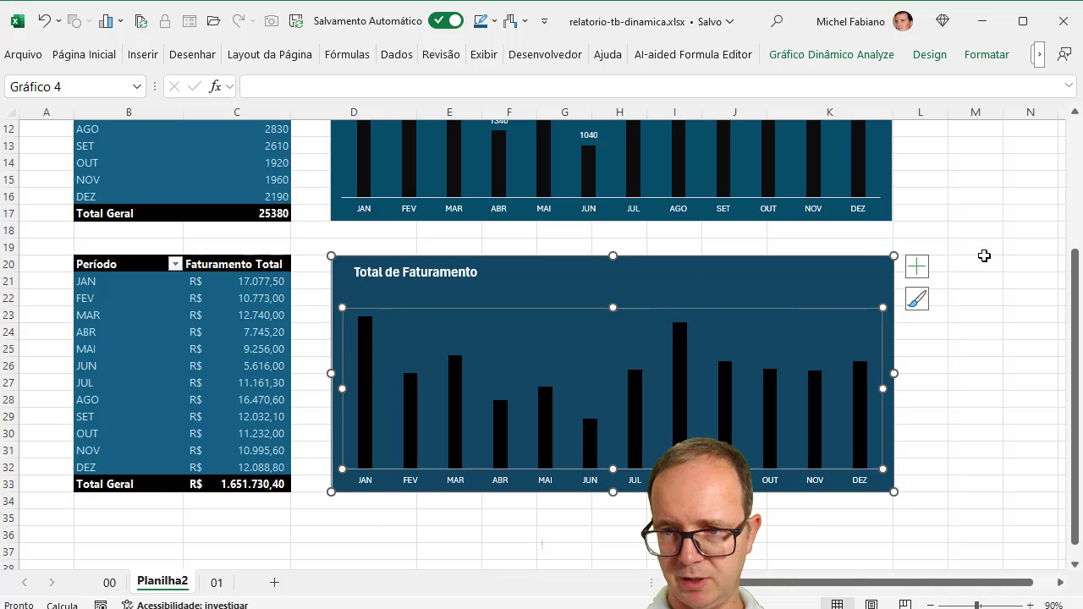
Add R$ value labels above every revenue bar.
left_click(918, 267)
left_click(172, 338)
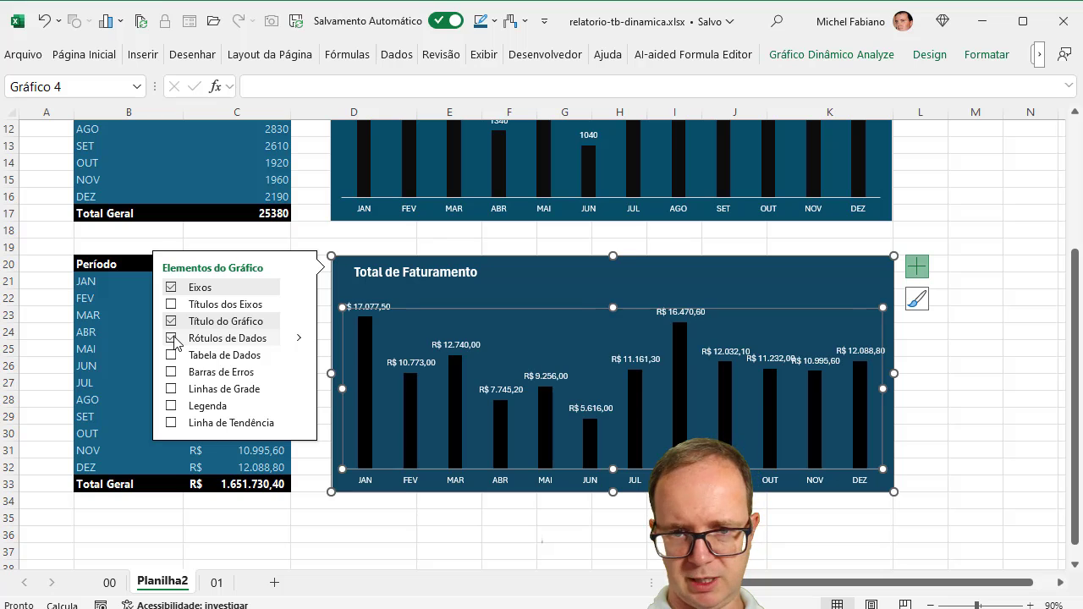
left_click(947, 323)
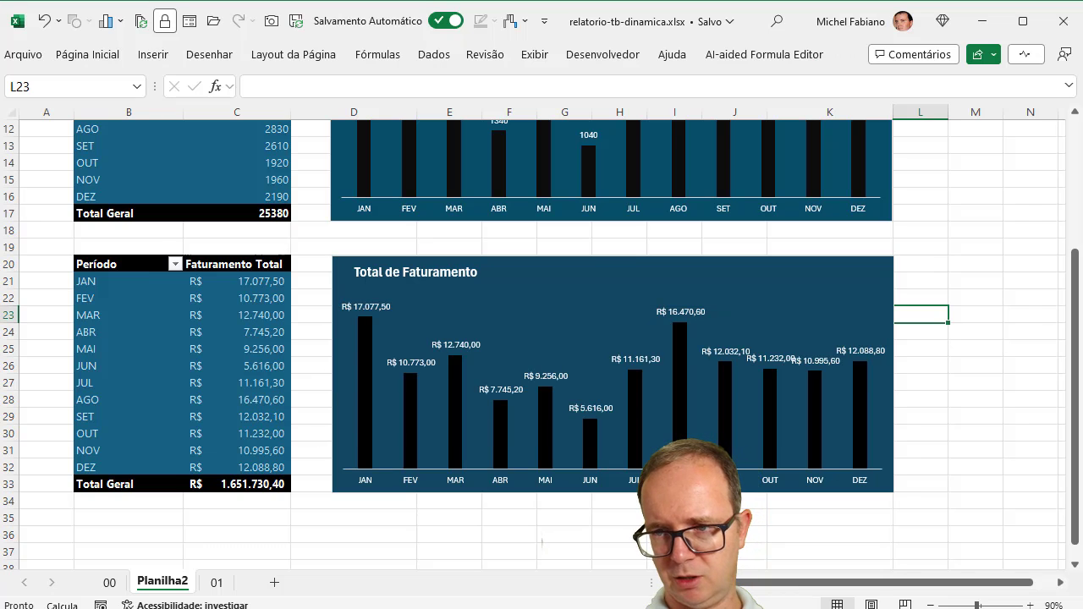
Hide the worksheet gridlines and the formula bar.
scroll(1077, 235, "up", 4)
left_click_drag(1077, 235, 1076, 163)
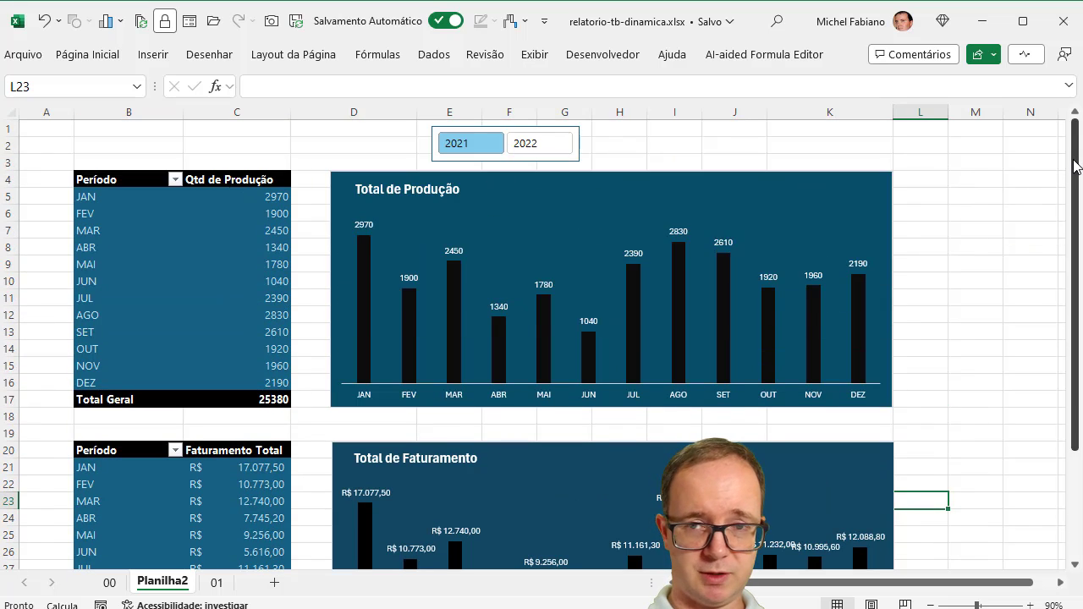
left_click(533, 54)
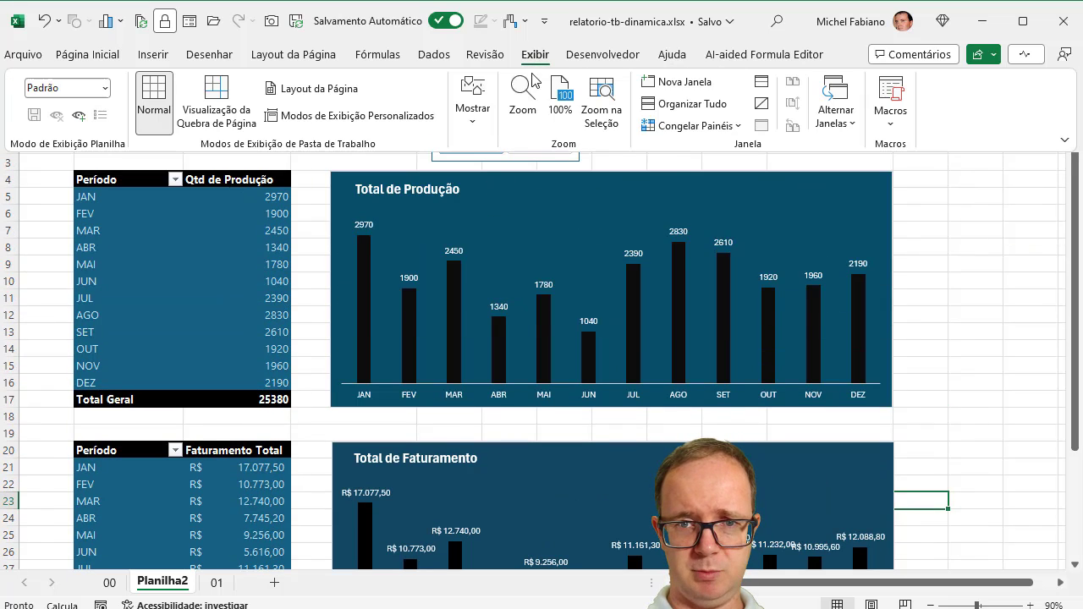
left_click(473, 102)
left_click(520, 185)
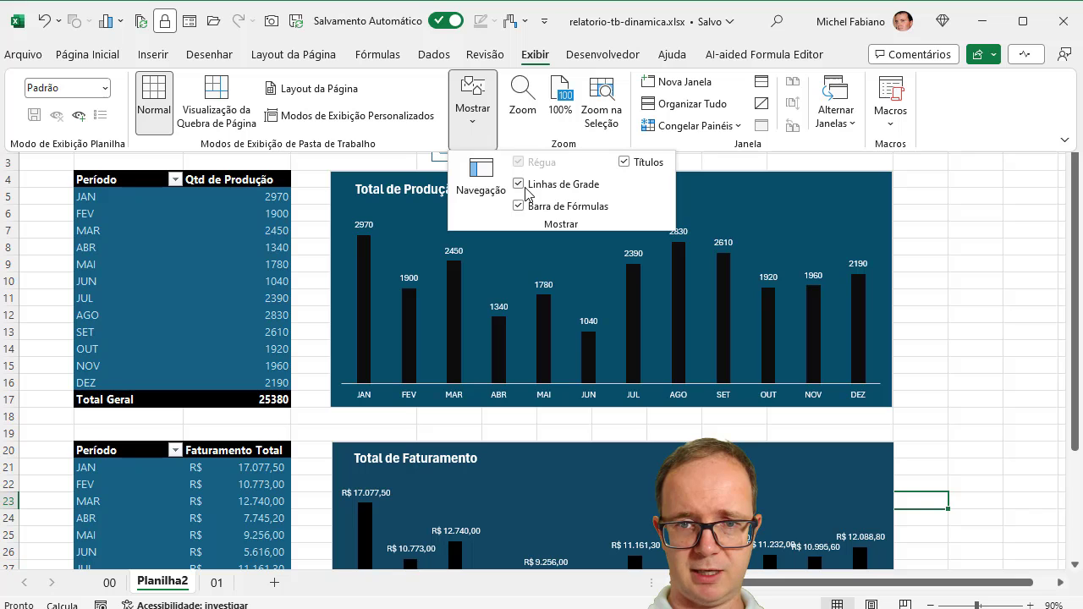
left_click(520, 206)
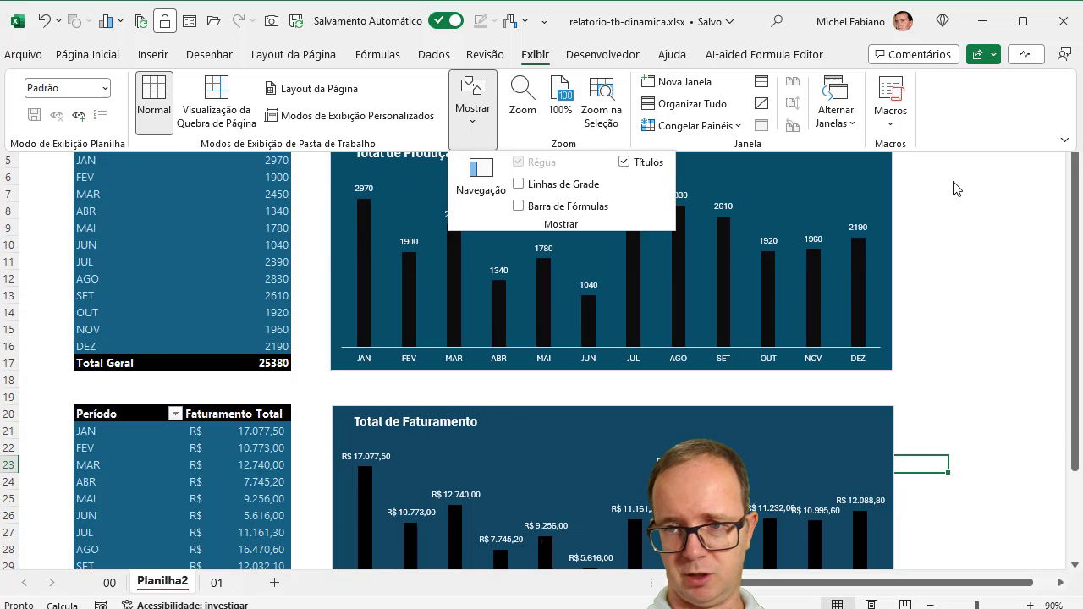
key("Escape")
key("ctrl+F1")
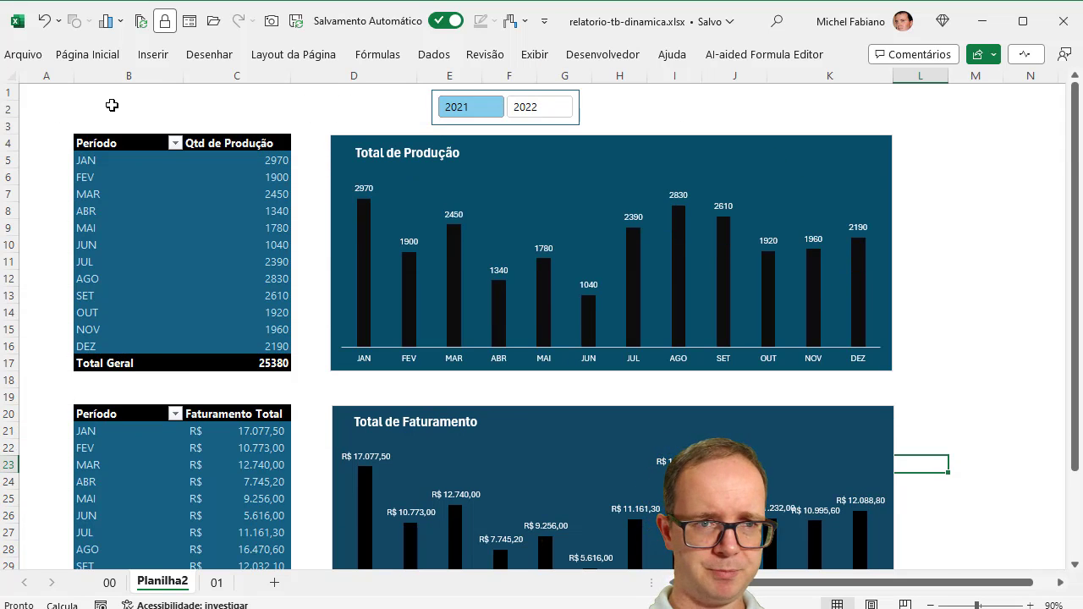
left_click(111, 105)
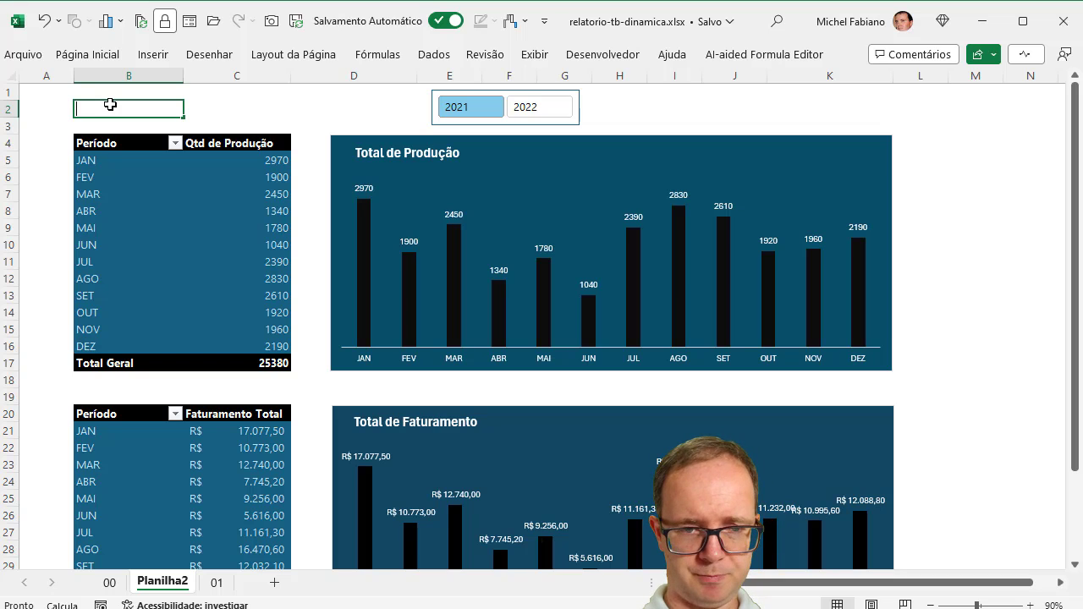
Enter 'Relatório de Produção' in B2 as a bold 18-pt title.
type("Relatorio de Produção")
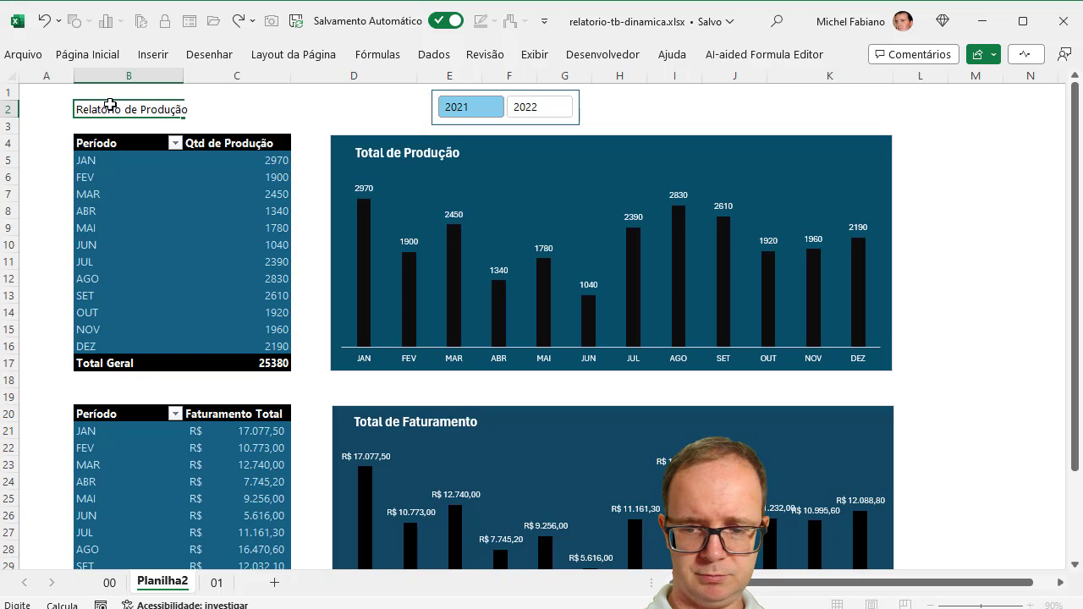
left_click(110, 104)
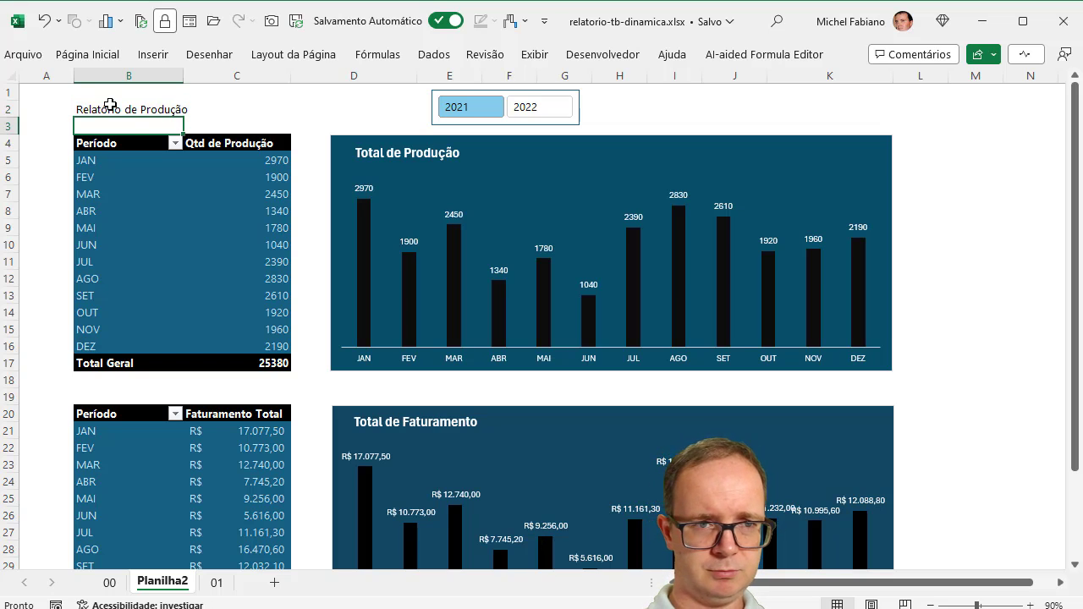
left_click(98, 60)
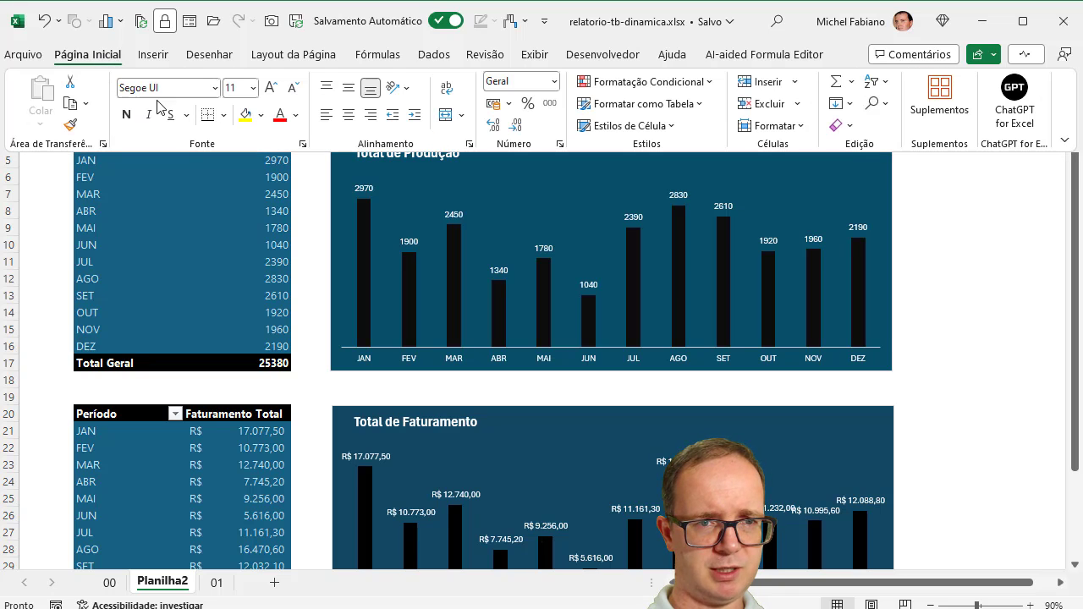
left_click(271, 89)
left_click(271, 88)
left_click(271, 88)
left_click(271, 88)
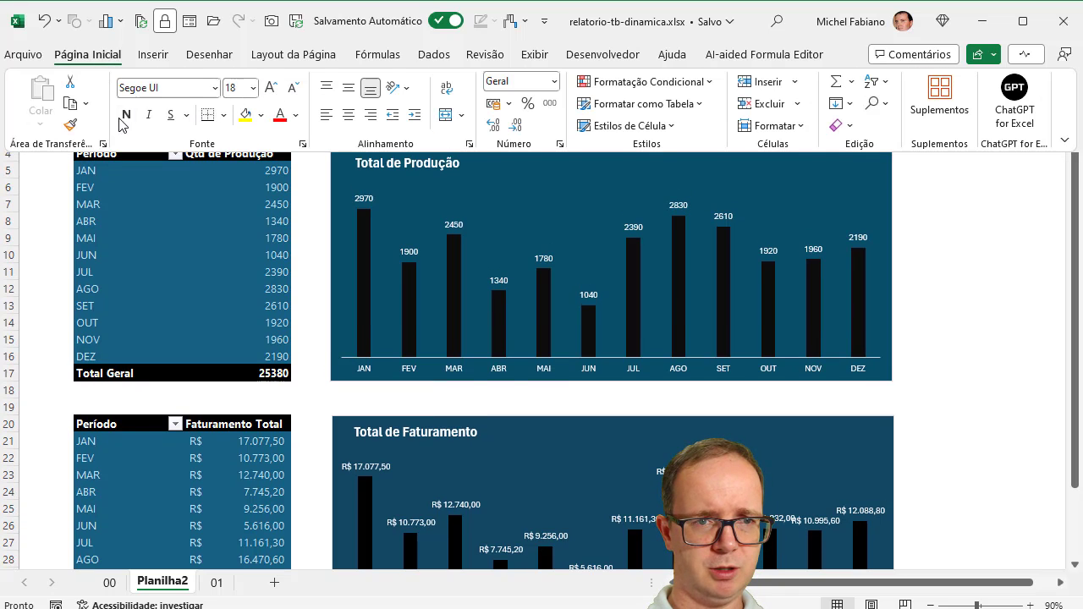
left_click(941, 266)
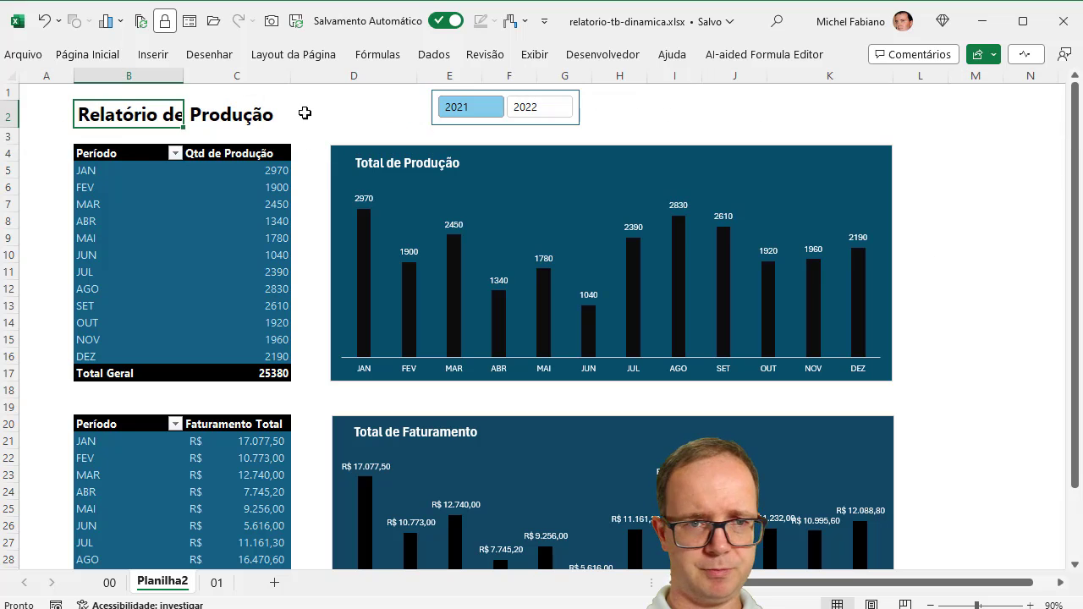
Give row 2 a black fill with white text.
left_click(13, 115)
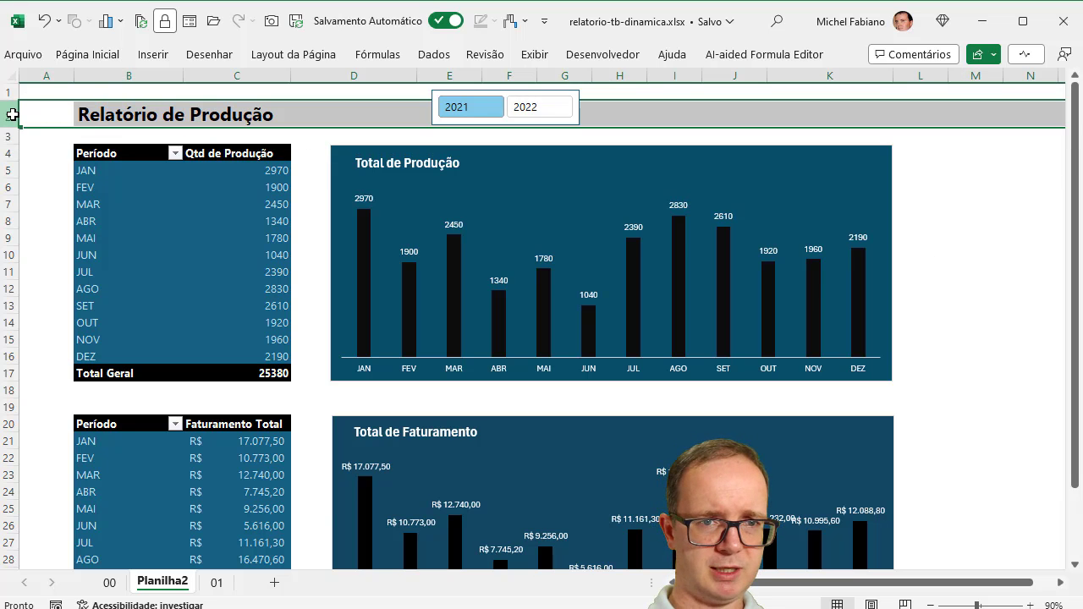
left_click(117, 56)
left_click(261, 115)
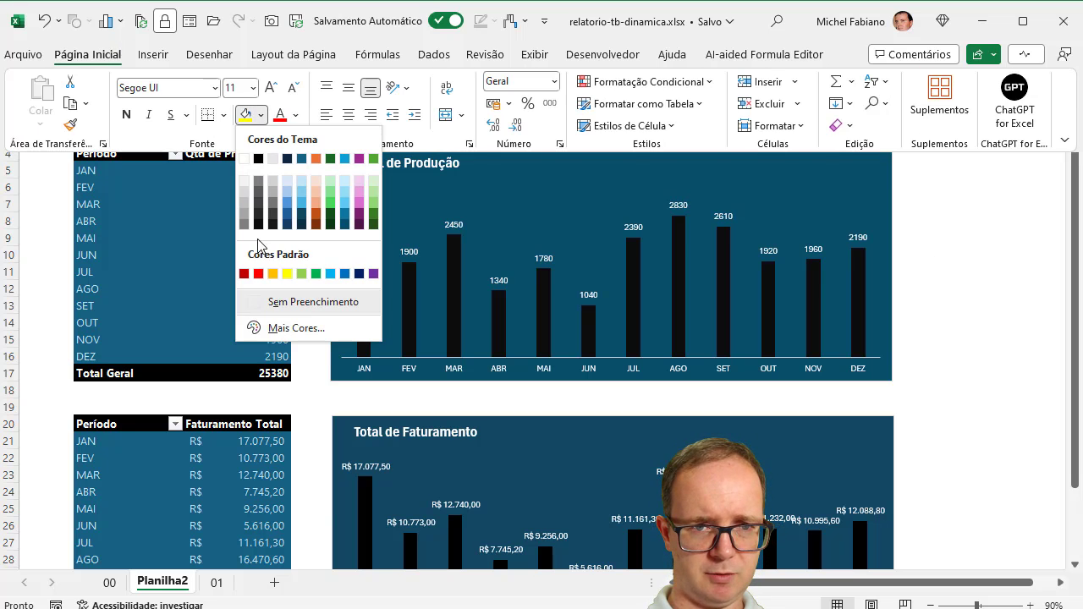
left_click(259, 226)
left_click(296, 116)
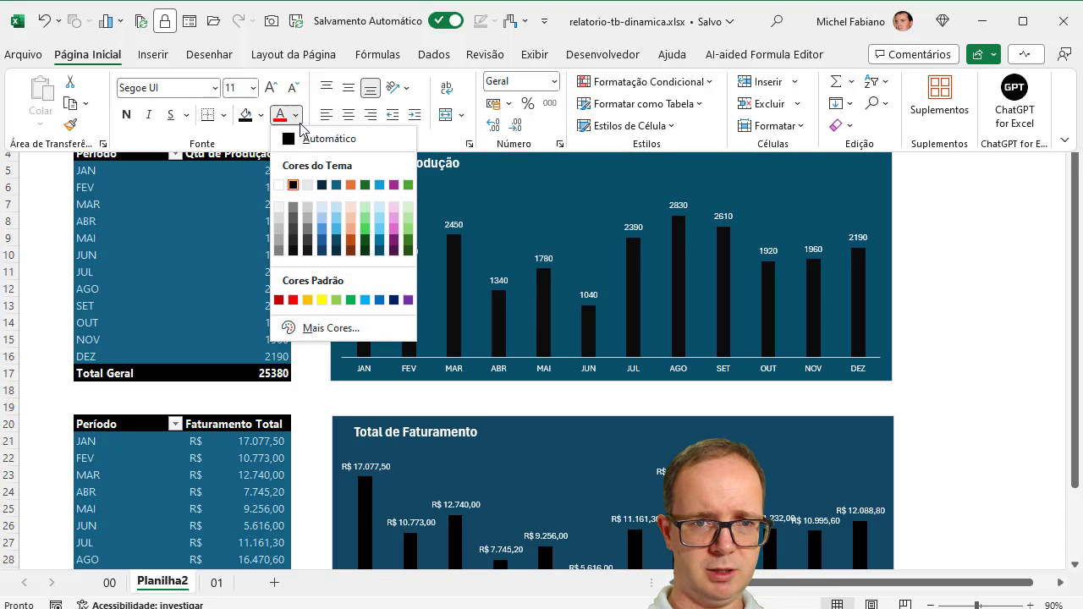
left_click(278, 191)
left_click(952, 220)
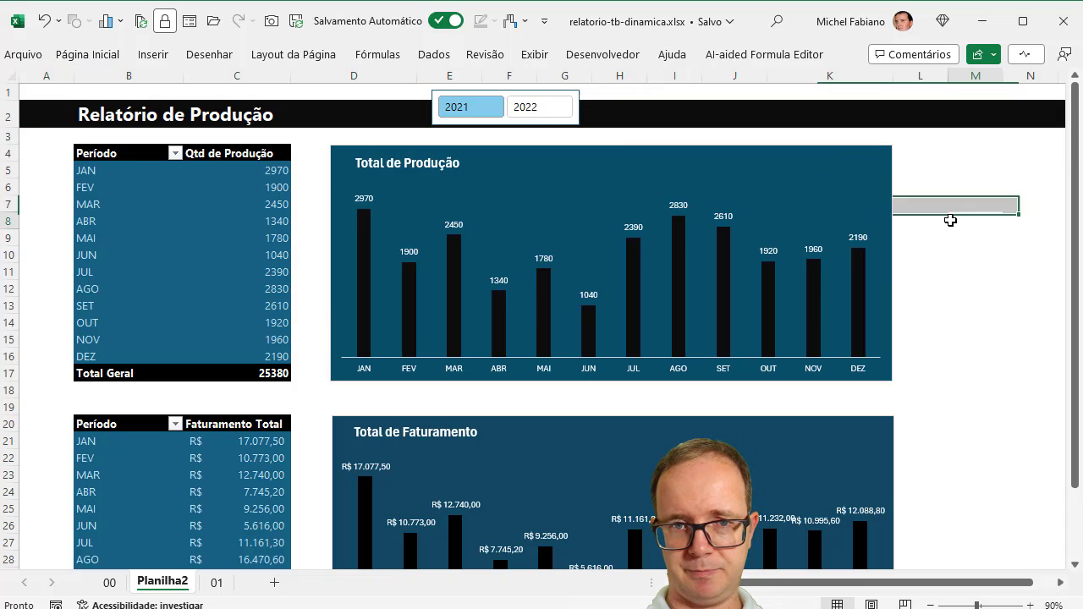
left_click(541, 90)
Move the year slicer onto the black band and apply the first dark slicer style.
left_click_drag(540, 91, 584, 98)
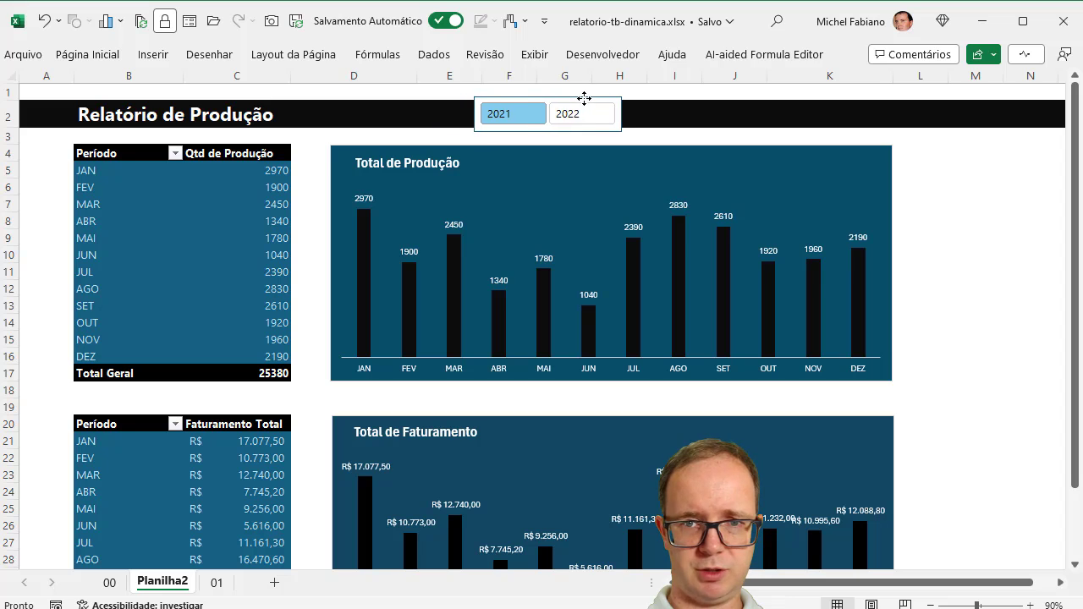
left_click(868, 54)
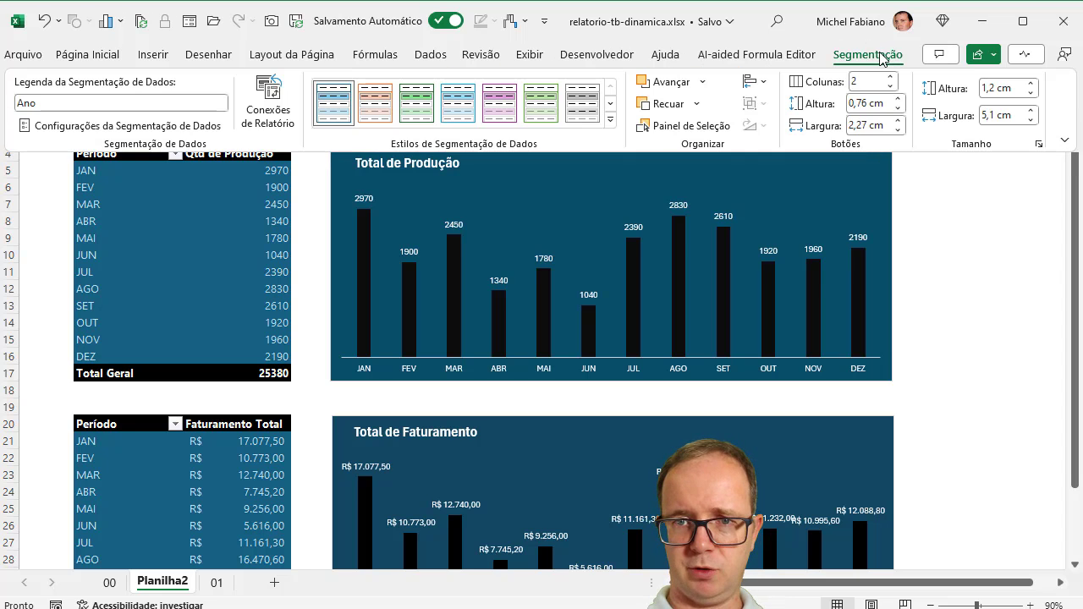
left_click(610, 119)
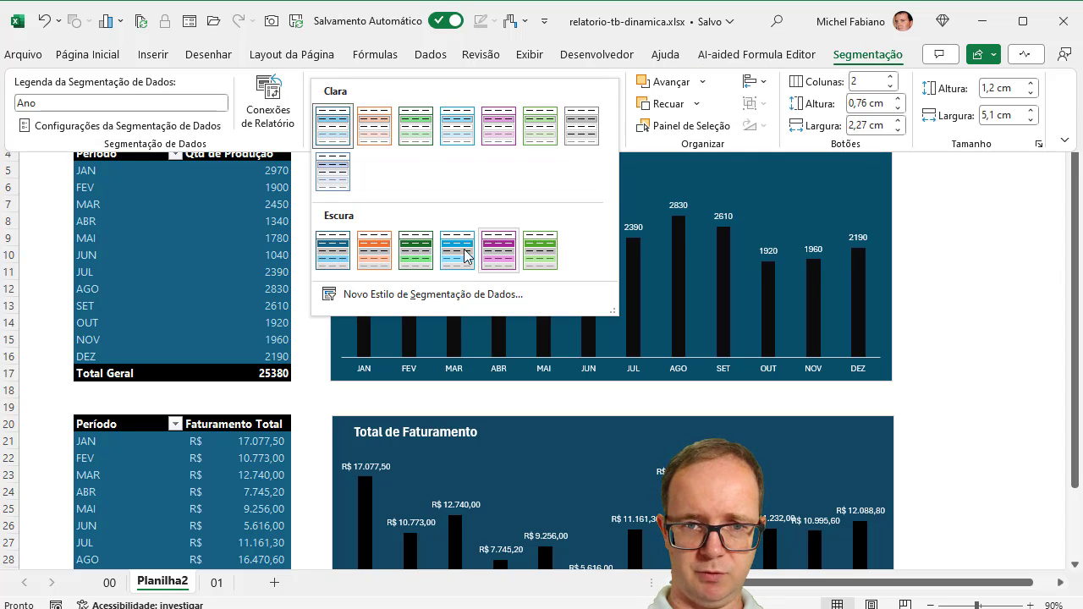
left_click(336, 253)
left_click(916, 201)
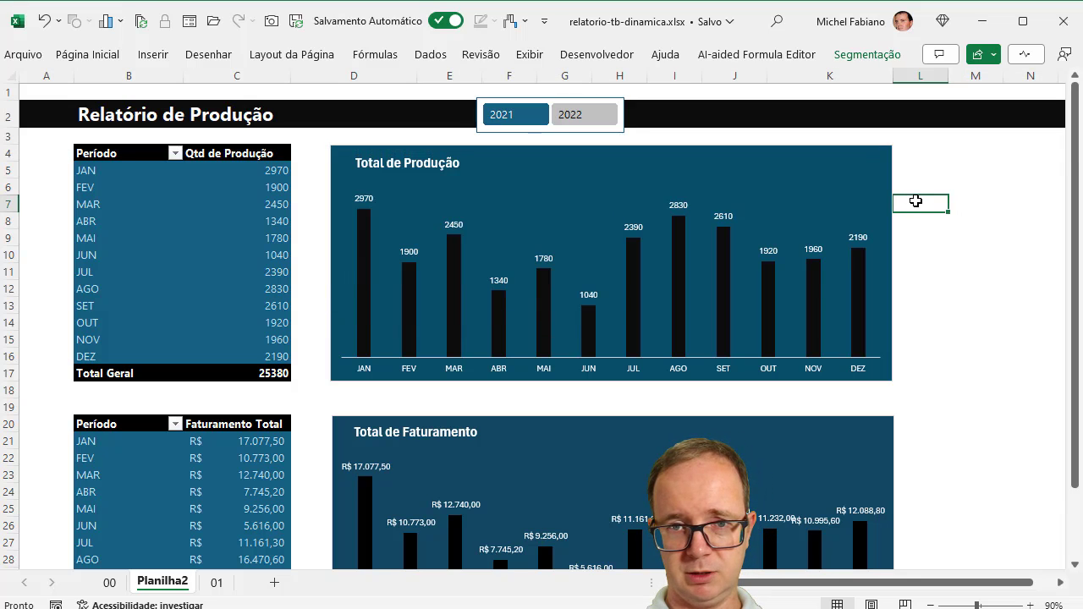
Shorten the year slicer to 0.91 cm so it fits the header band.
left_click(628, 102)
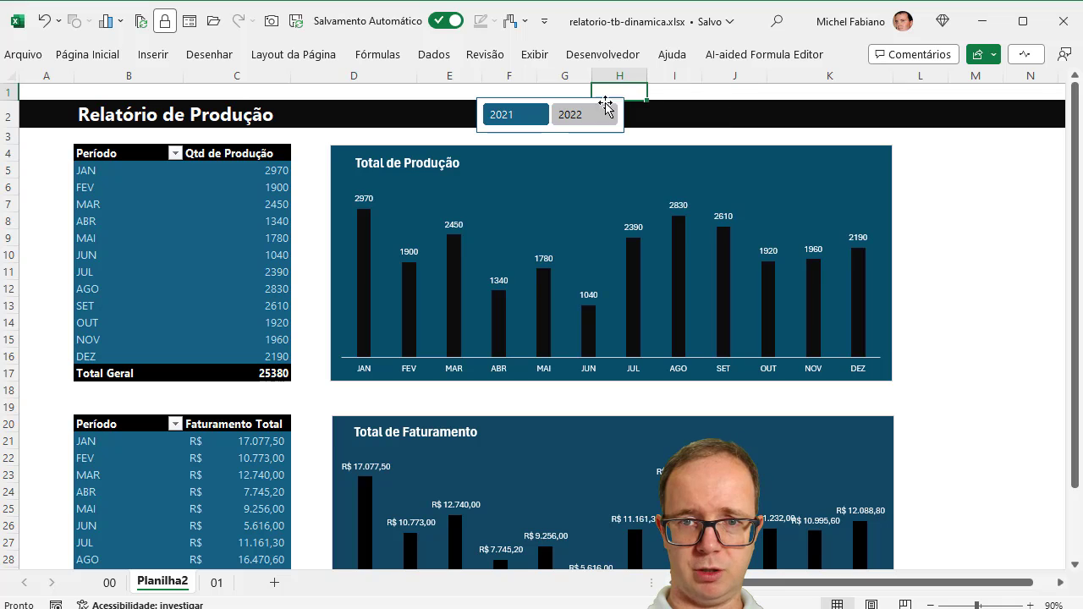
left_click(600, 99)
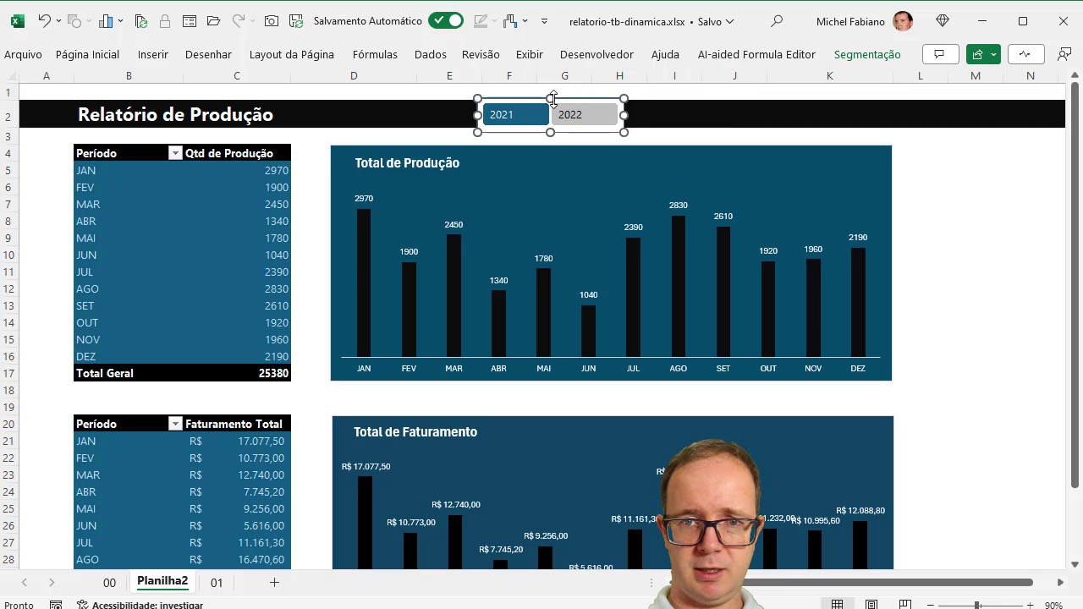
mouse_move(553, 99)
left_mouse_down()
mouse_move(575, 112)
mouse_move(578, 103)
left_mouse_up()
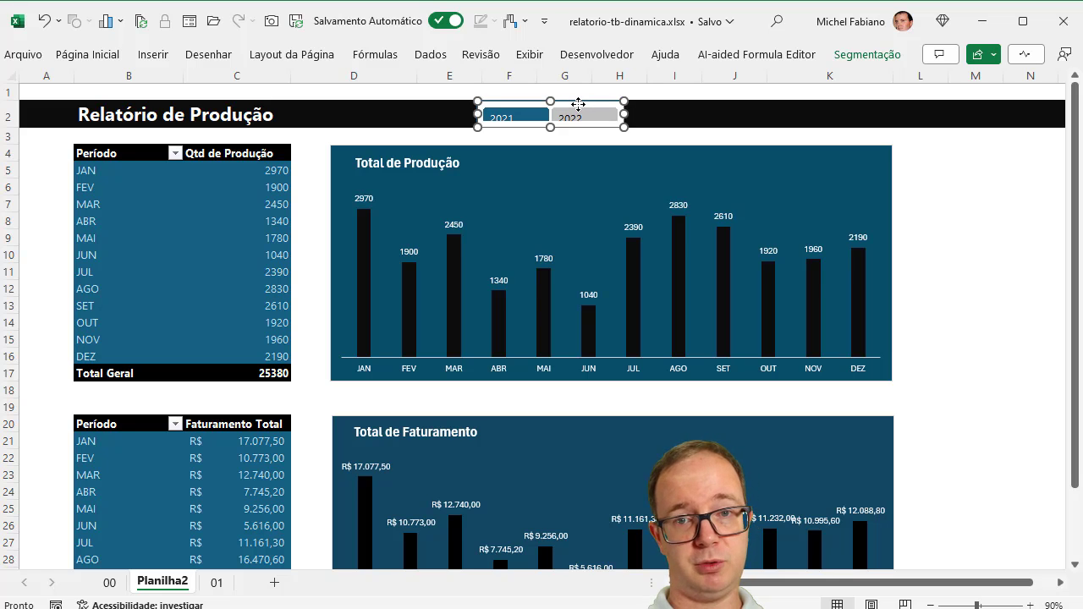
left_click(868, 55)
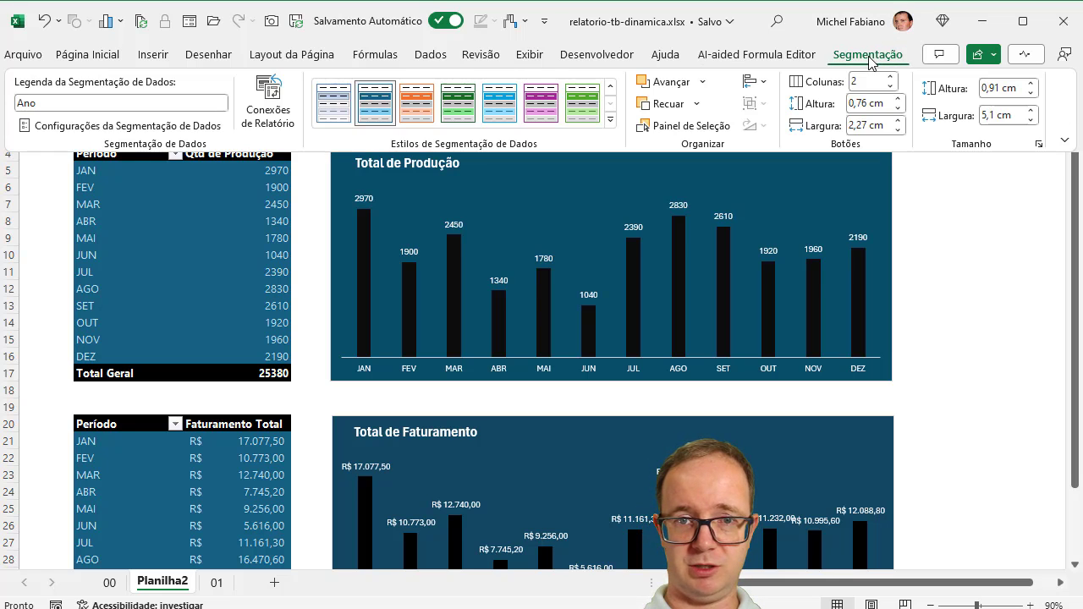
Duplicate the dark slicer style and give the whole slicer a black background.
right_click(378, 115)
left_click(425, 142)
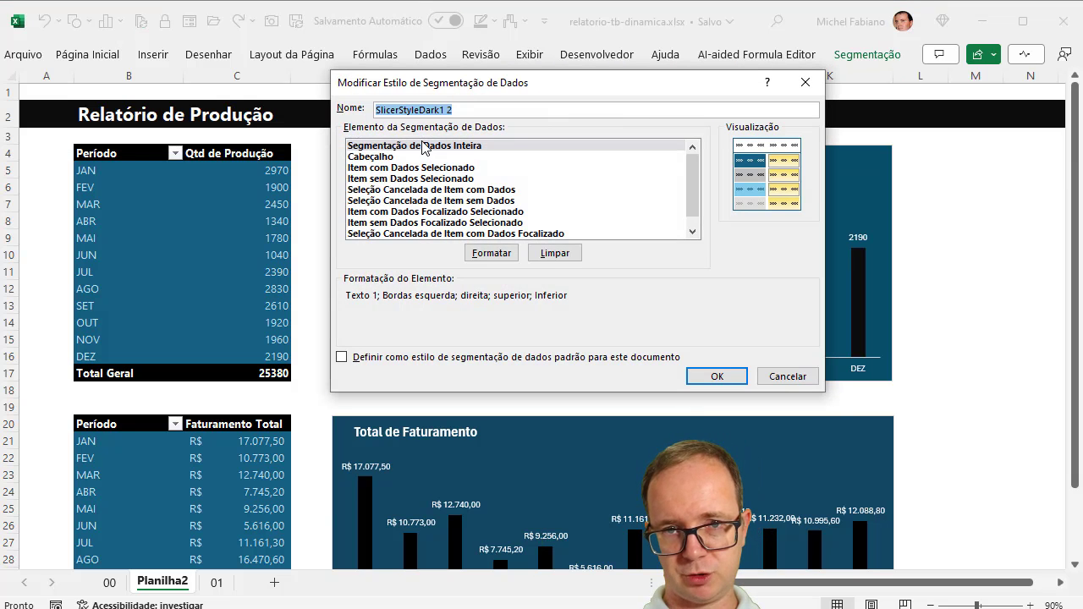
left_click(487, 254)
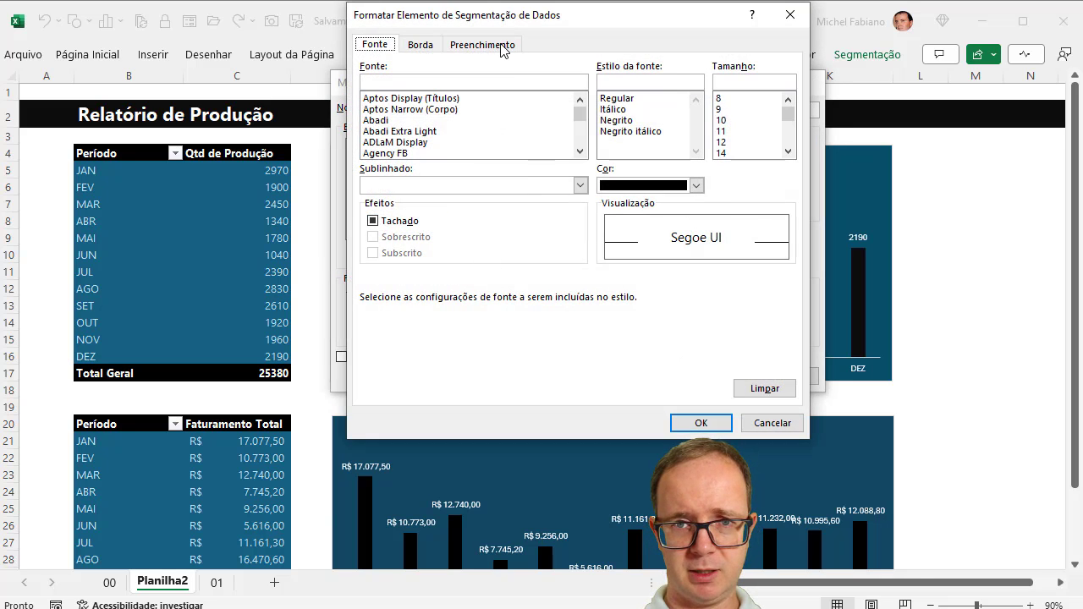
left_click(499, 46)
left_click(391, 105)
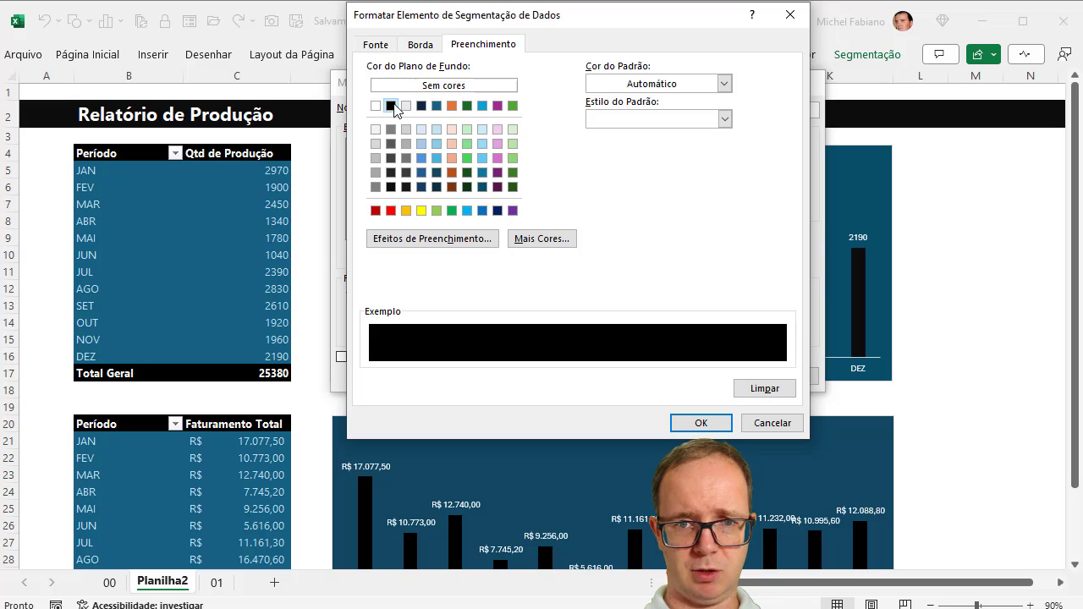
left_click(702, 423)
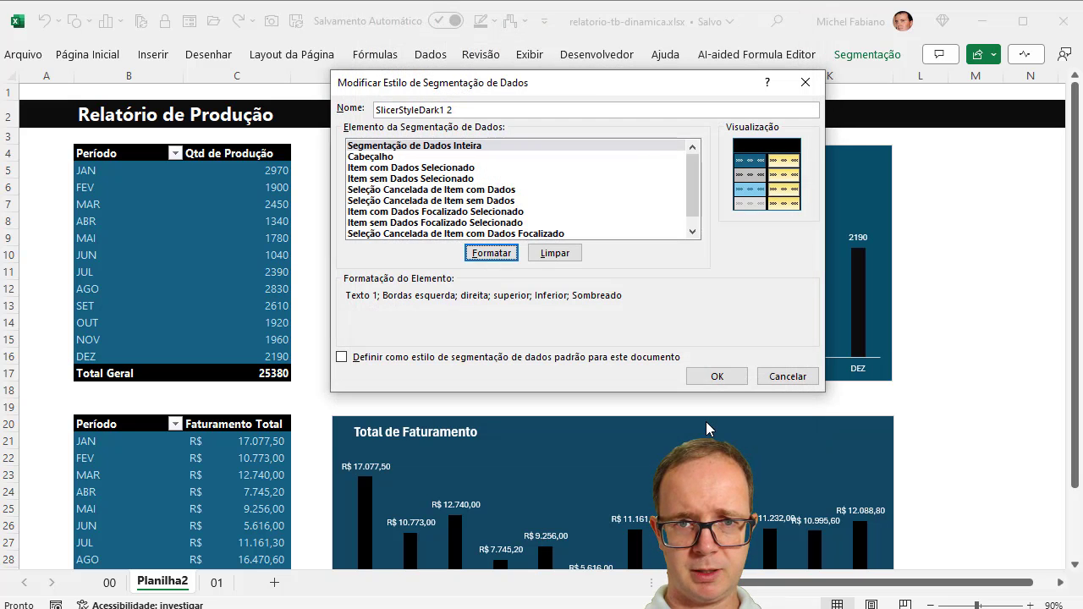
Set the whole-slicer text to size 10 white and save style SlicerStyleDark1 2.
left_click(437, 146)
left_click(492, 253)
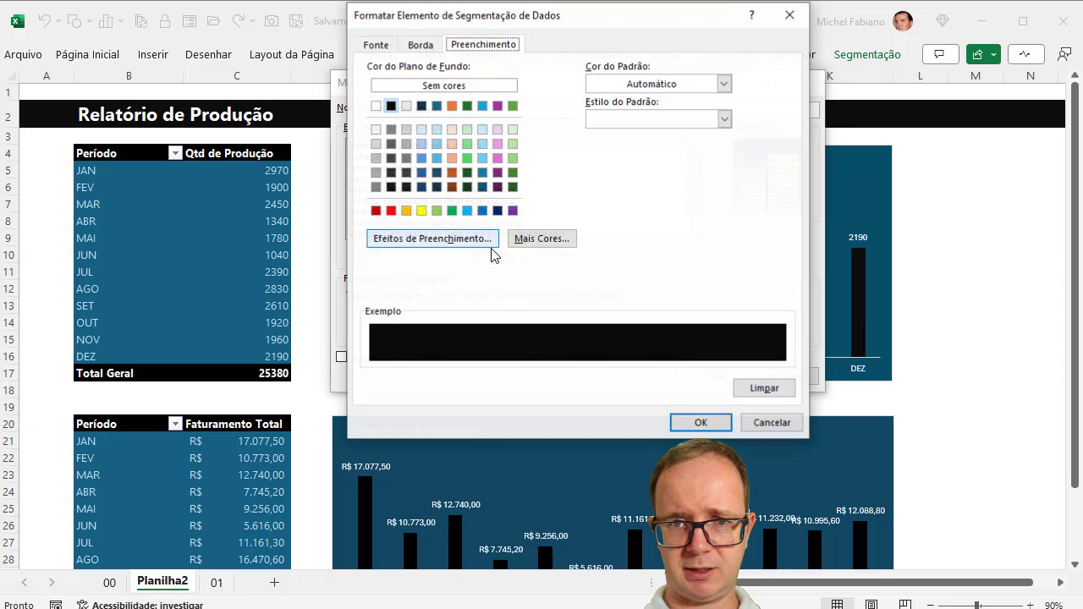
left_click(376, 45)
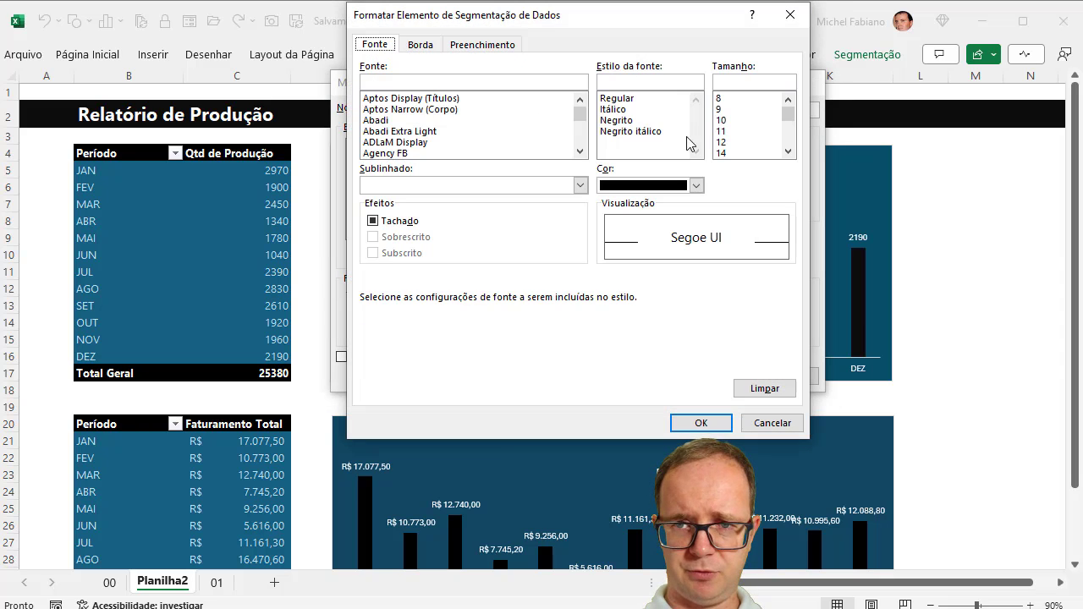
left_click(733, 121)
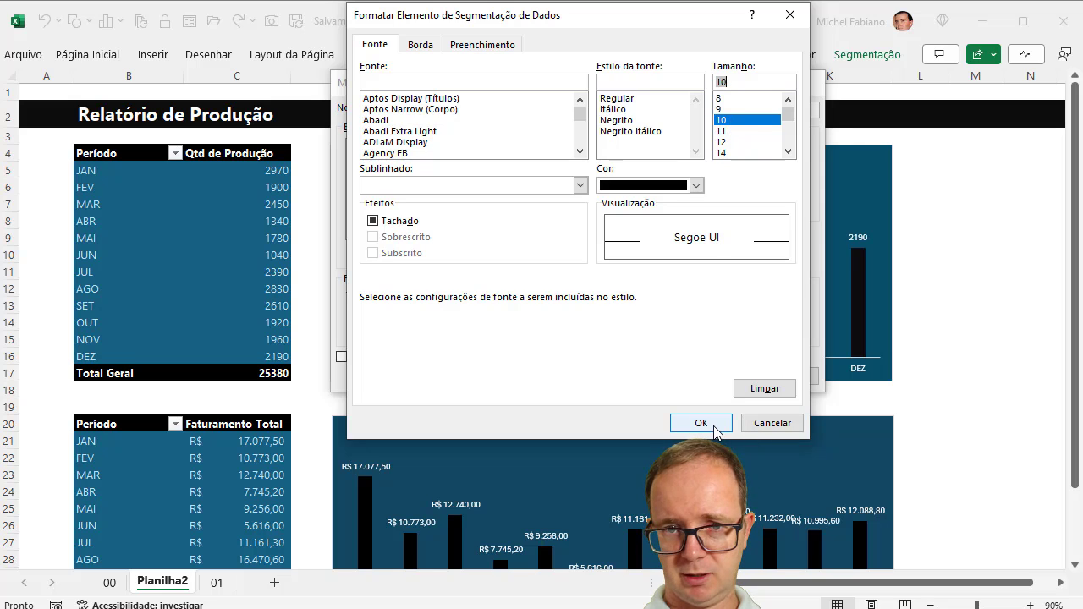
left_click(695, 185)
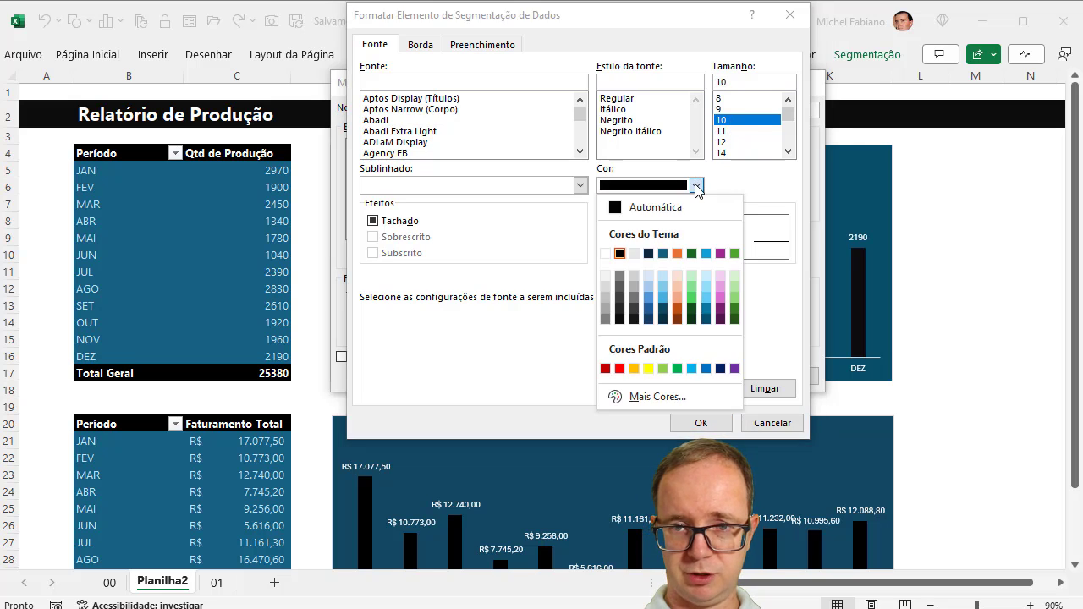
left_click(605, 254)
left_click(701, 422)
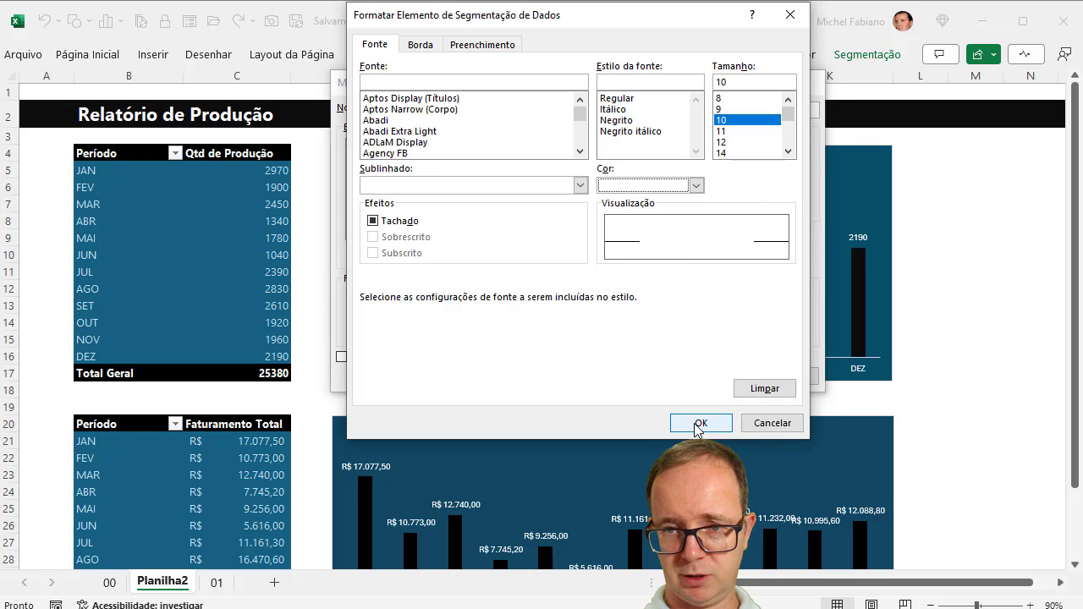
left_click(711, 379)
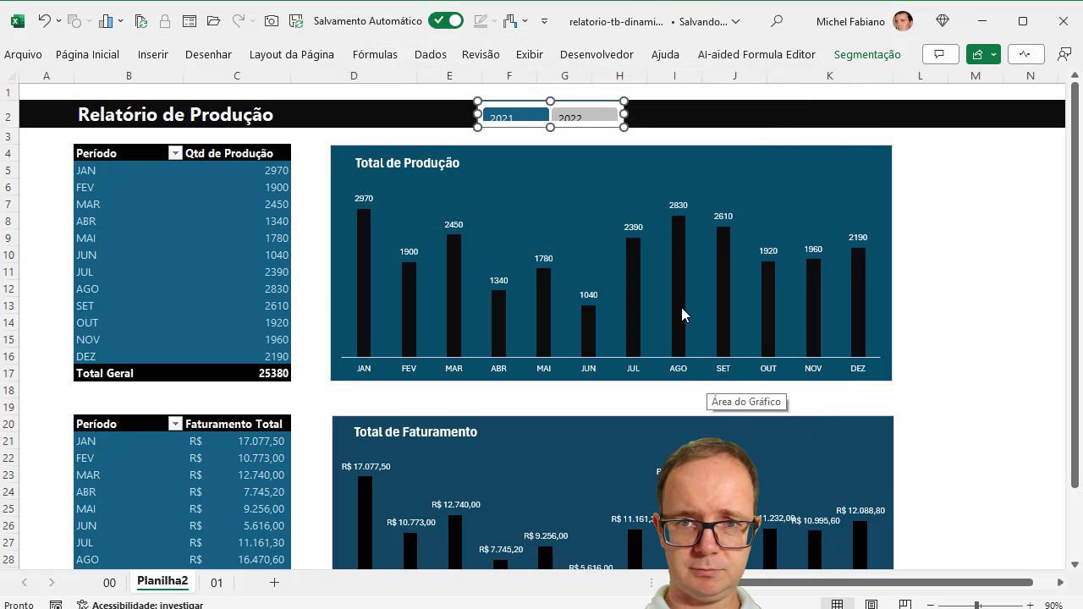
Check the slicer style list, then nudge the year slicer upward.
left_click(863, 55)
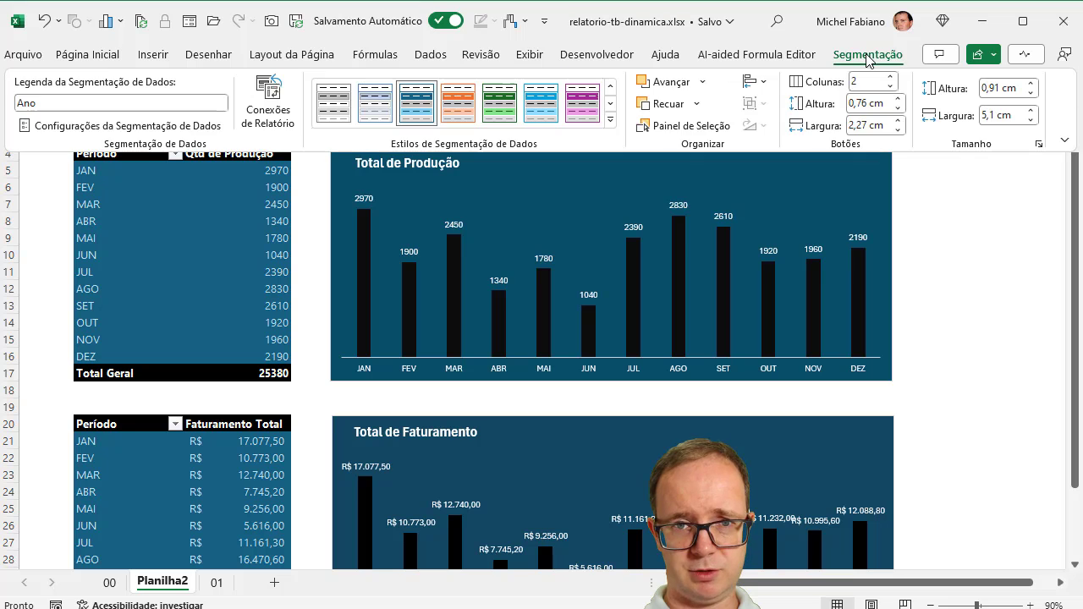
left_click(608, 121)
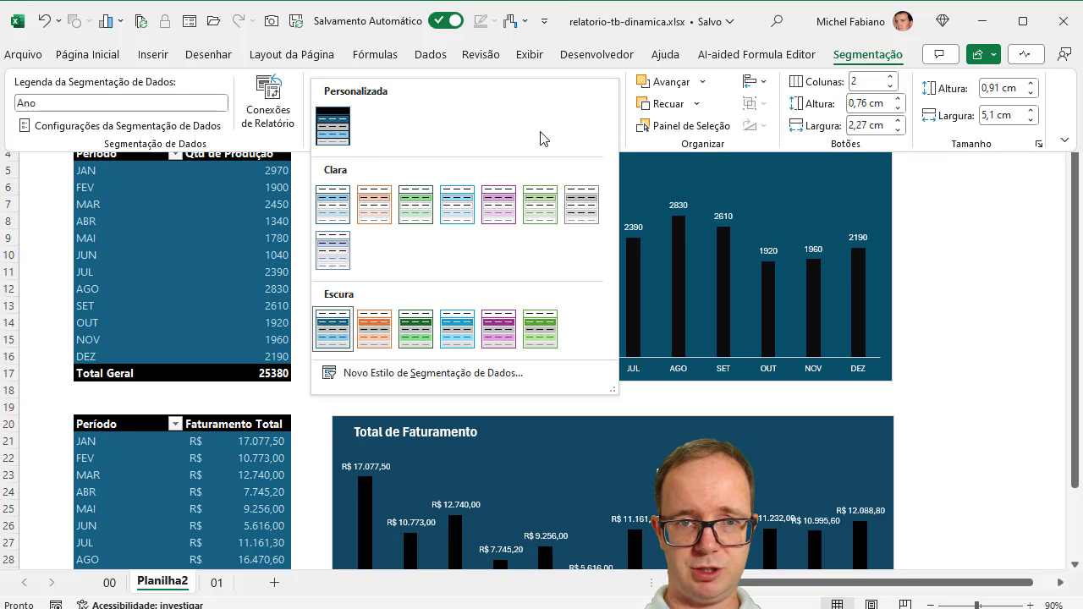
left_click(322, 135)
left_click(934, 202)
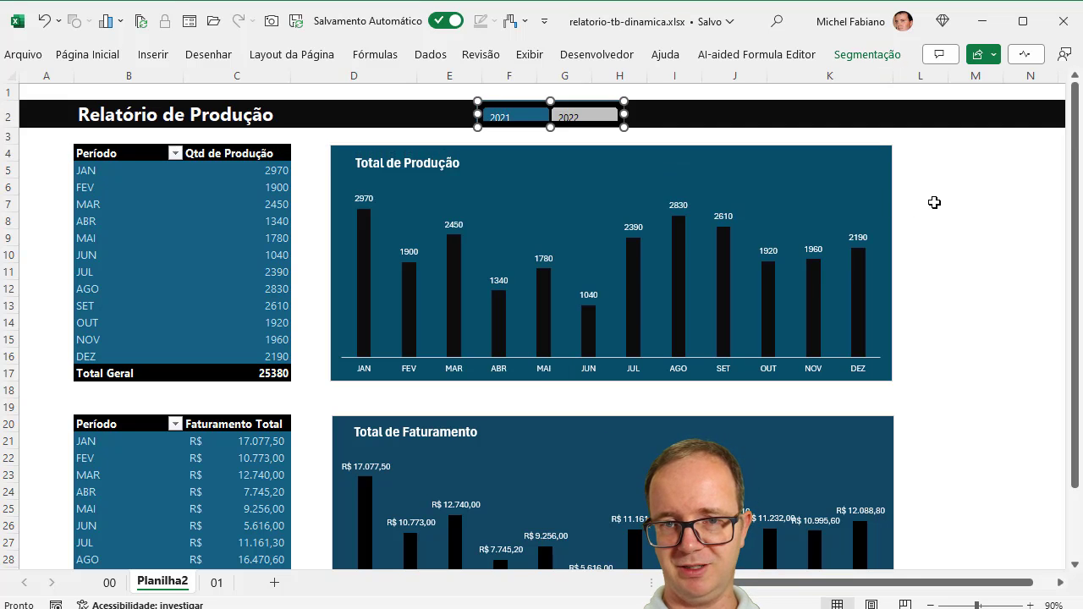
left_click(576, 102)
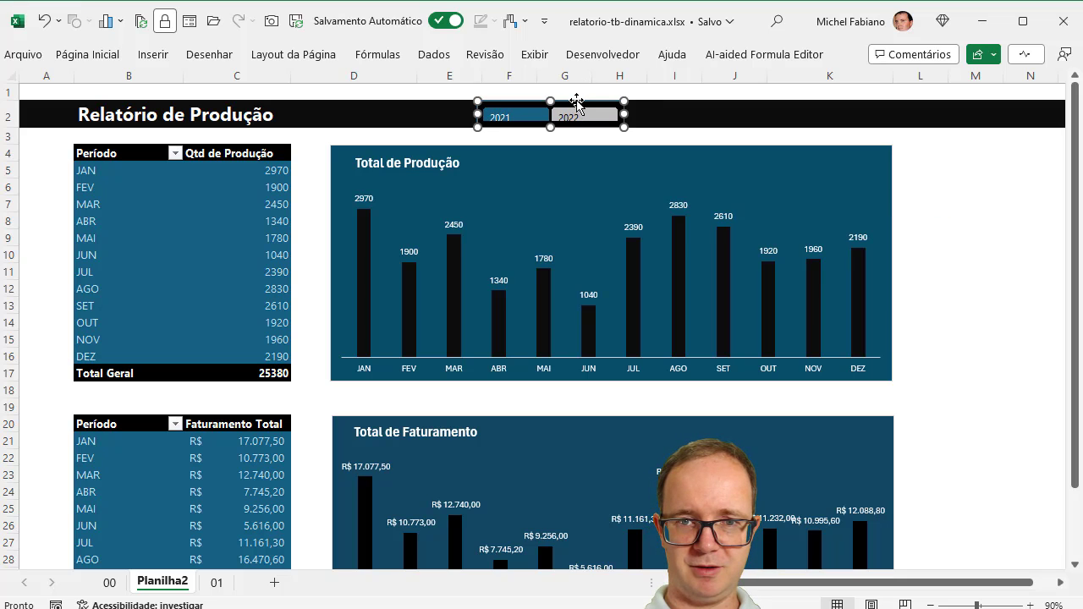
left_click_drag(576, 103, 551, 101)
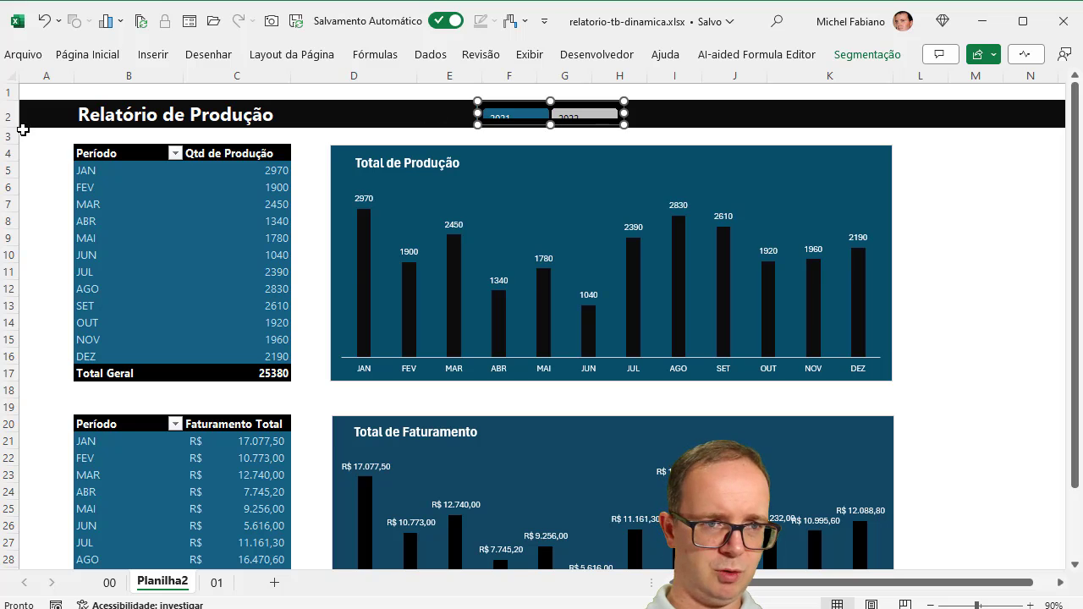
Make row 2 taller (27,00) and filter the dashboard to 2022.
left_click_drag(15, 127, 15, 136)
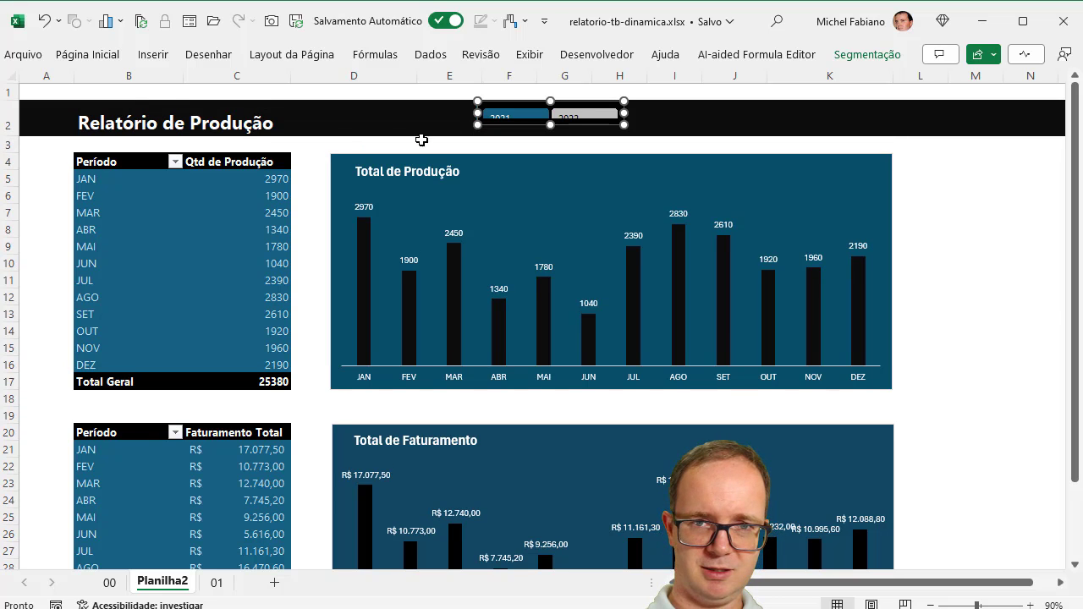
left_click(128, 120)
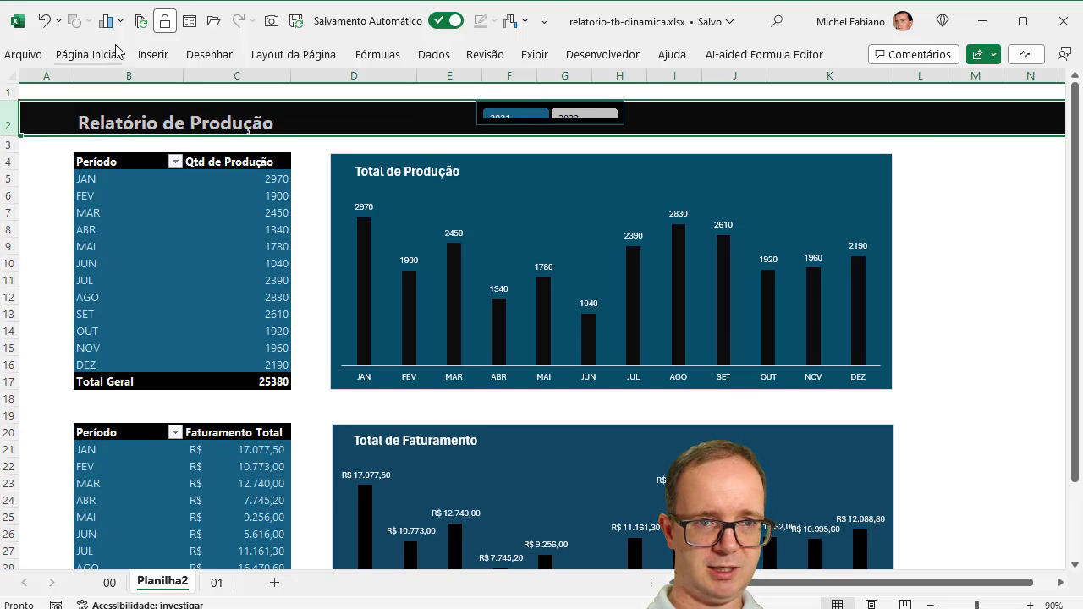
left_click(88, 54)
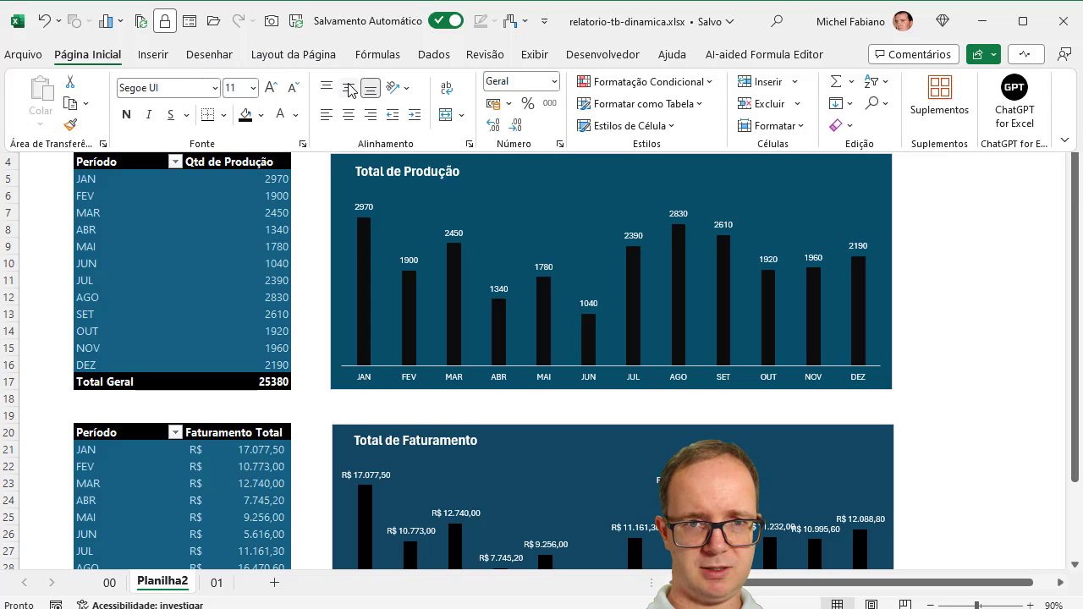
left_click(971, 216)
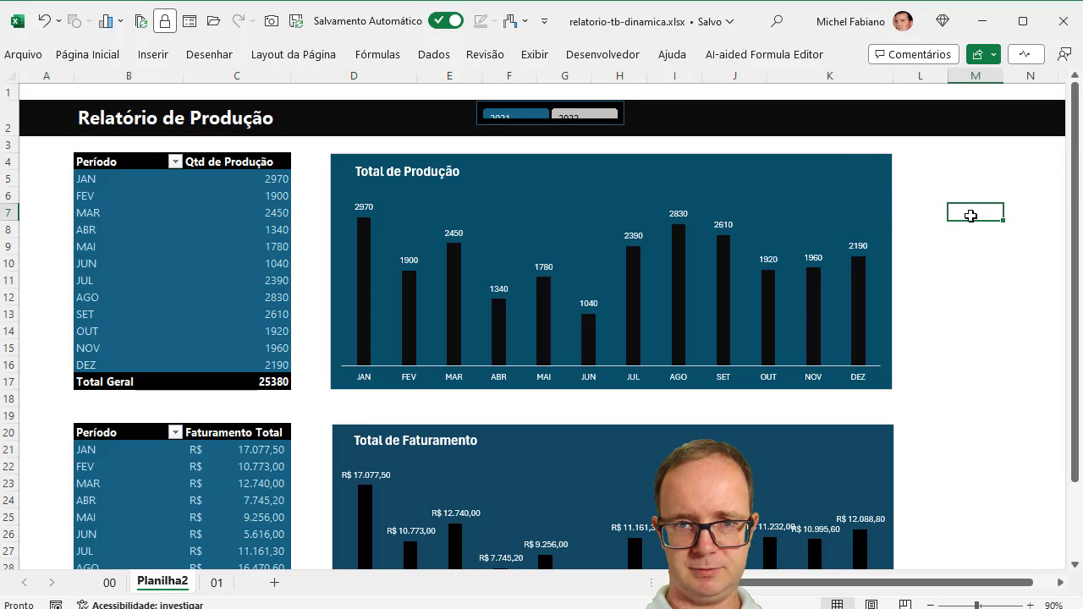
left_click(598, 118)
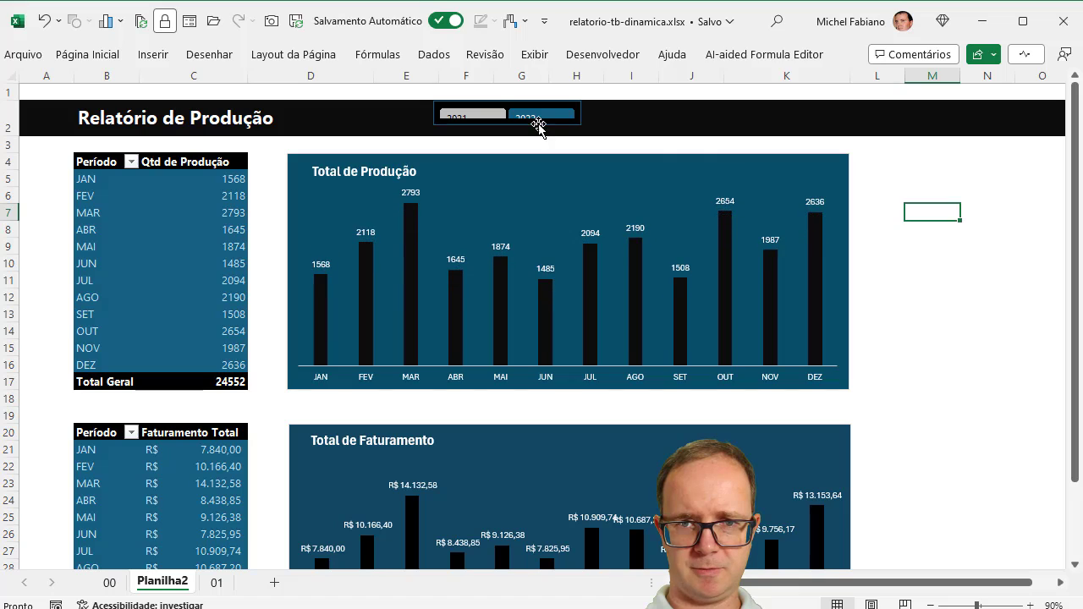
Stretch the year slicer slightly taller and duplicate the dark slicer style.
left_click_drag(507, 126, 508, 134)
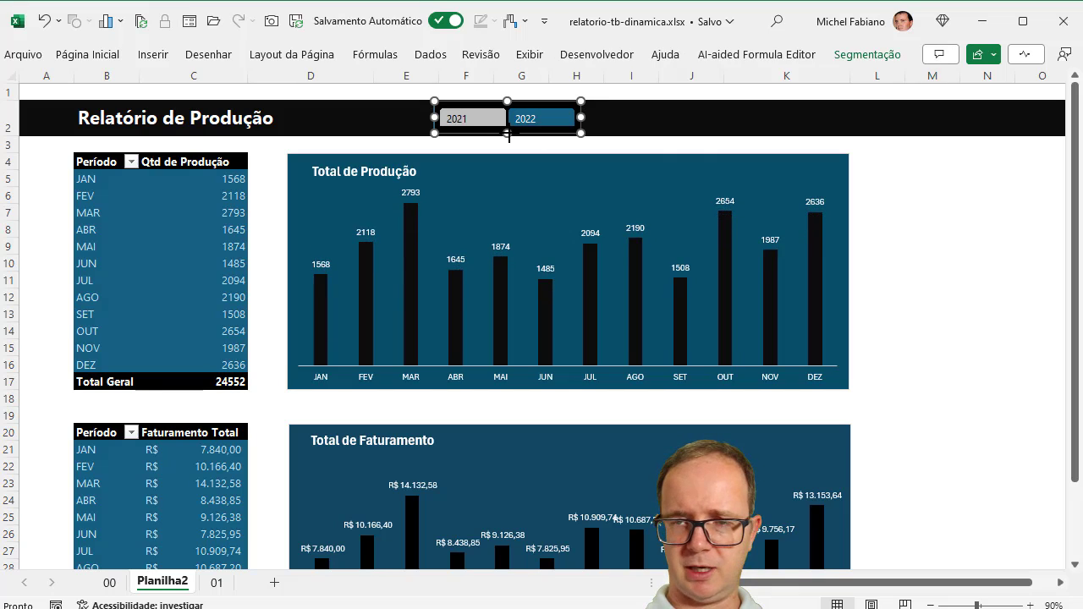
left_click(868, 54)
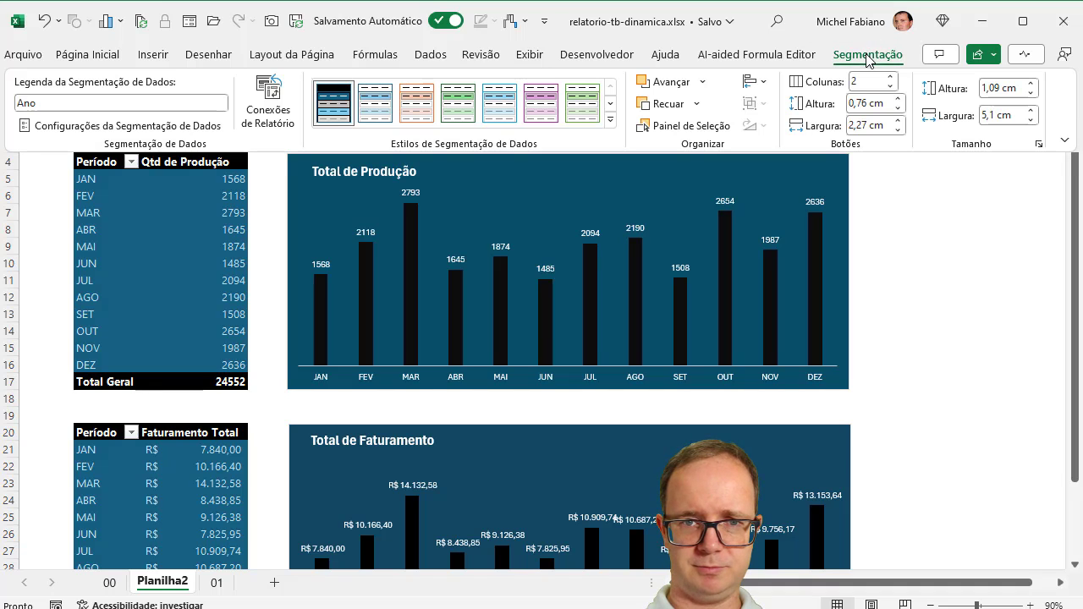
right_click(336, 100)
left_click(385, 107)
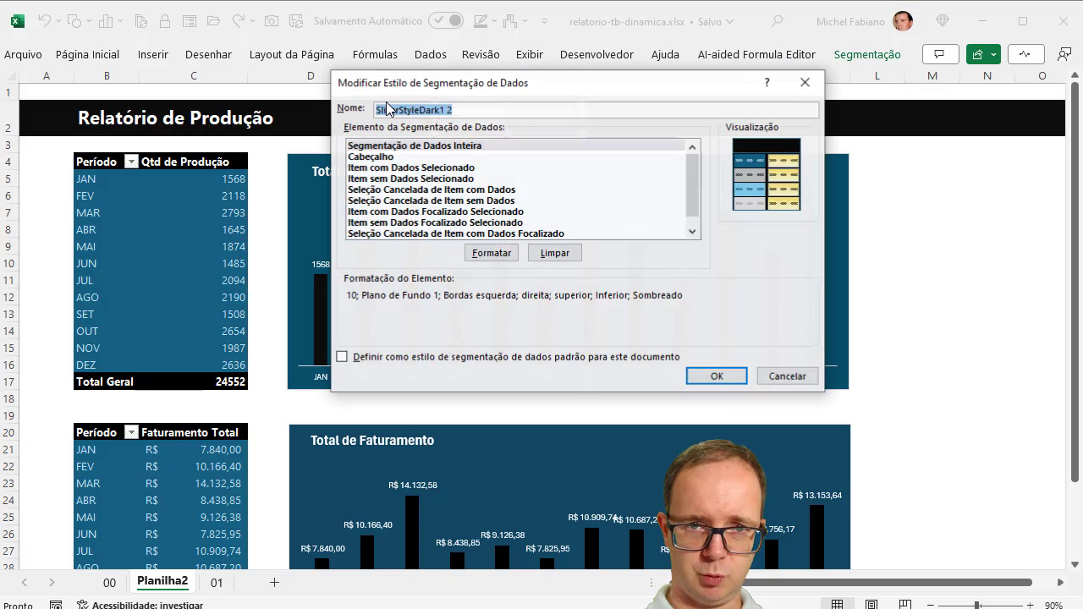
Remove all borders from the whole-slicer element of the copied style.
left_click(419, 146)
left_click(508, 256)
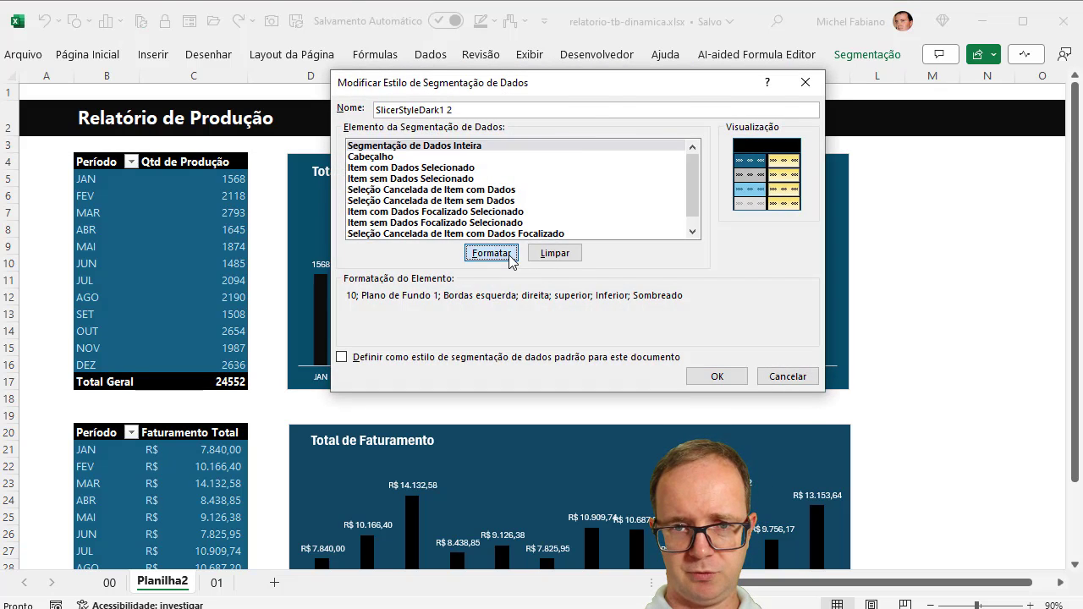
left_click(421, 44)
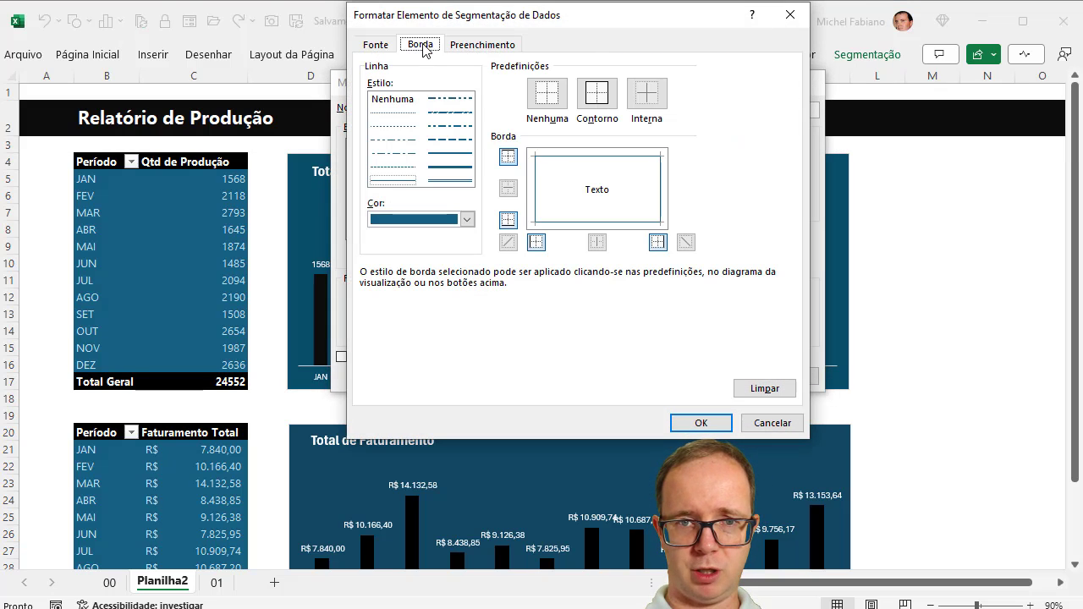
left_click(403, 101)
left_click(543, 103)
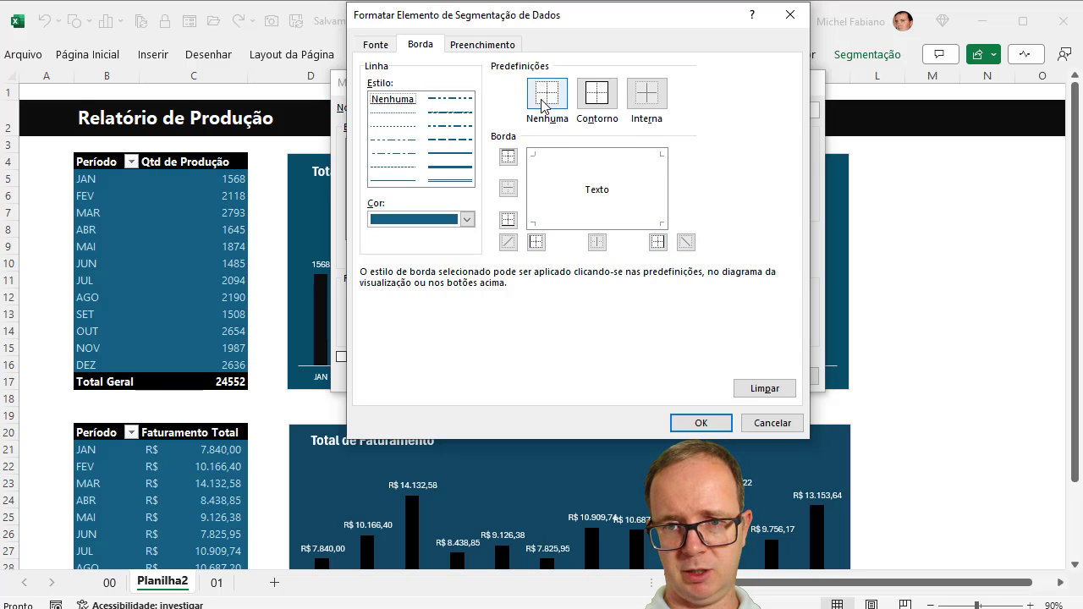
left_click(699, 423)
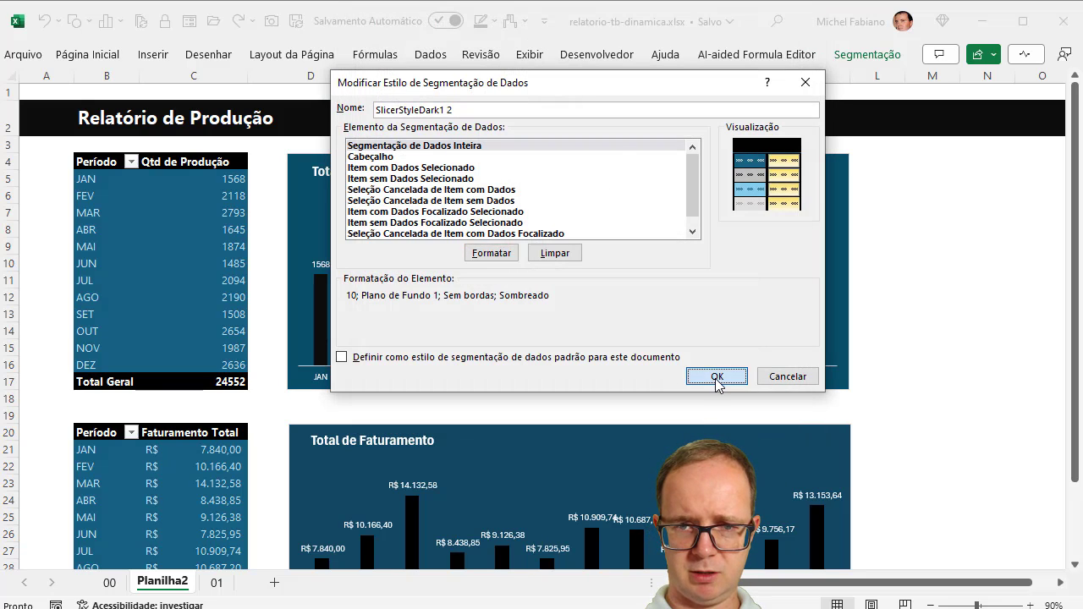
Save the borderless slicer style and recheck row 2's black fill.
left_click(717, 377)
left_click(943, 234)
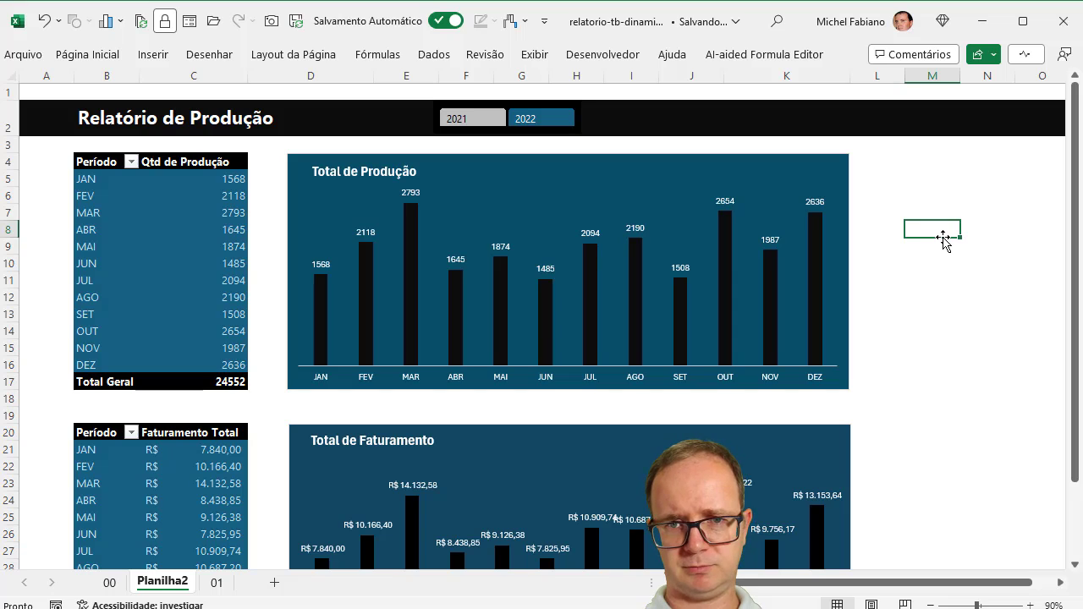
left_click(11, 120)
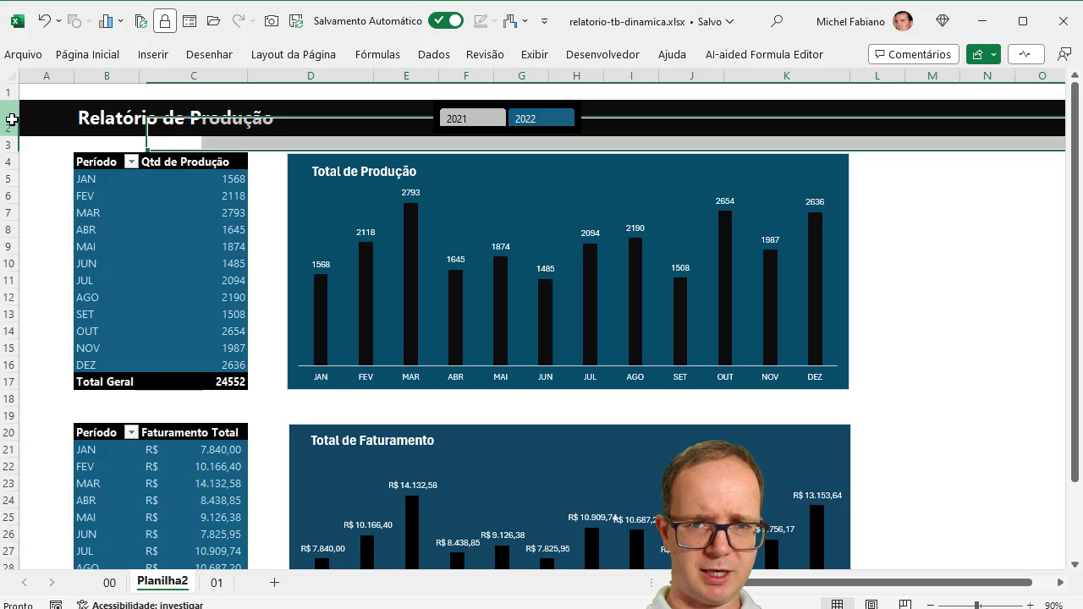
left_click(90, 55)
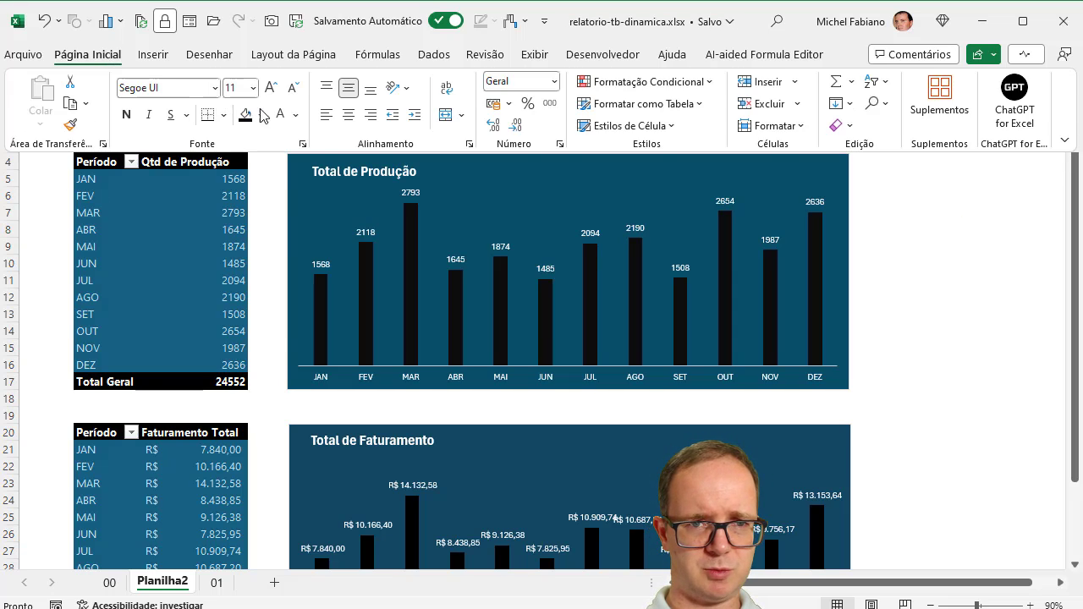
left_click(262, 115)
left_click(261, 161)
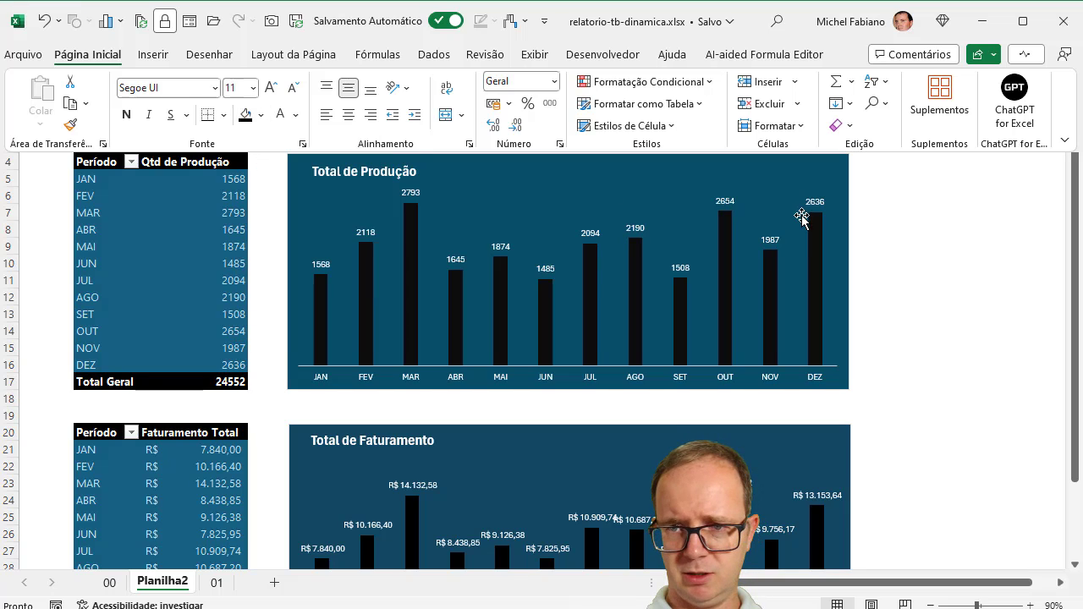
left_click(899, 214)
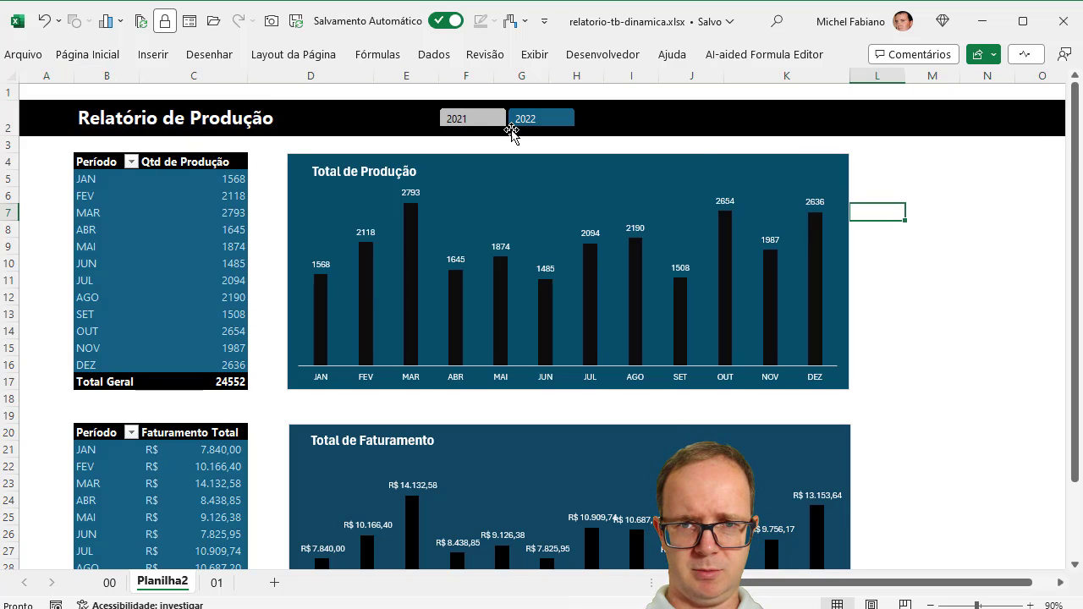
Nudge the slicer down into the header and toggle between 2021 and 2022.
left_click_drag(512, 133, 514, 133)
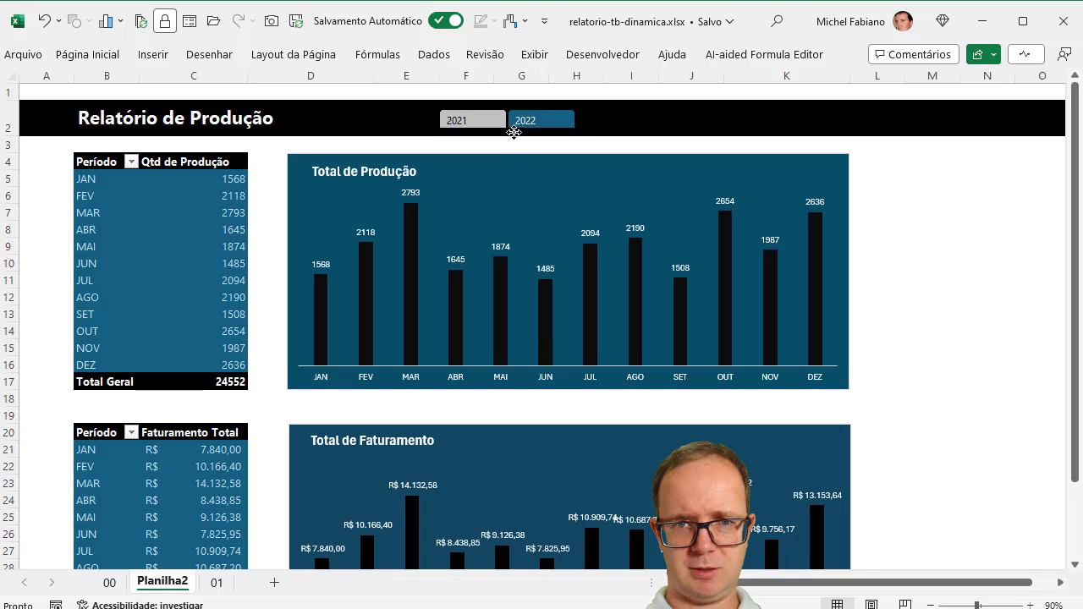
left_click(1018, 204)
left_click(478, 124)
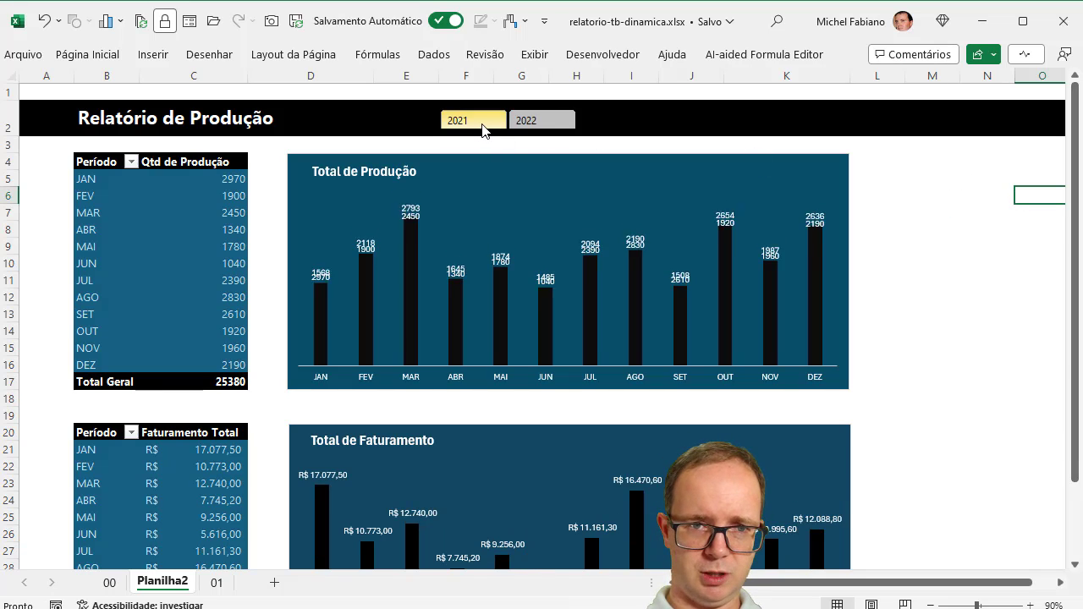
left_click(555, 122)
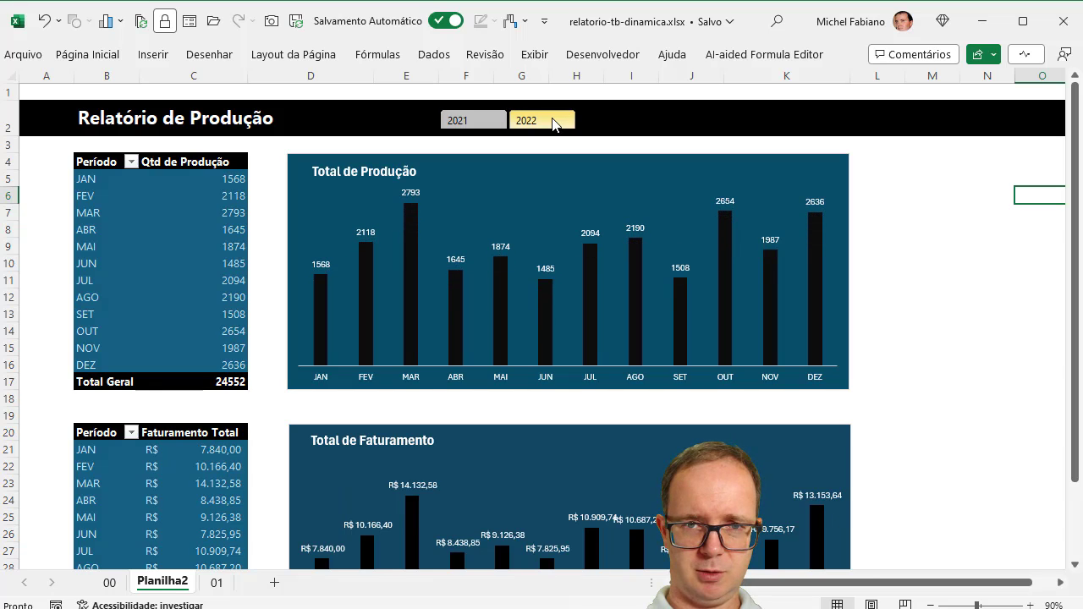
Freeze the header rows above row 3.
left_click(6, 146)
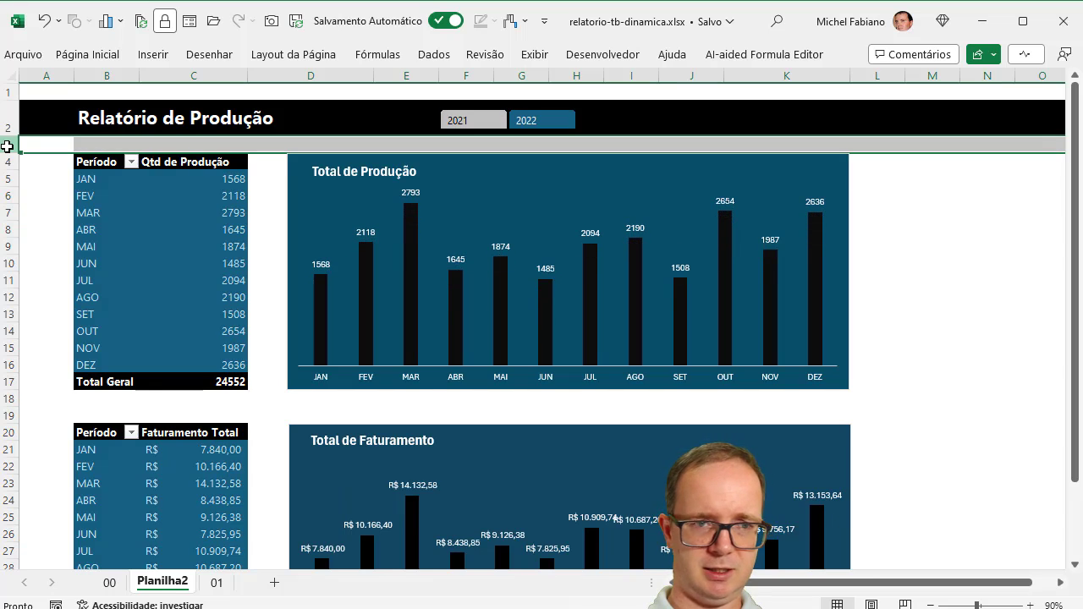
left_click(535, 55)
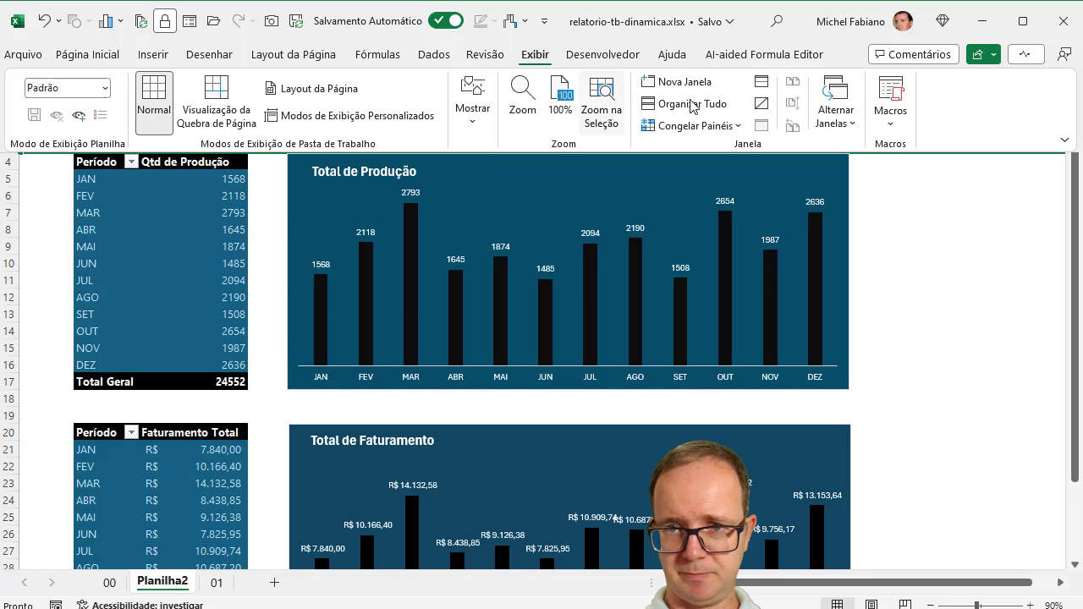
left_click(733, 127)
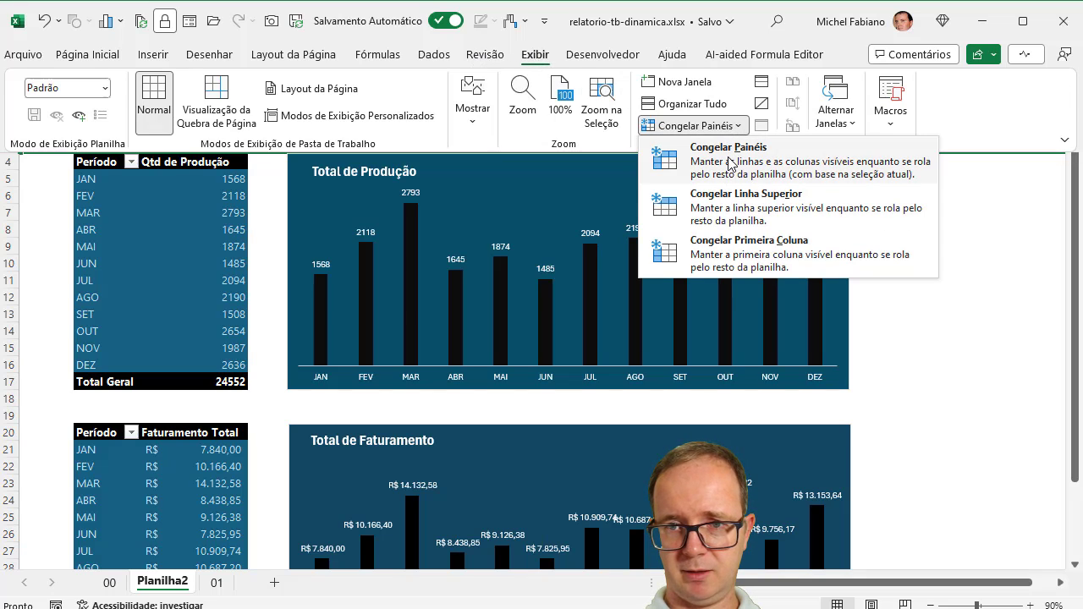
left_click(732, 163)
left_click(906, 225)
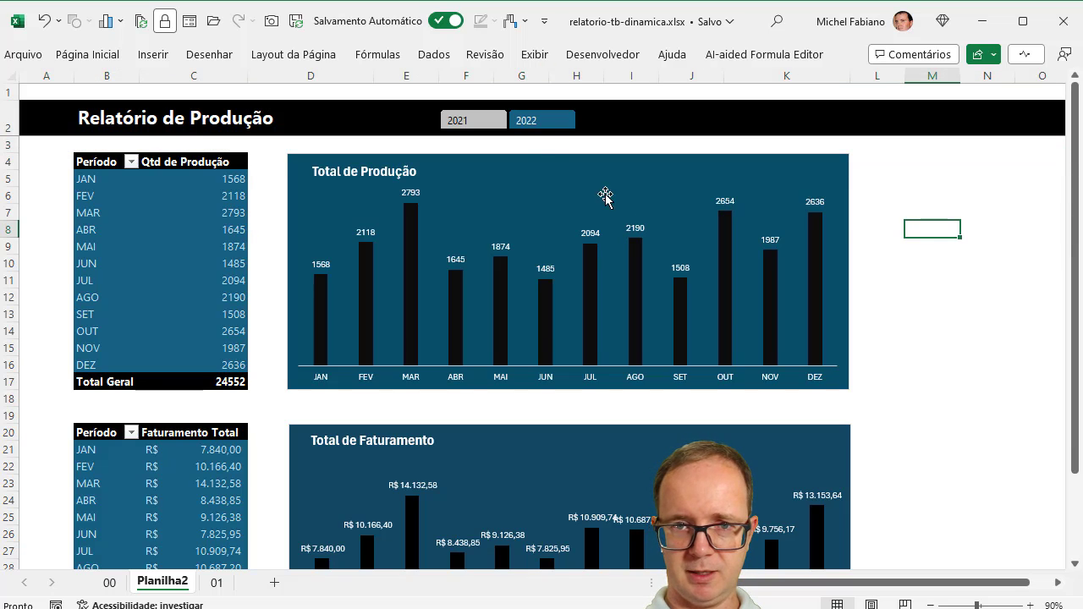
Scroll down and compare the dashboard's 2021 and 2022 figures on the slicer.
scroll(1080, 569, "down", 3)
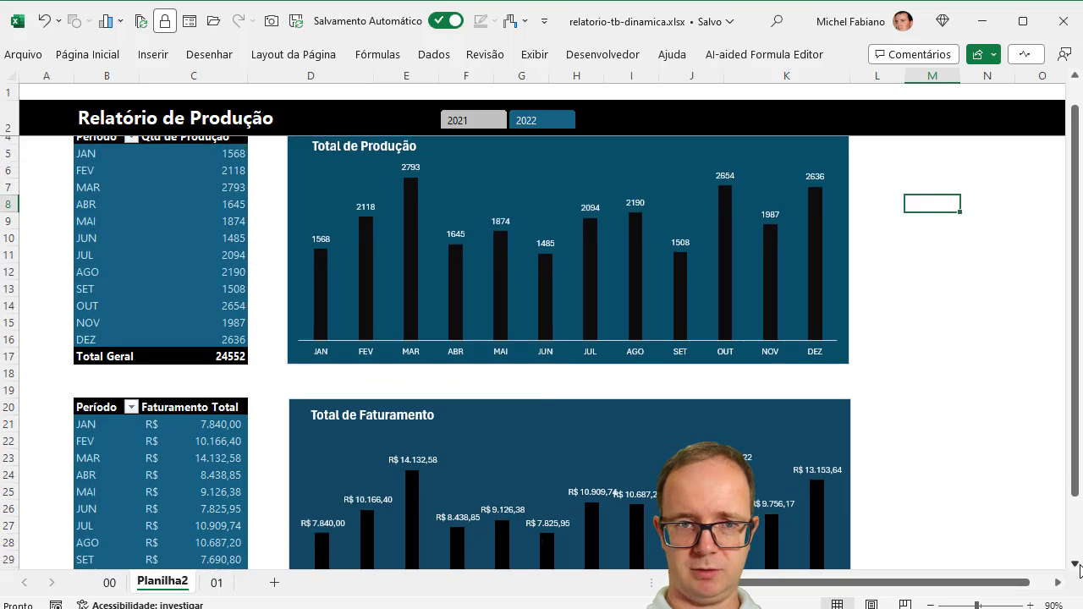
scroll(1080, 568, "down", 1)
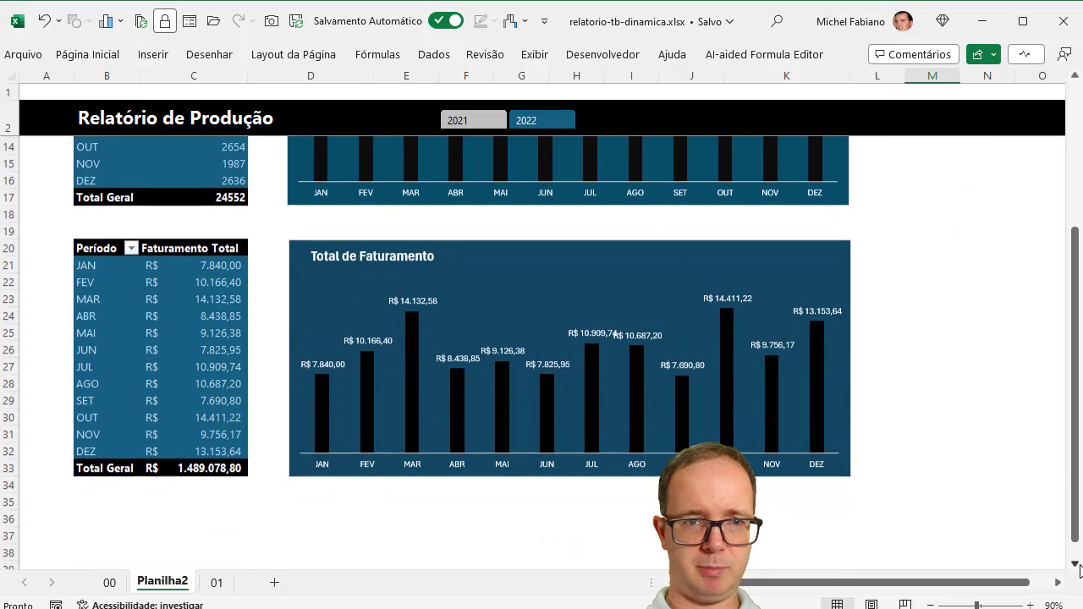
scroll(1080, 569, "down", 1)
scroll(1080, 569, "down", 1)
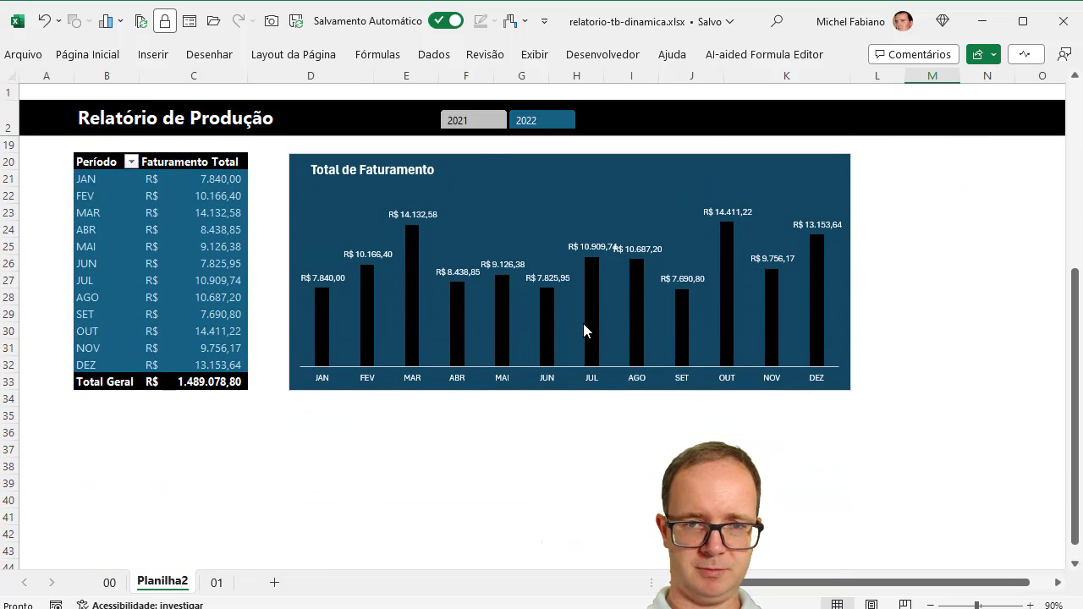
left_click(474, 123)
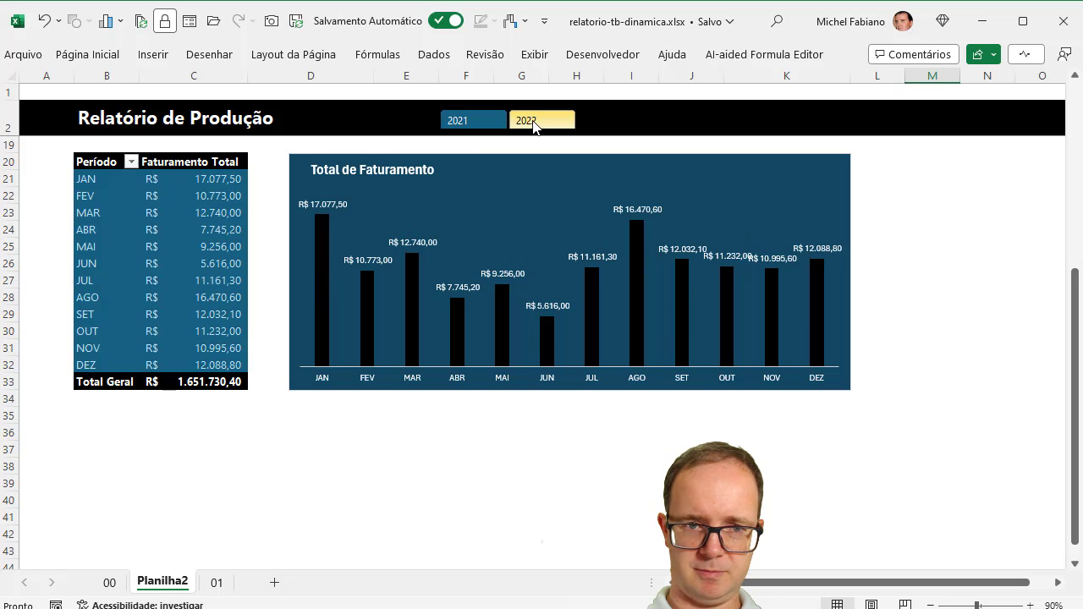
left_click(536, 123)
left_click(491, 121)
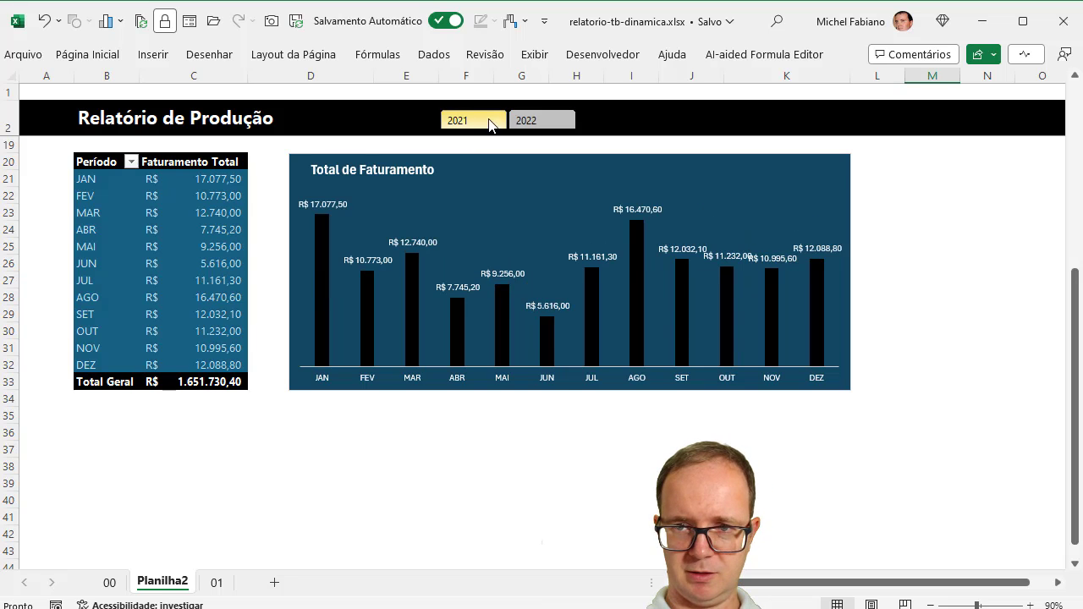
left_click(536, 123)
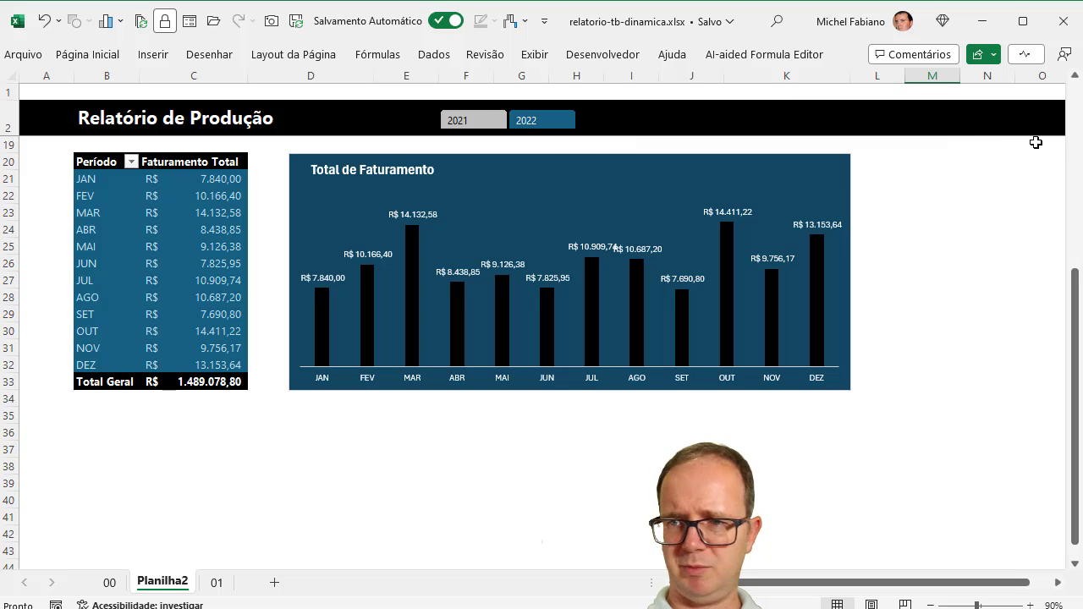
left_click(1075, 151)
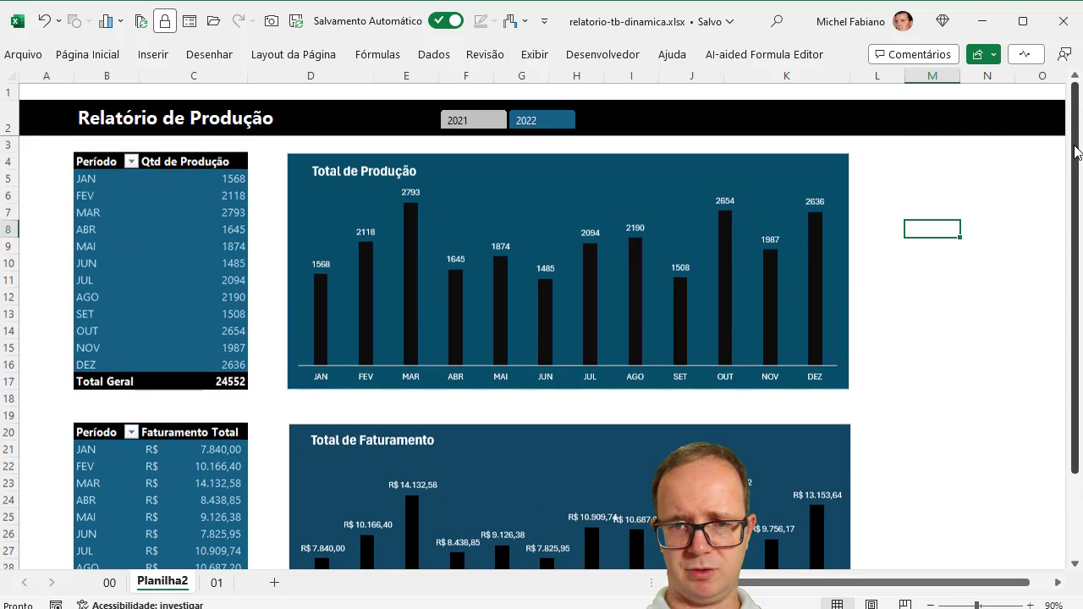
left_click(479, 126)
Return to 2022 and scroll down to the full revenue table (Total Geral R$ 1.489.078,80).
left_click(542, 121)
left_click(544, 122)
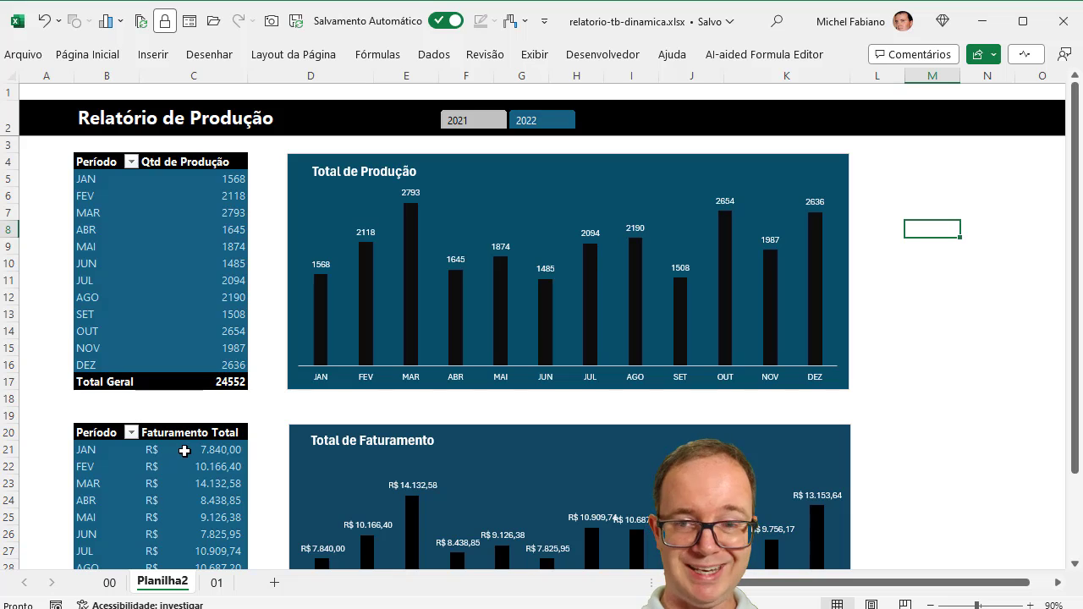
mouse_move(199, 450)
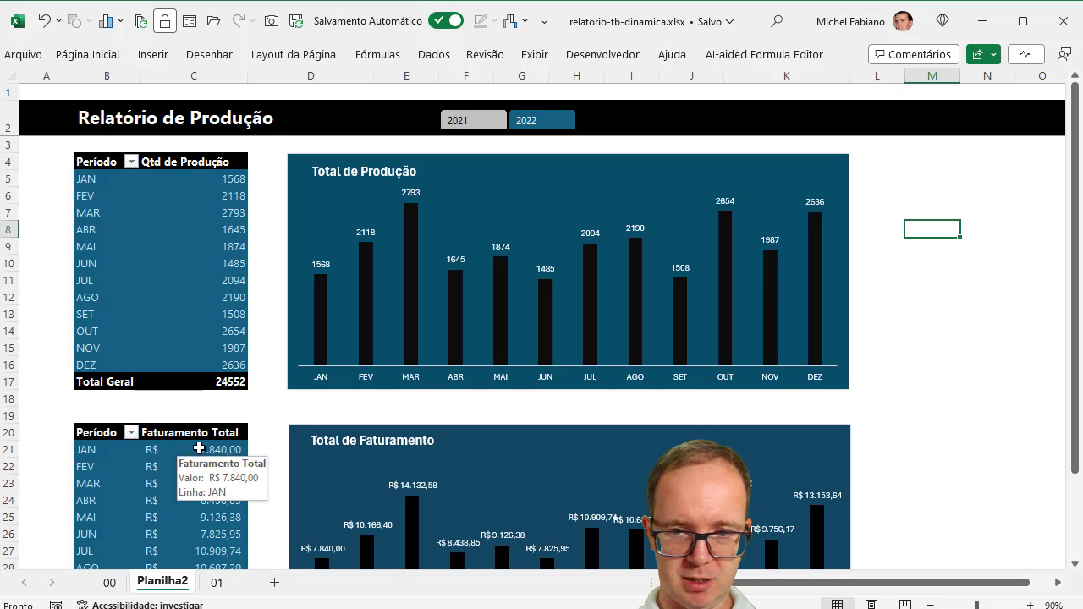
left_click_drag(1077, 419, 1080, 529)
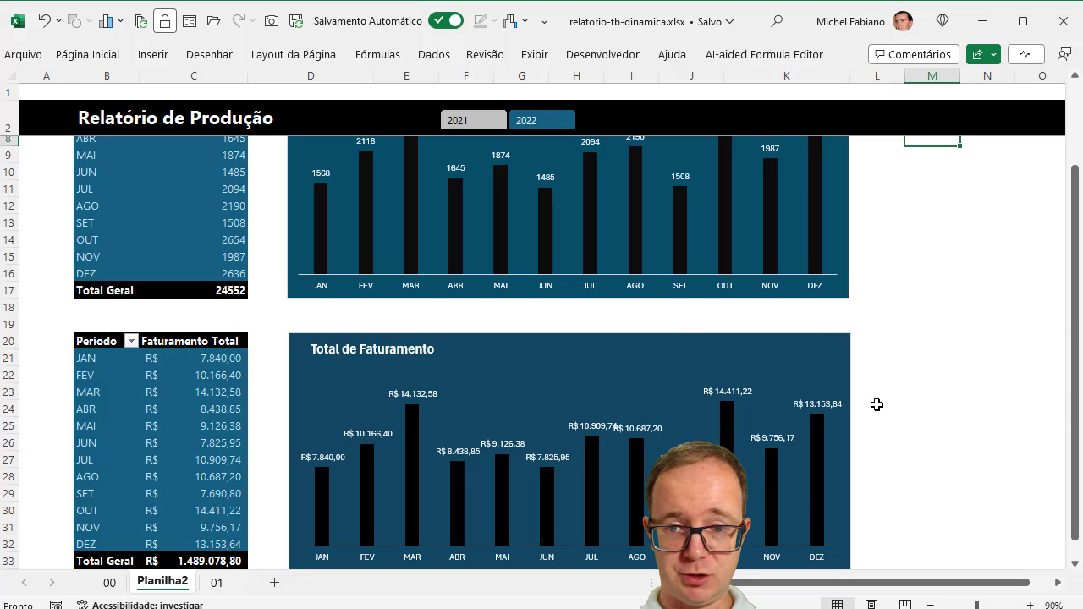
Change the Total de Faturamento chart type to Linhas com Marcadores (line with markers).
left_click(810, 367)
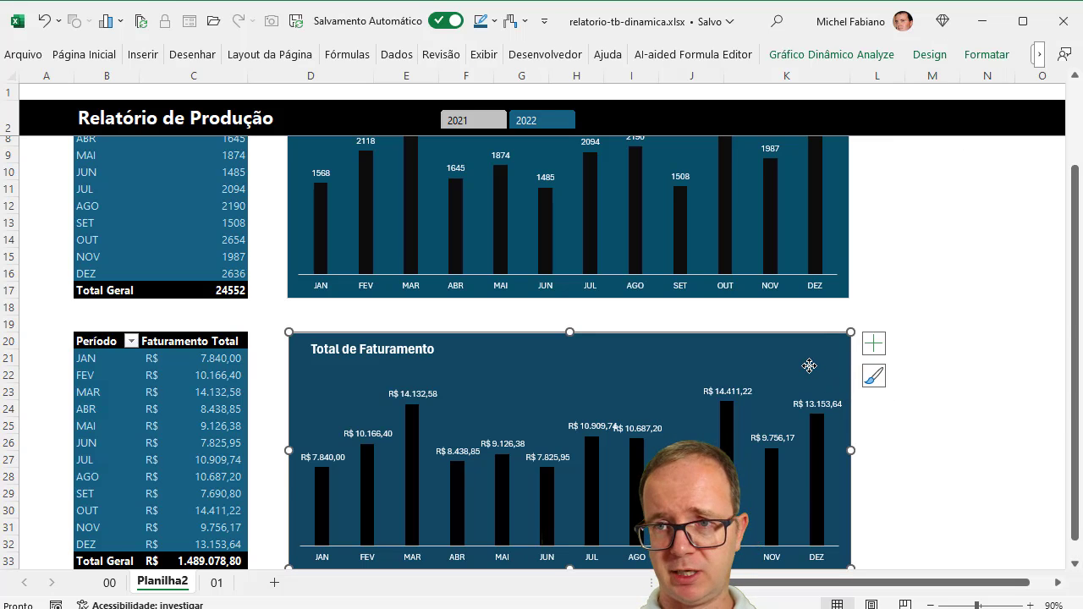
left_click(863, 61)
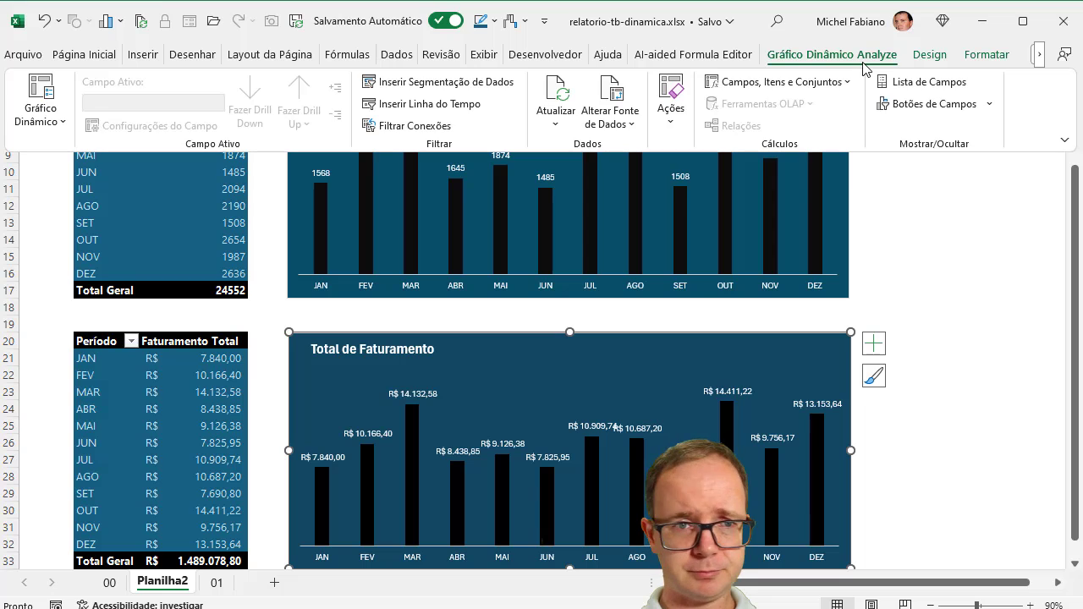
left_click(930, 55)
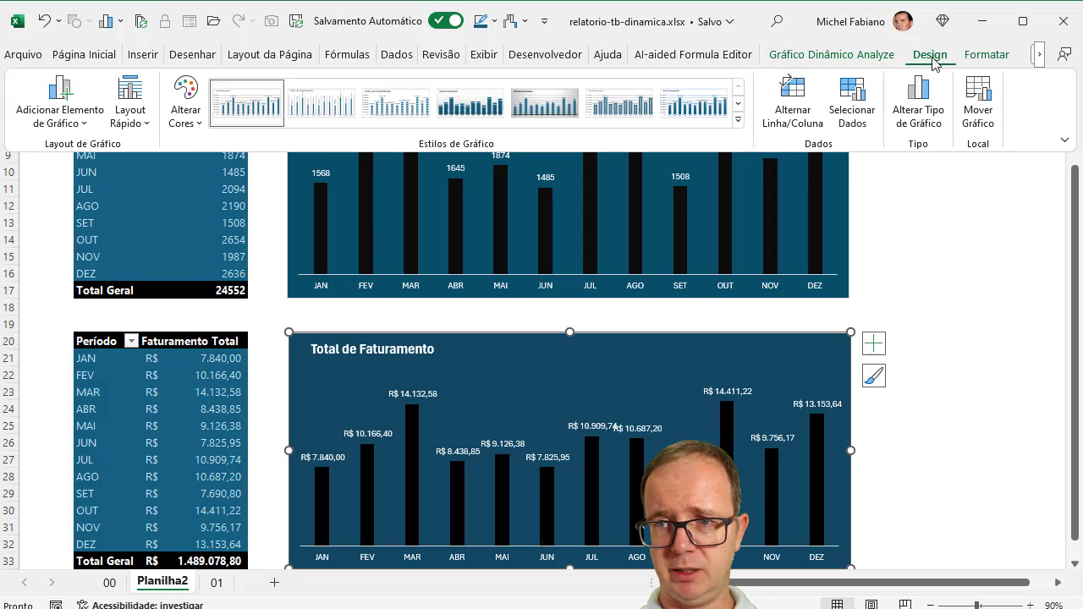
left_click(982, 56)
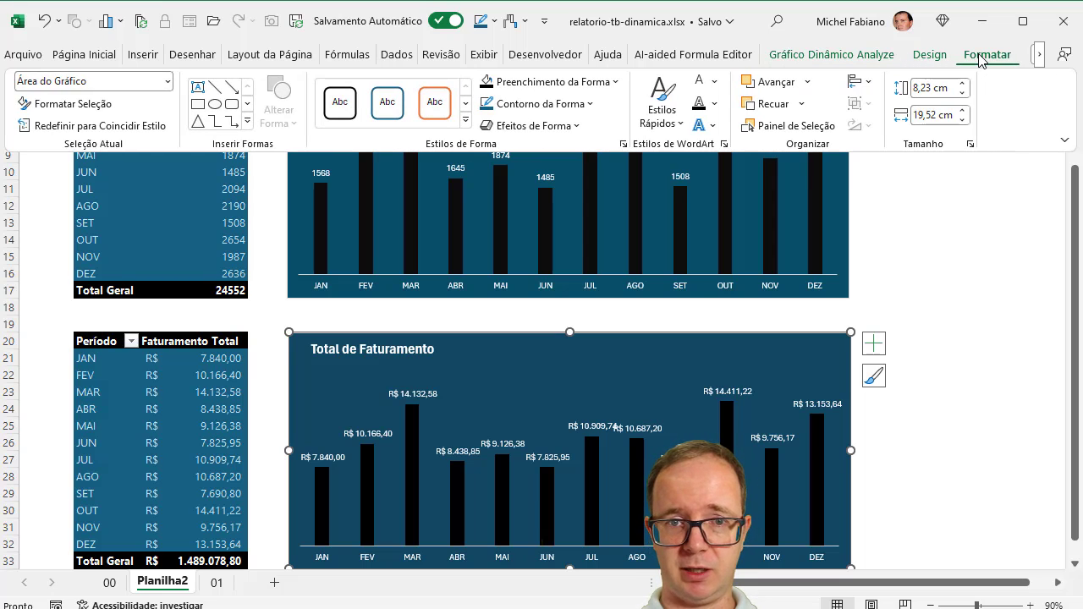
left_click(921, 58)
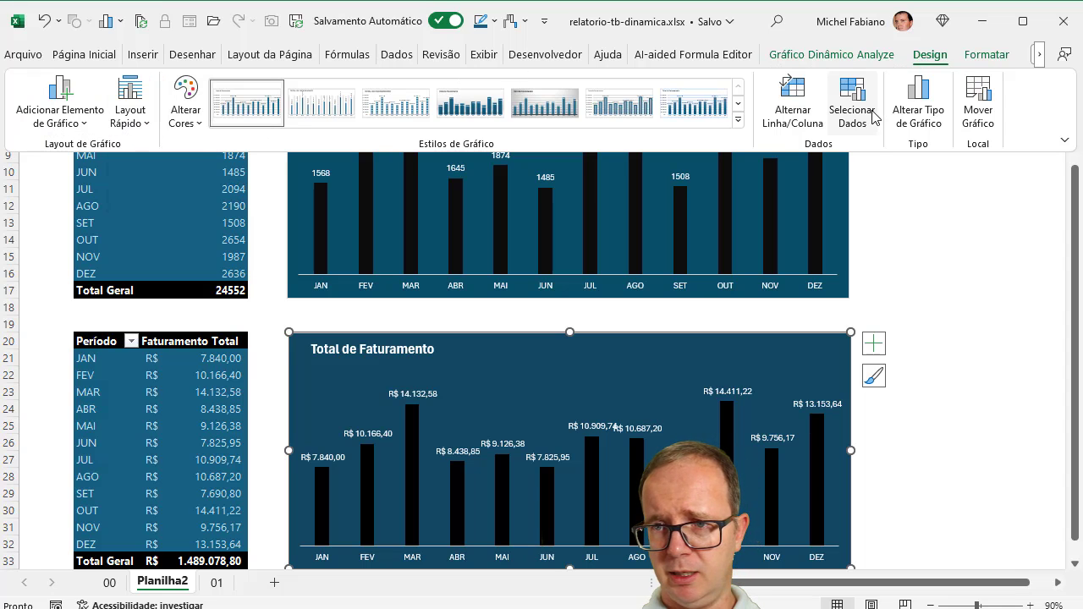
left_click(912, 113)
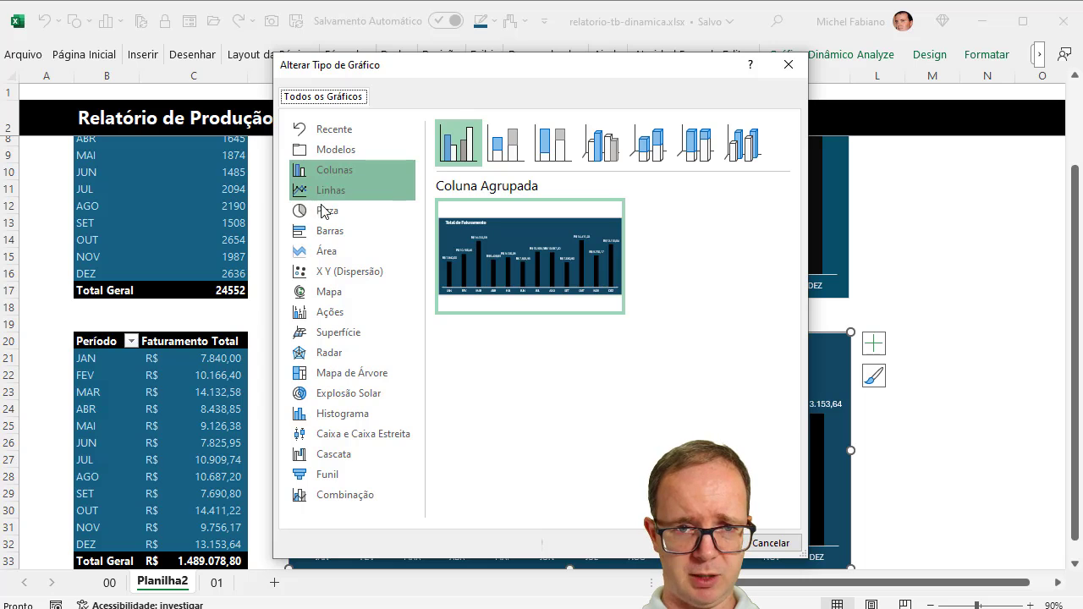
left_click(330, 190)
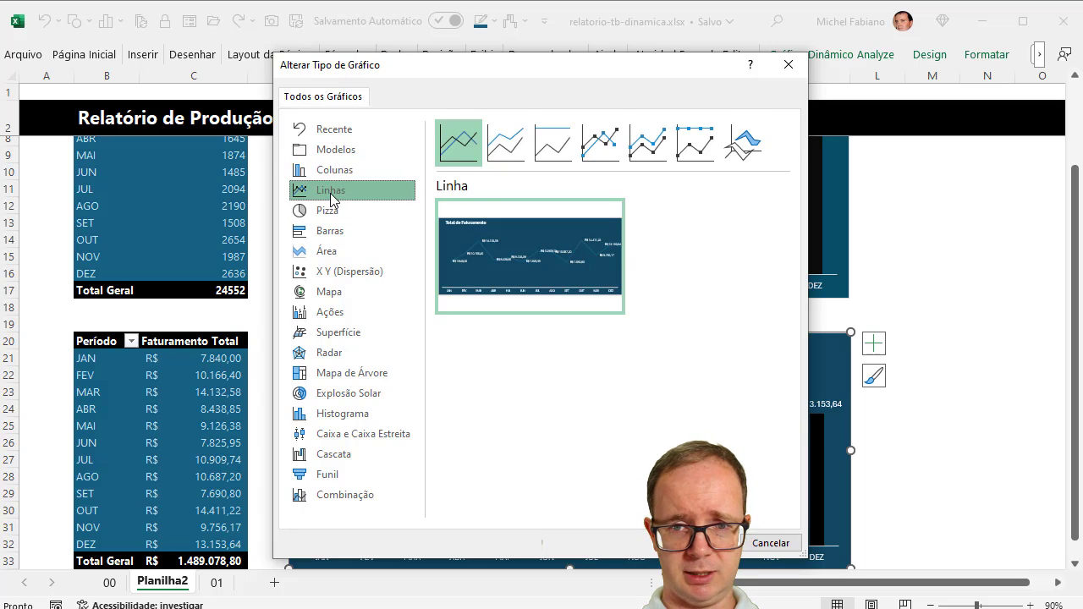
left_click(611, 144)
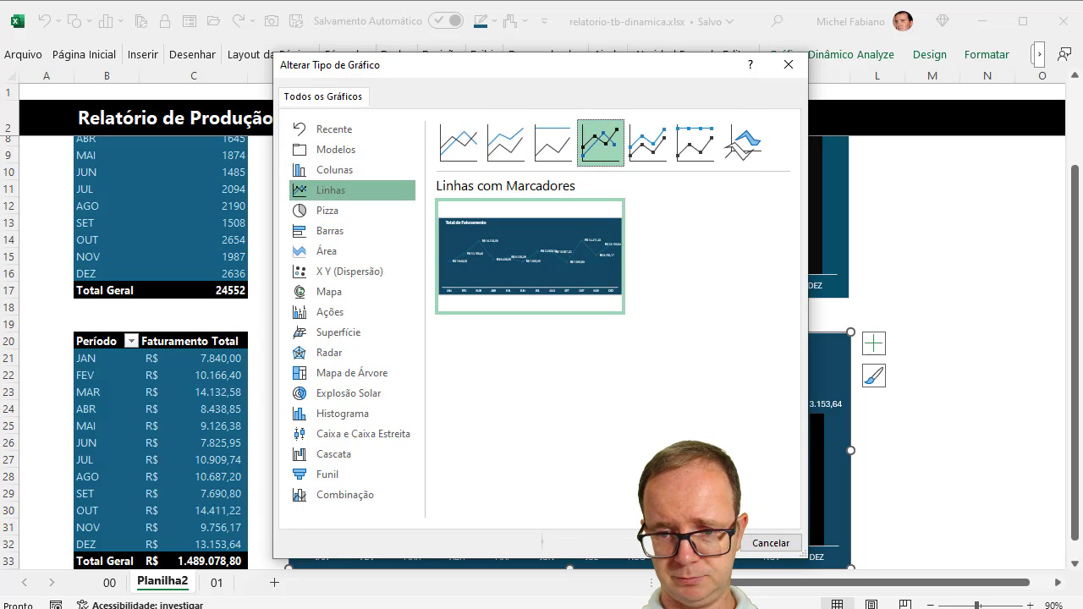
left_click(702, 542)
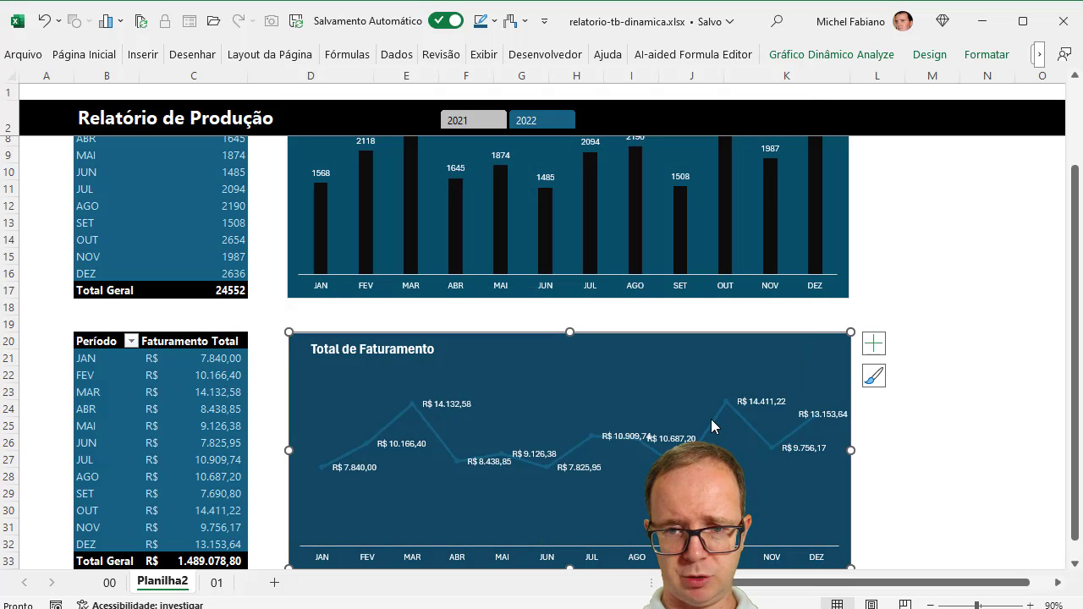
Set the Total de Faturamento revenue line's outline colour to black, then deselect the chart.
left_click(712, 419)
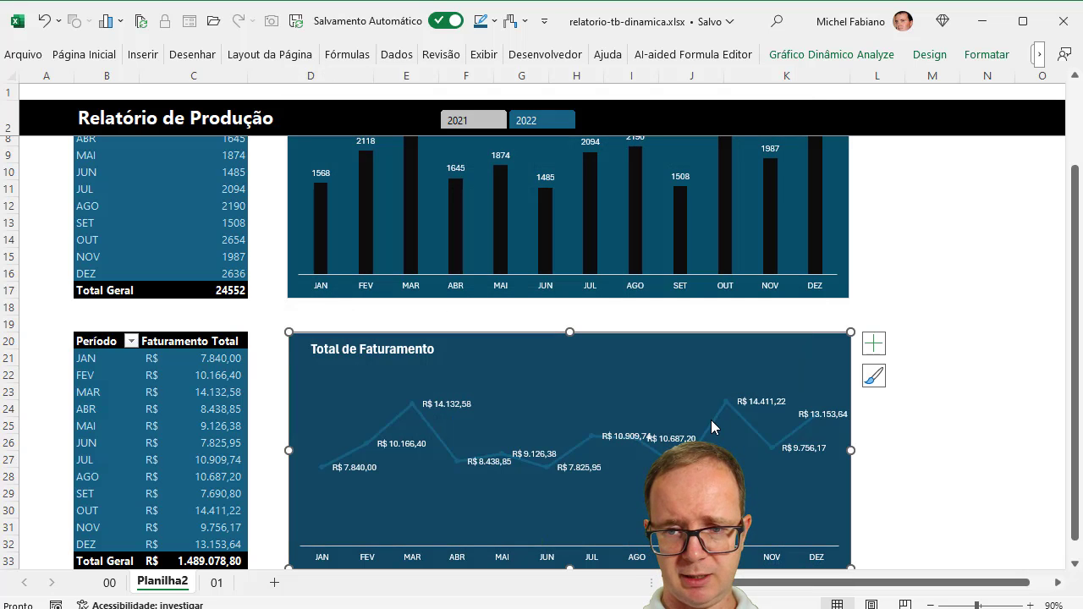
left_click(980, 58)
left_click(512, 105)
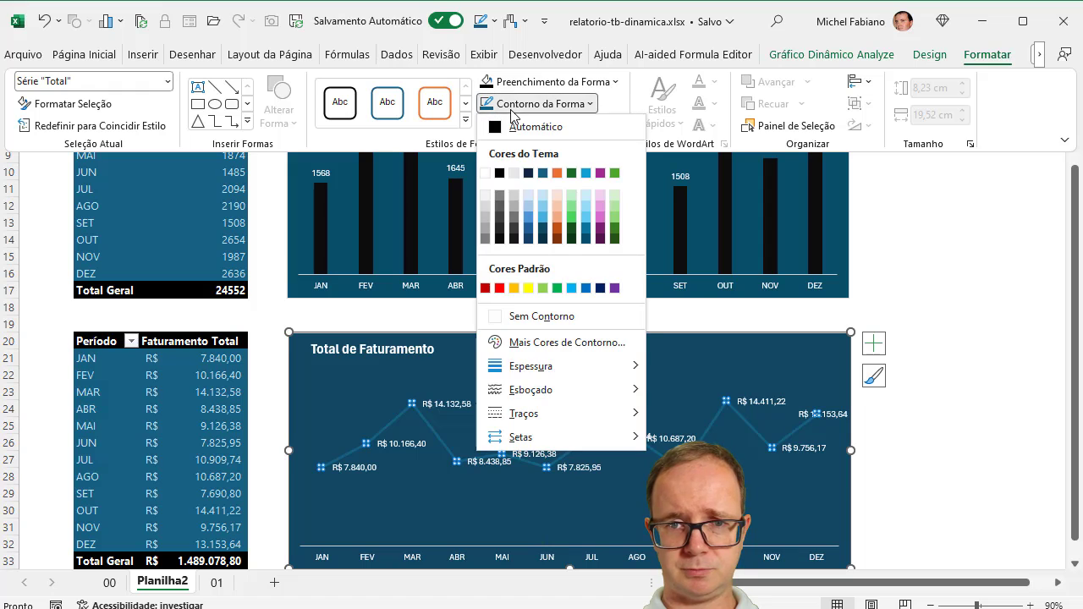
left_click(500, 173)
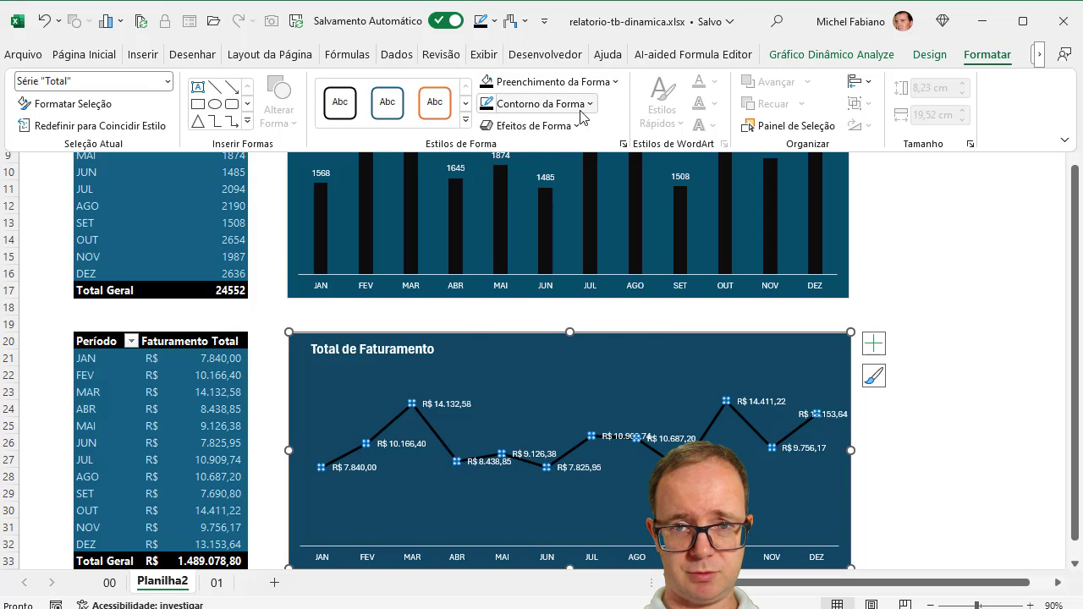
right_click(996, 349)
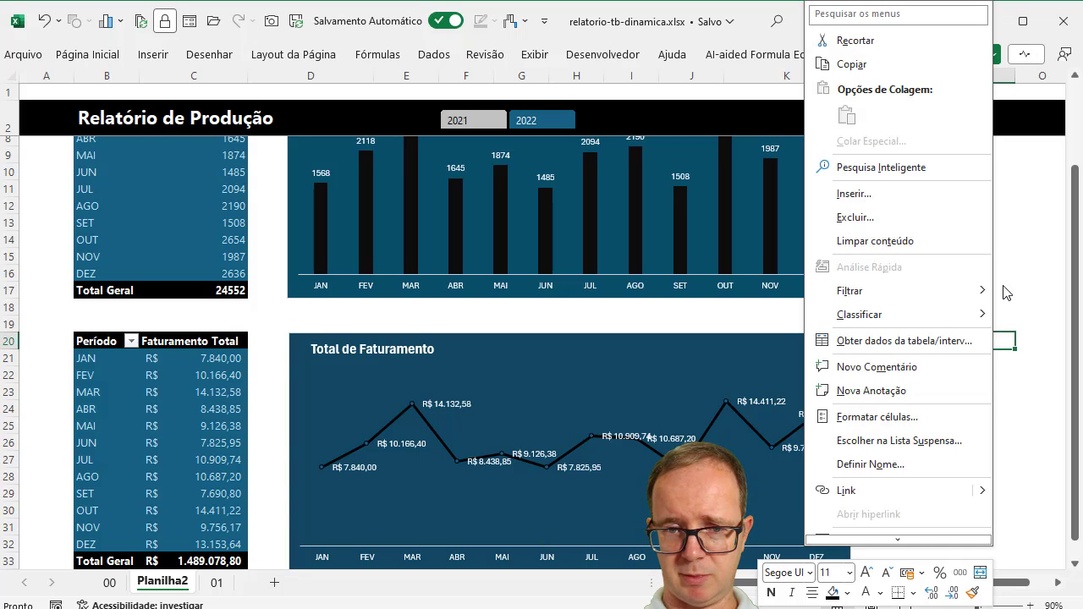
key("Escape")
Filter the dashboard to 2021 via the slicer and turn off Títulos to hide headings.
left_click(1074, 149)
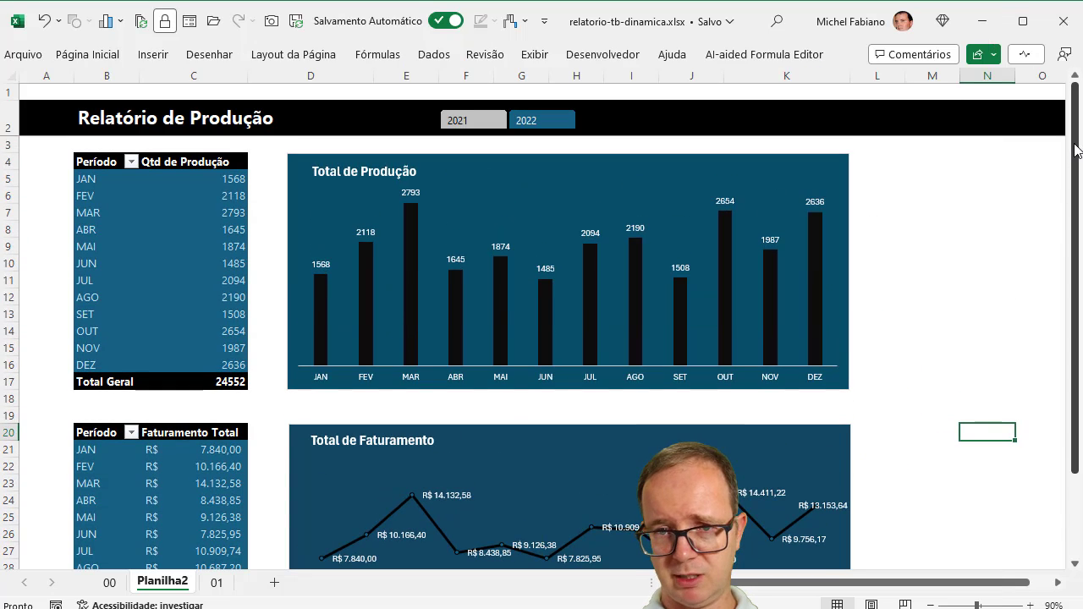
left_click(479, 121)
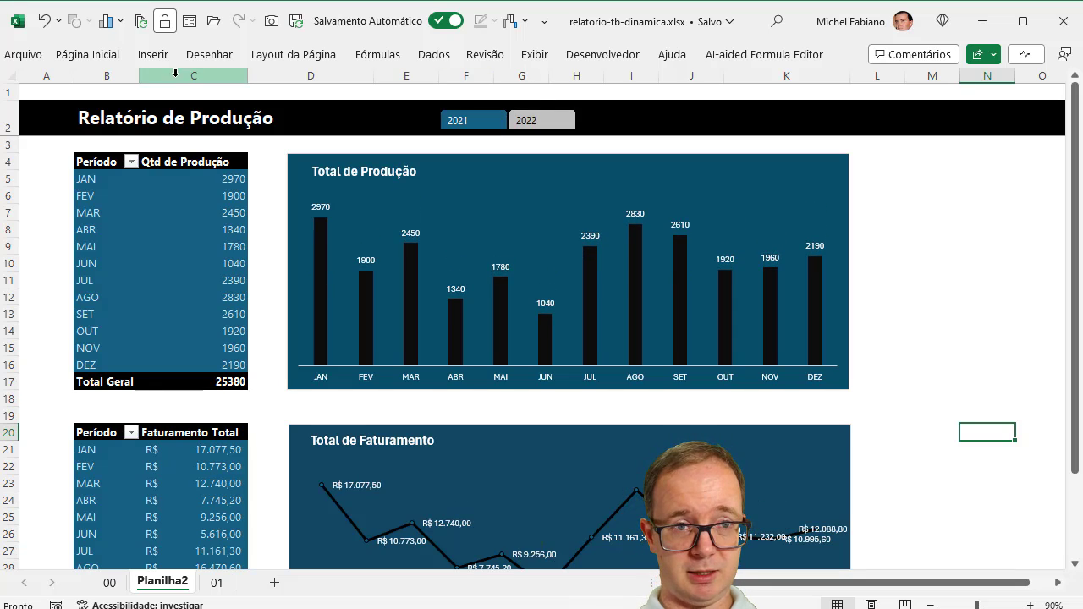
left_click(535, 56)
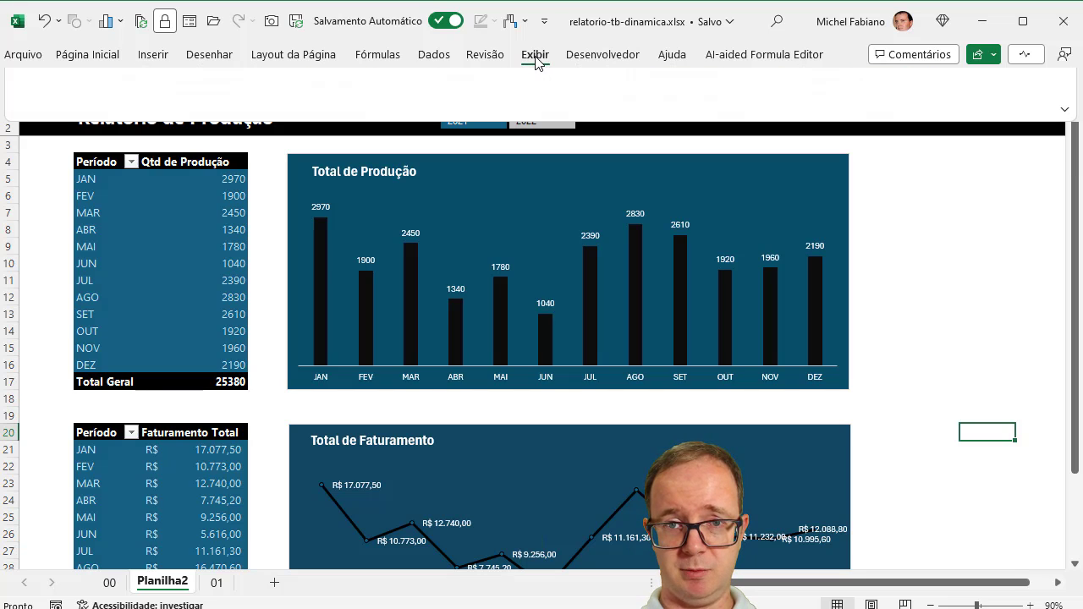
left_click(490, 131)
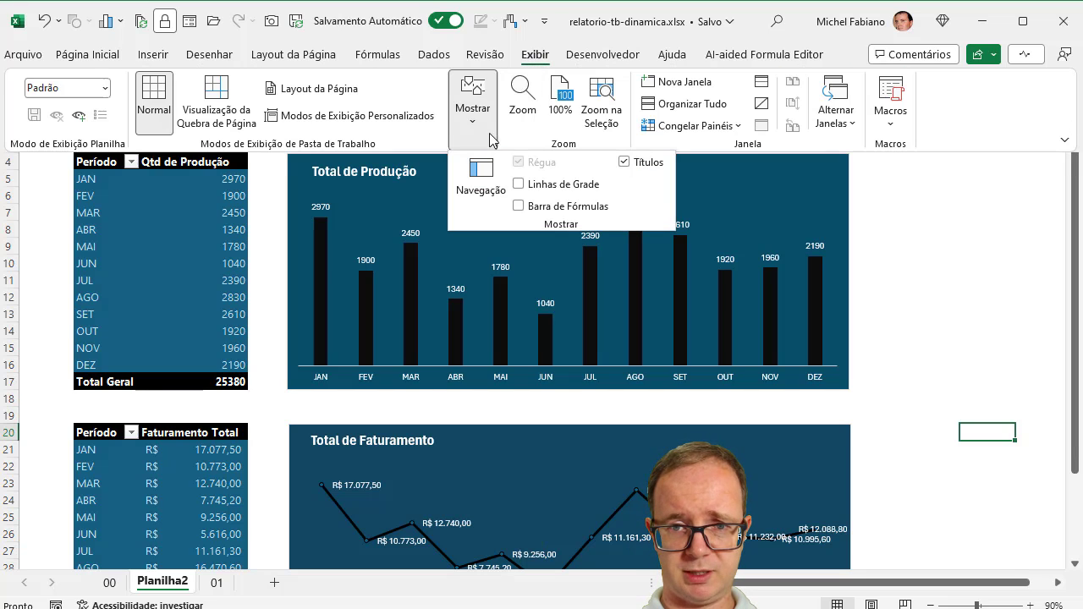
left_click(624, 163)
left_click(909, 204)
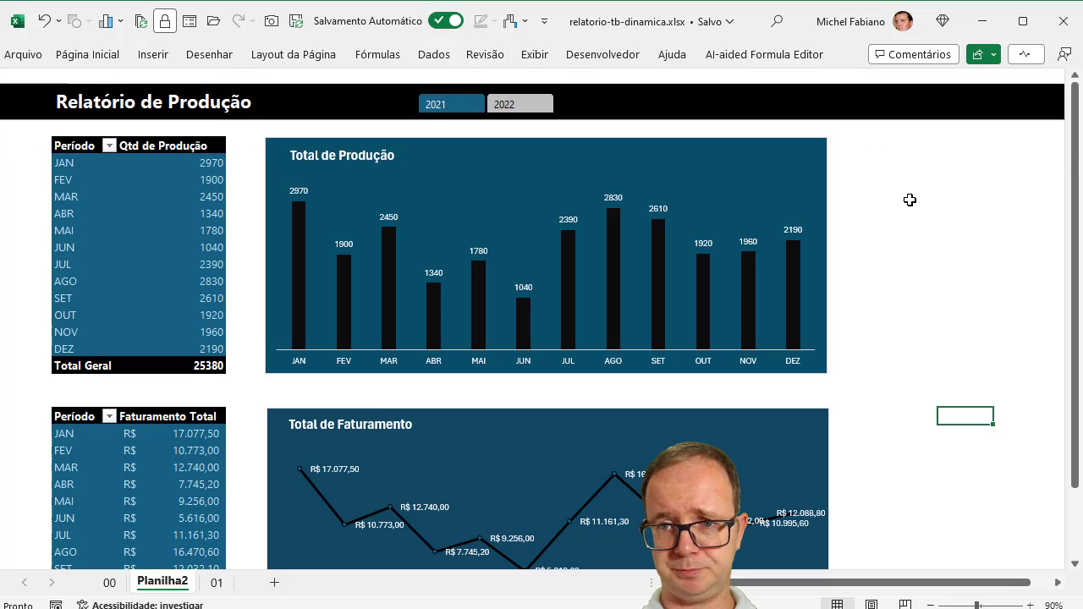
Return to the top and pick 2022 on the year slicer, showing production total 24552.
left_click_drag(1075, 158, 1081, 266)
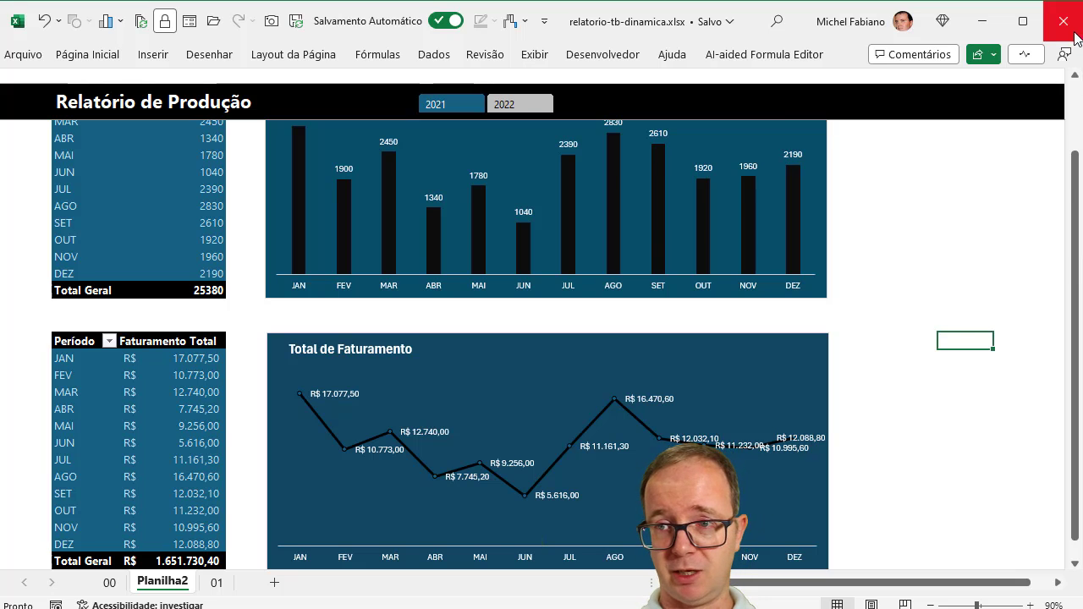
left_click(1072, 115)
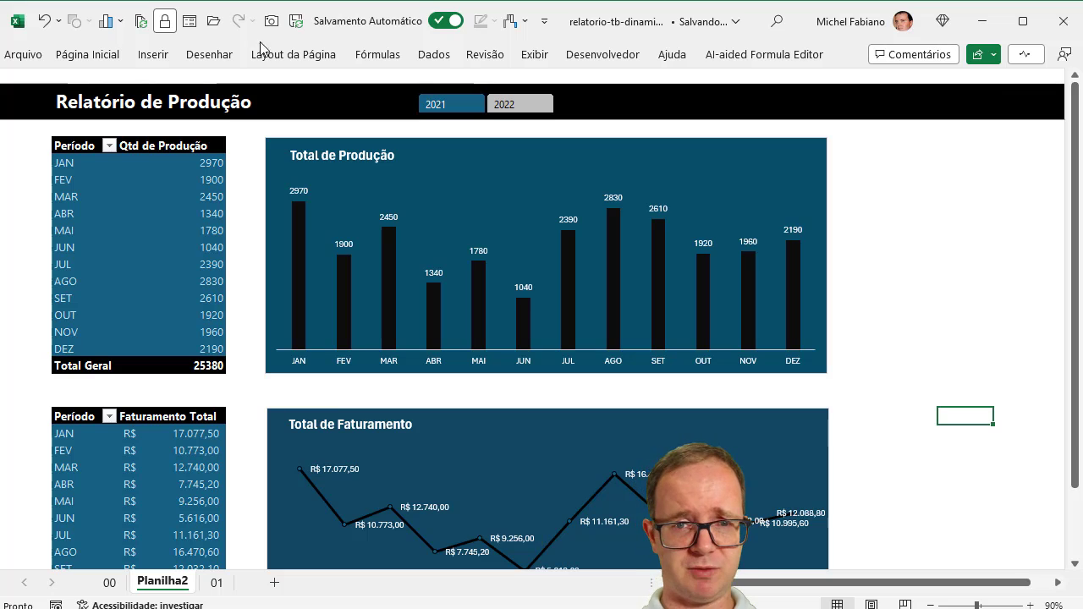
right_click(452, 109)
left_click(456, 105)
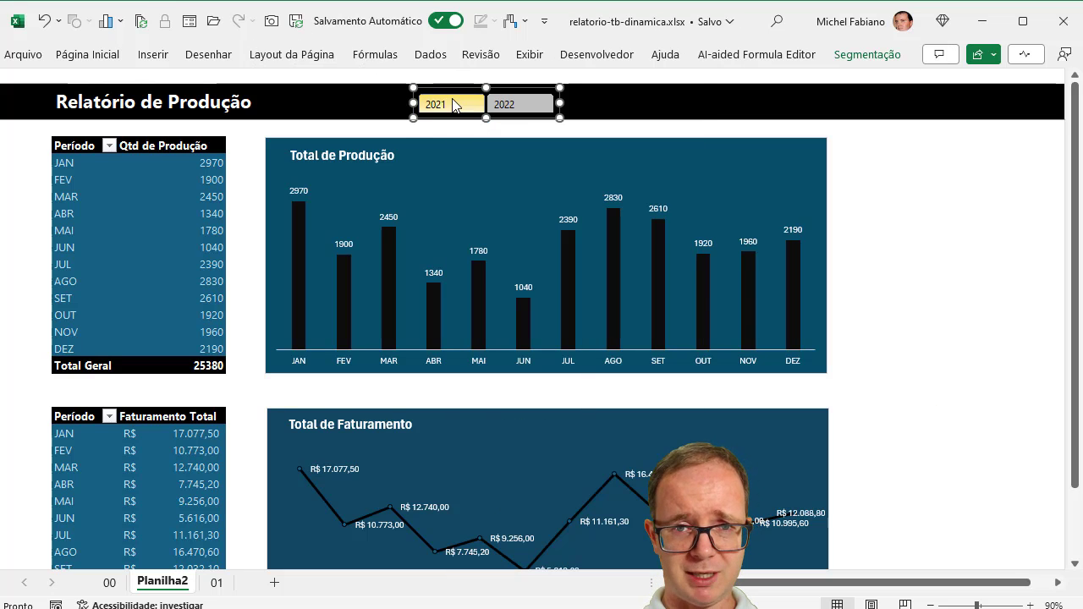
left_click(520, 107)
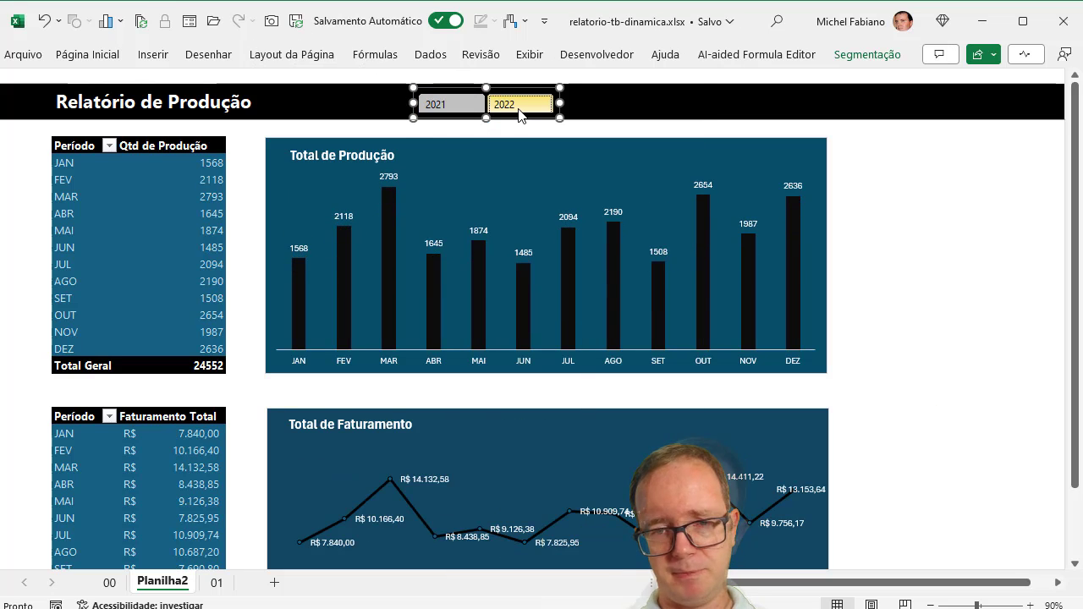